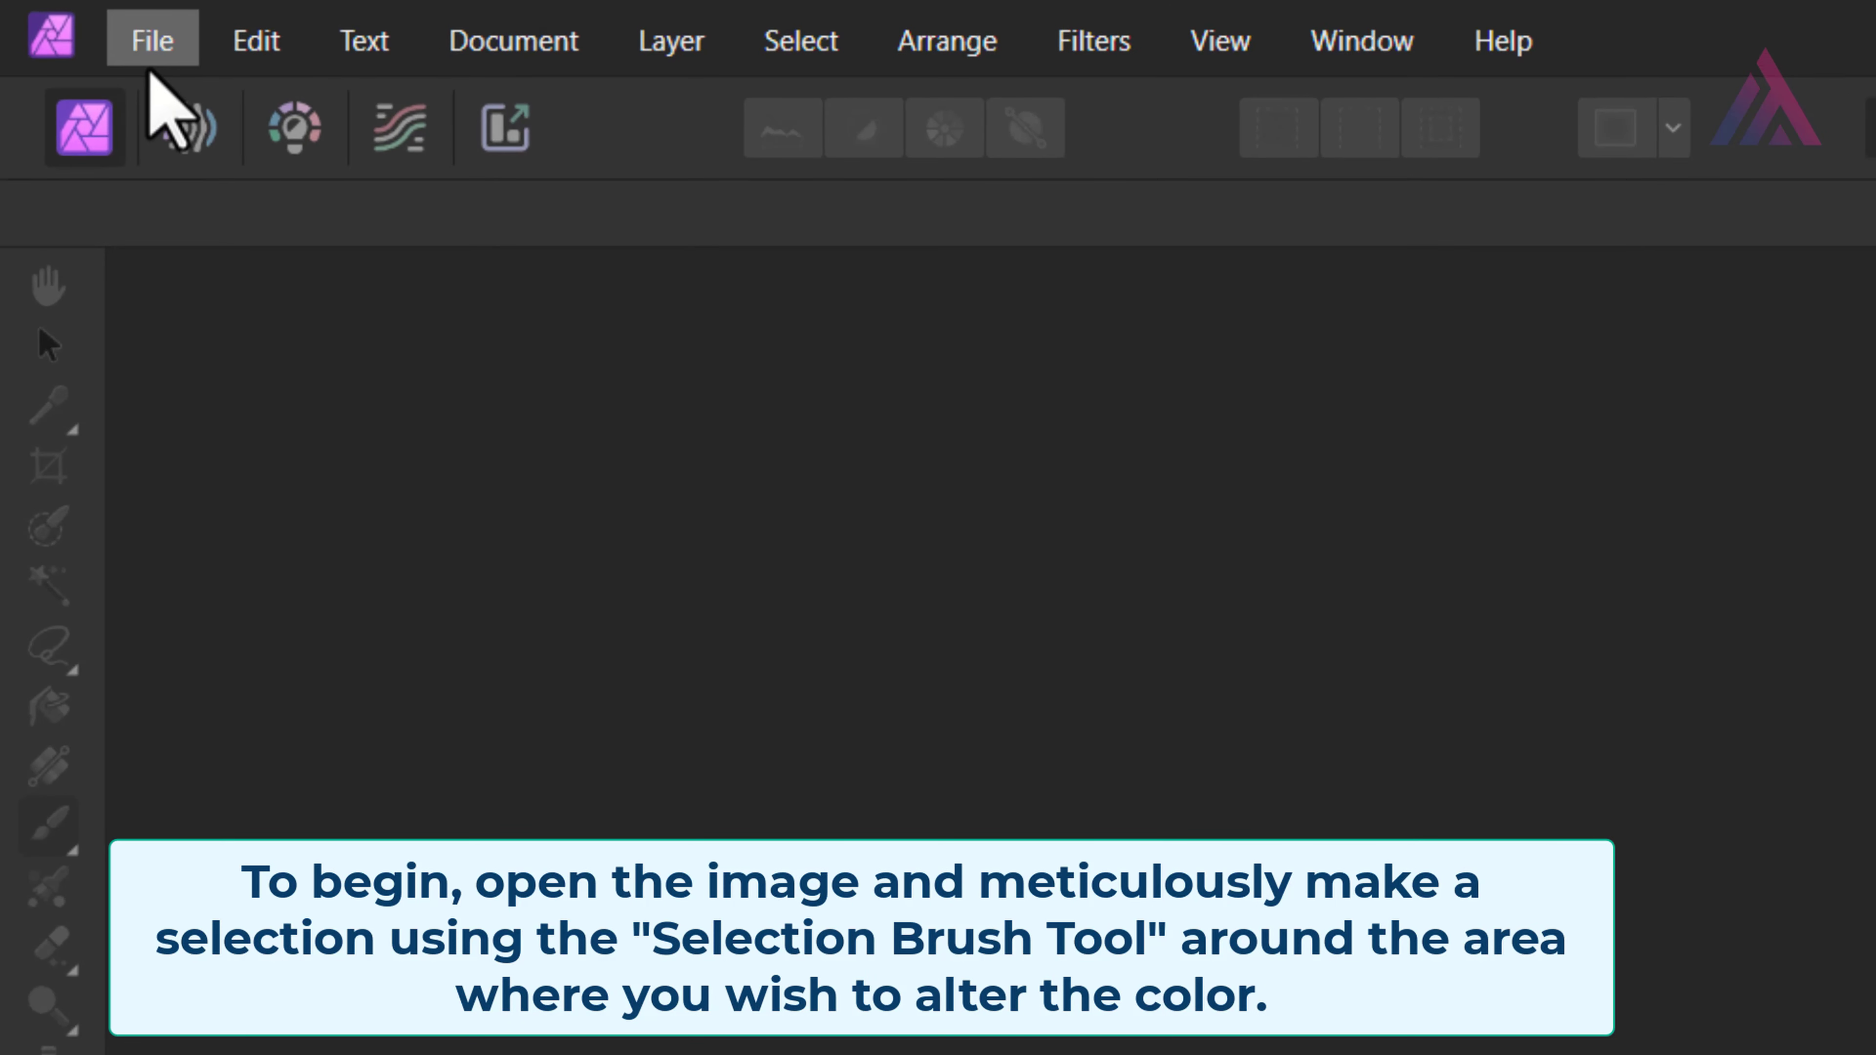
Open Girl.jpg from the Downloads folder
left_click(151, 52)
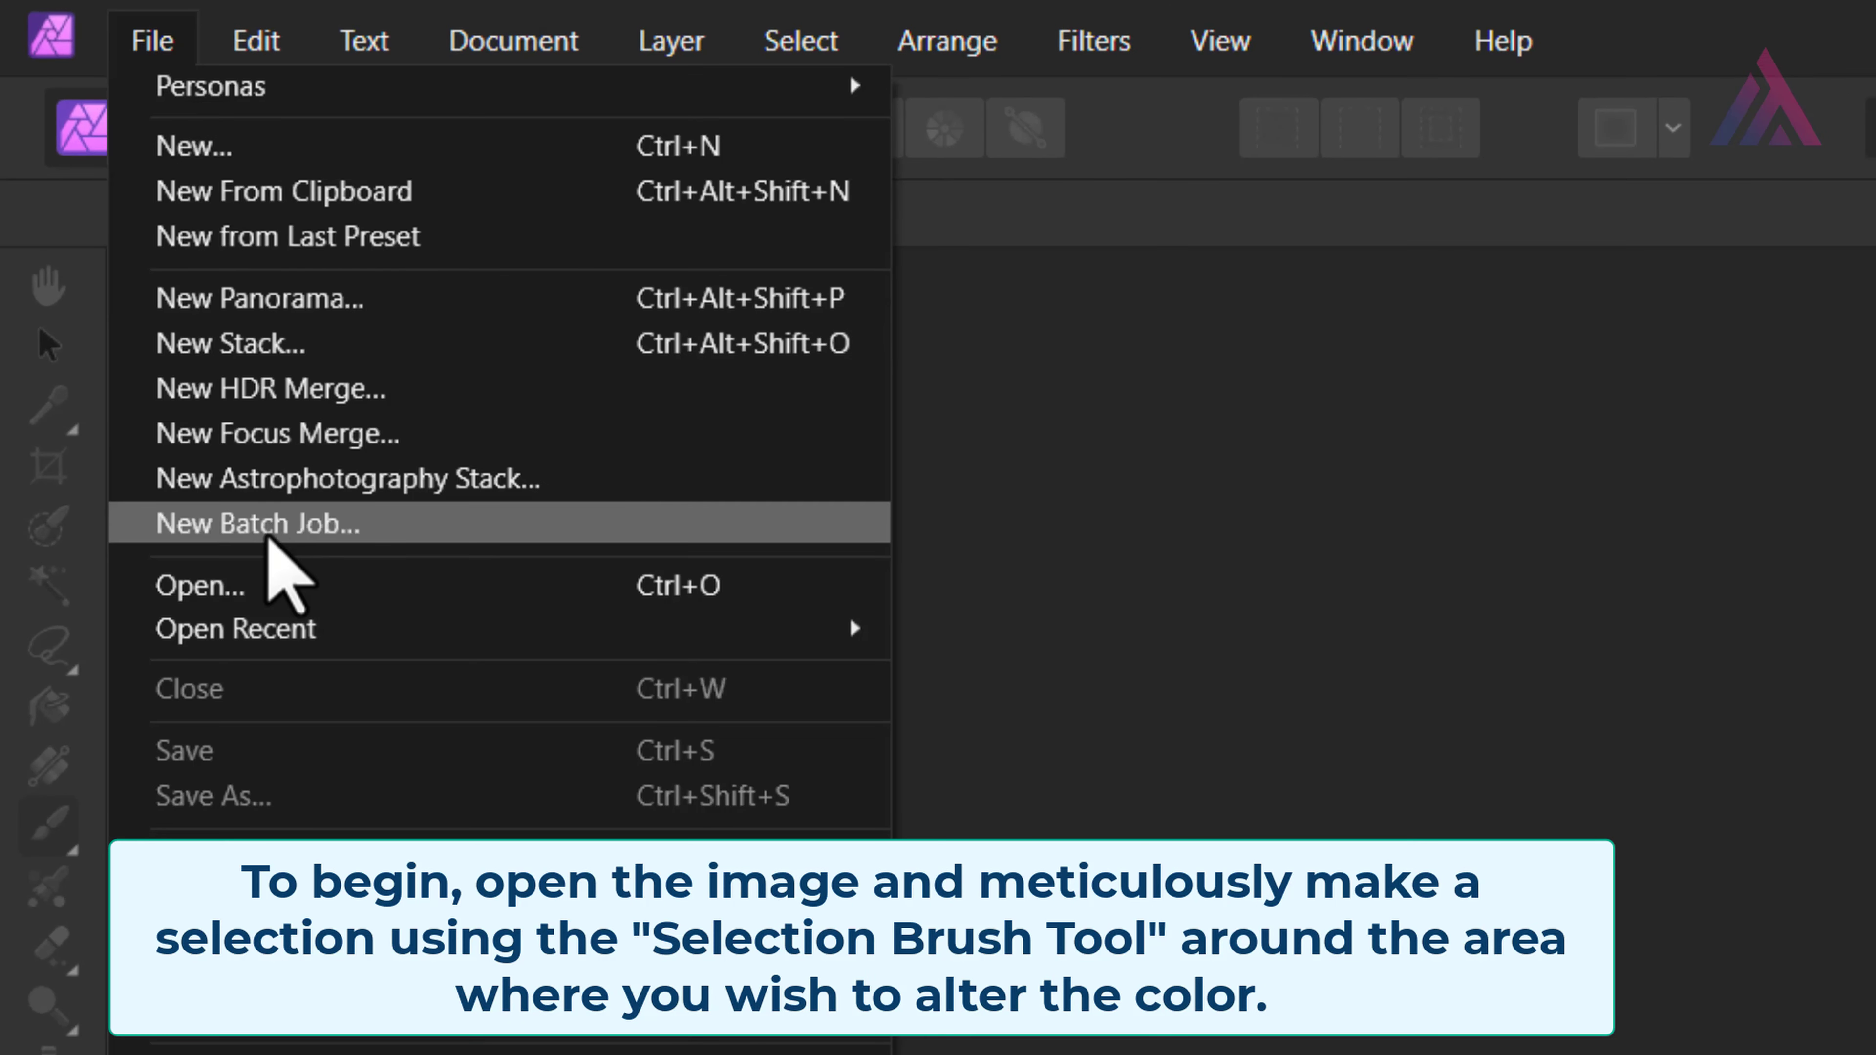
left_click(267, 573)
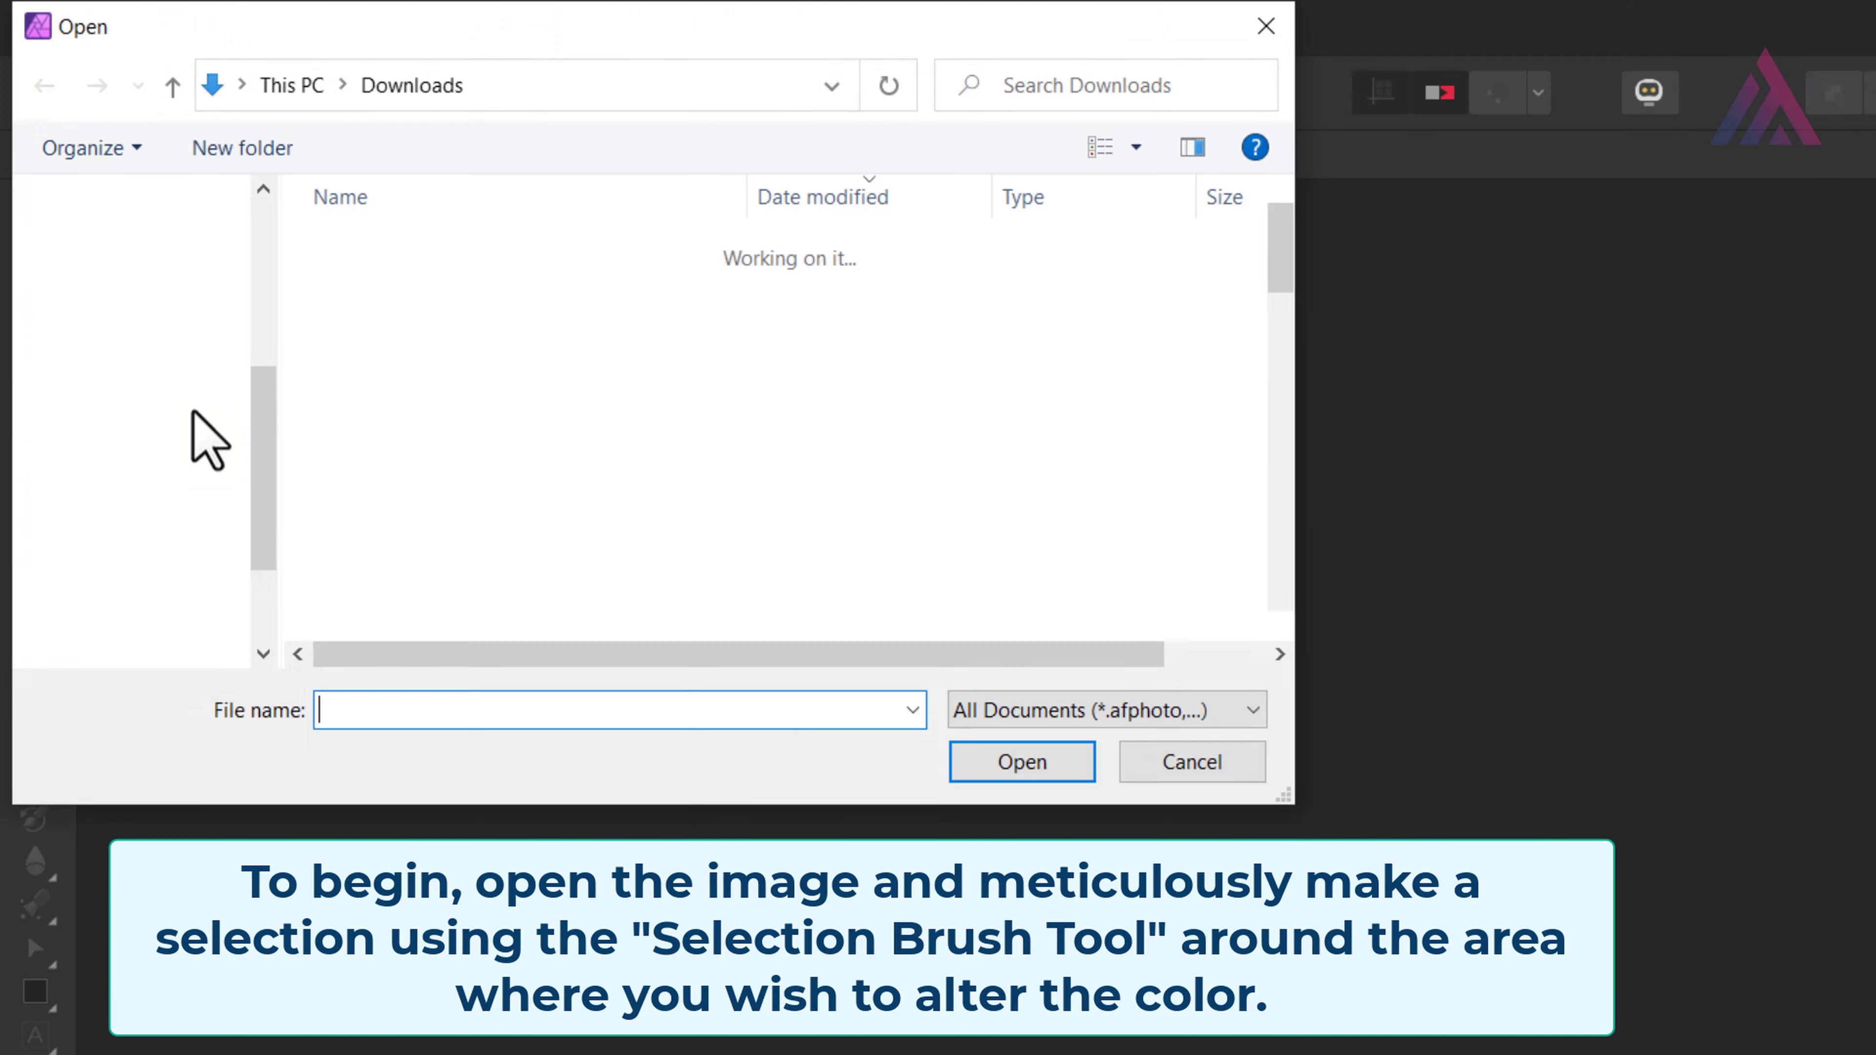
left_click(362, 270)
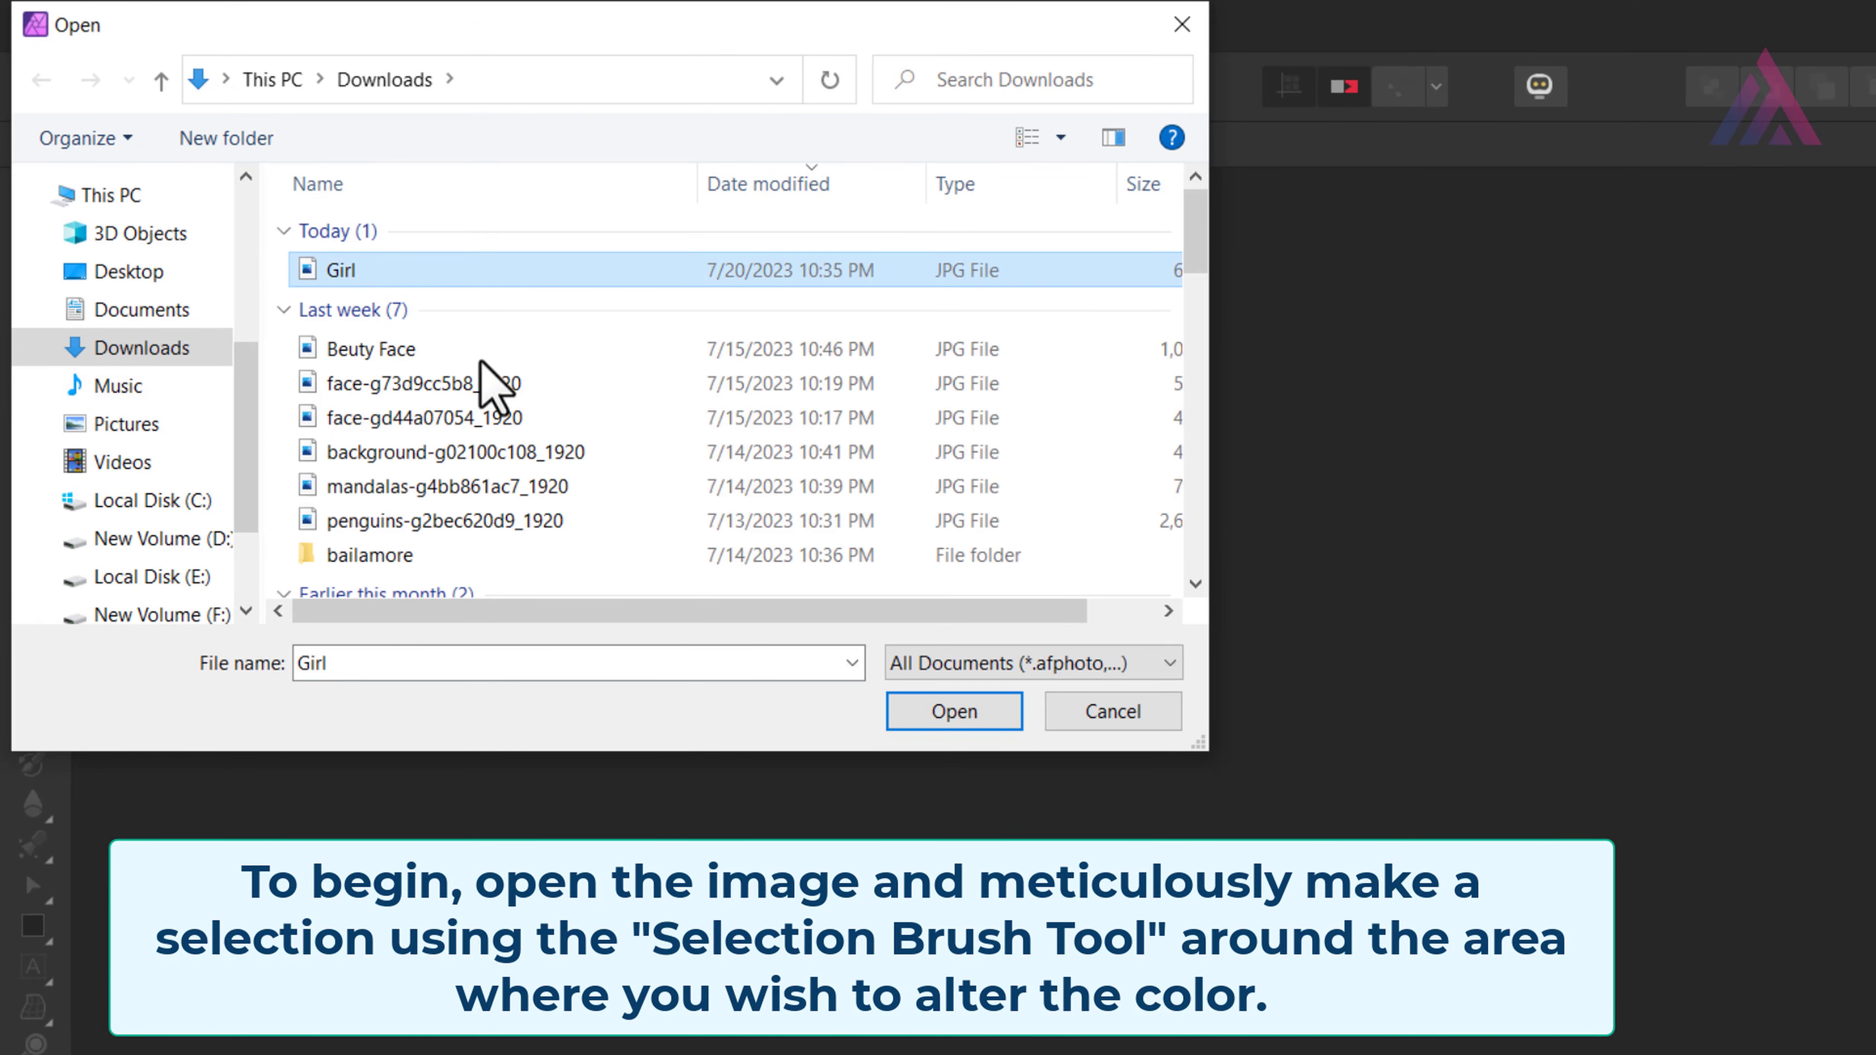
left_click(1004, 708)
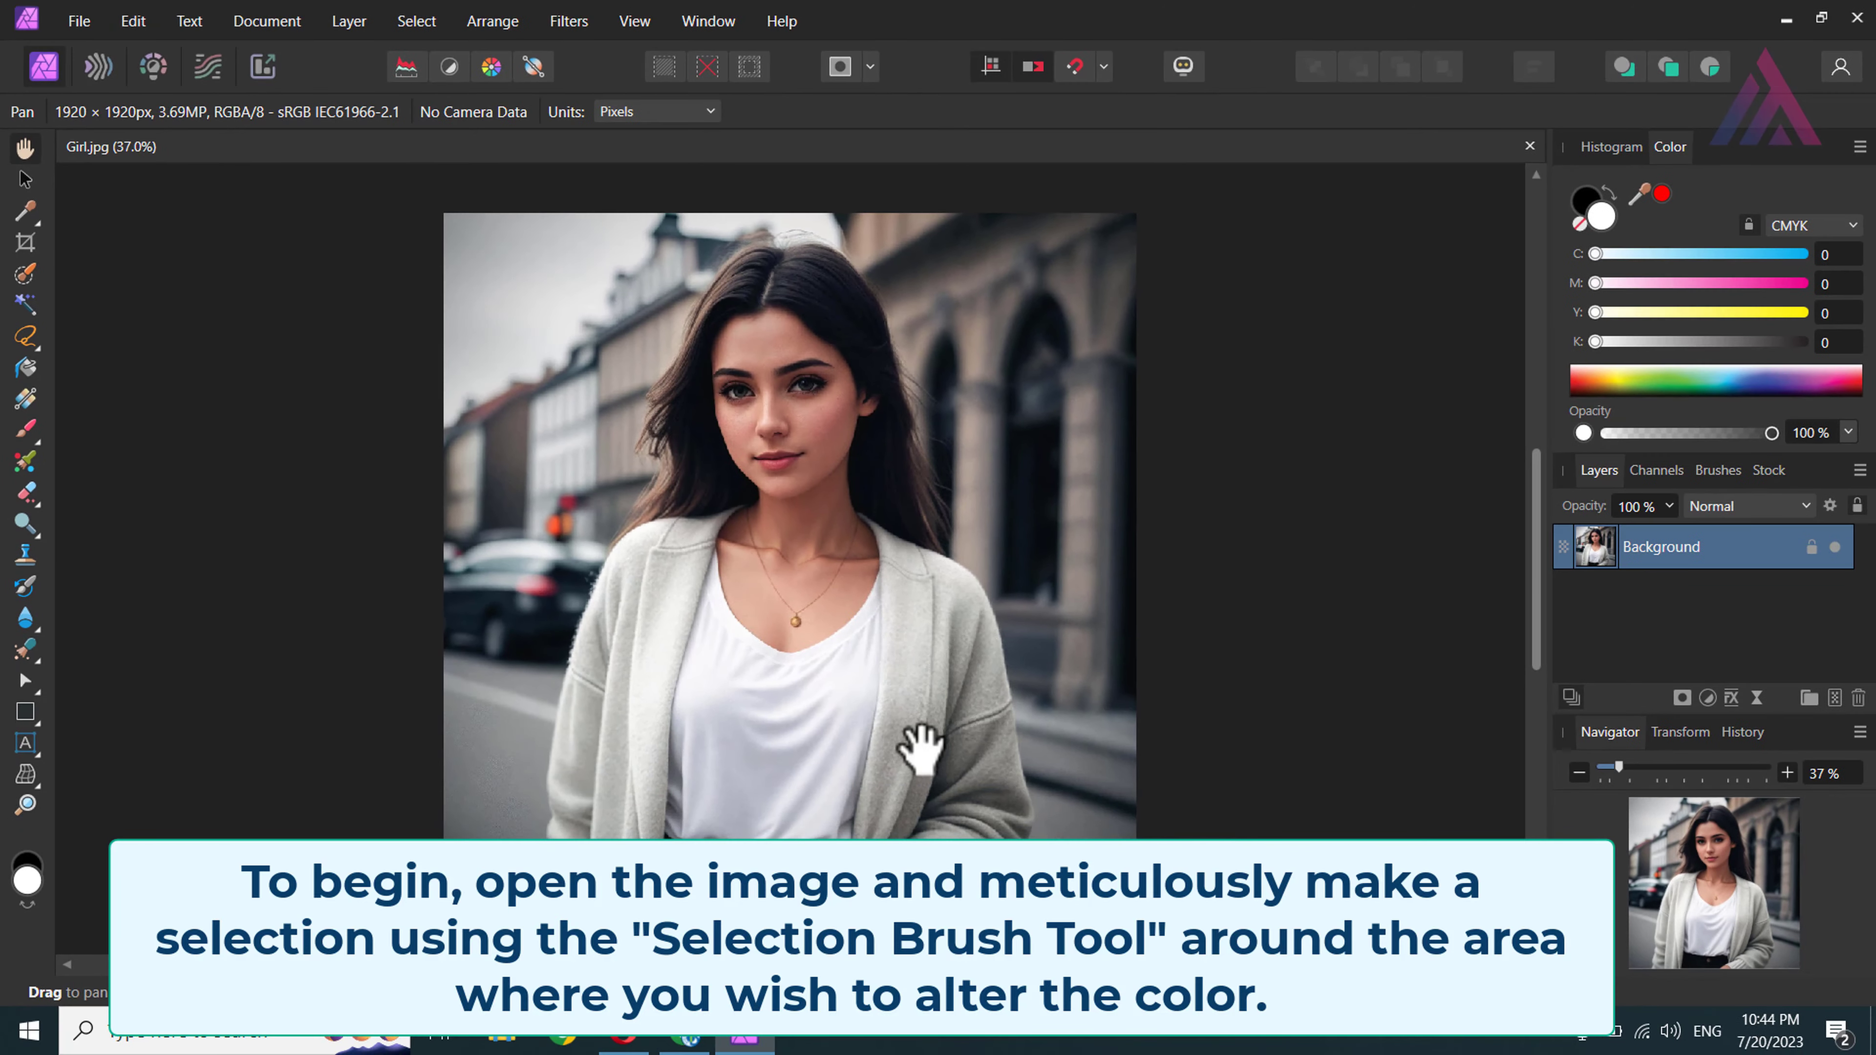
Paint a Selection Brush selection over the white T-shirt using an enlarged brush
scroll(834, 810, "up", 2)
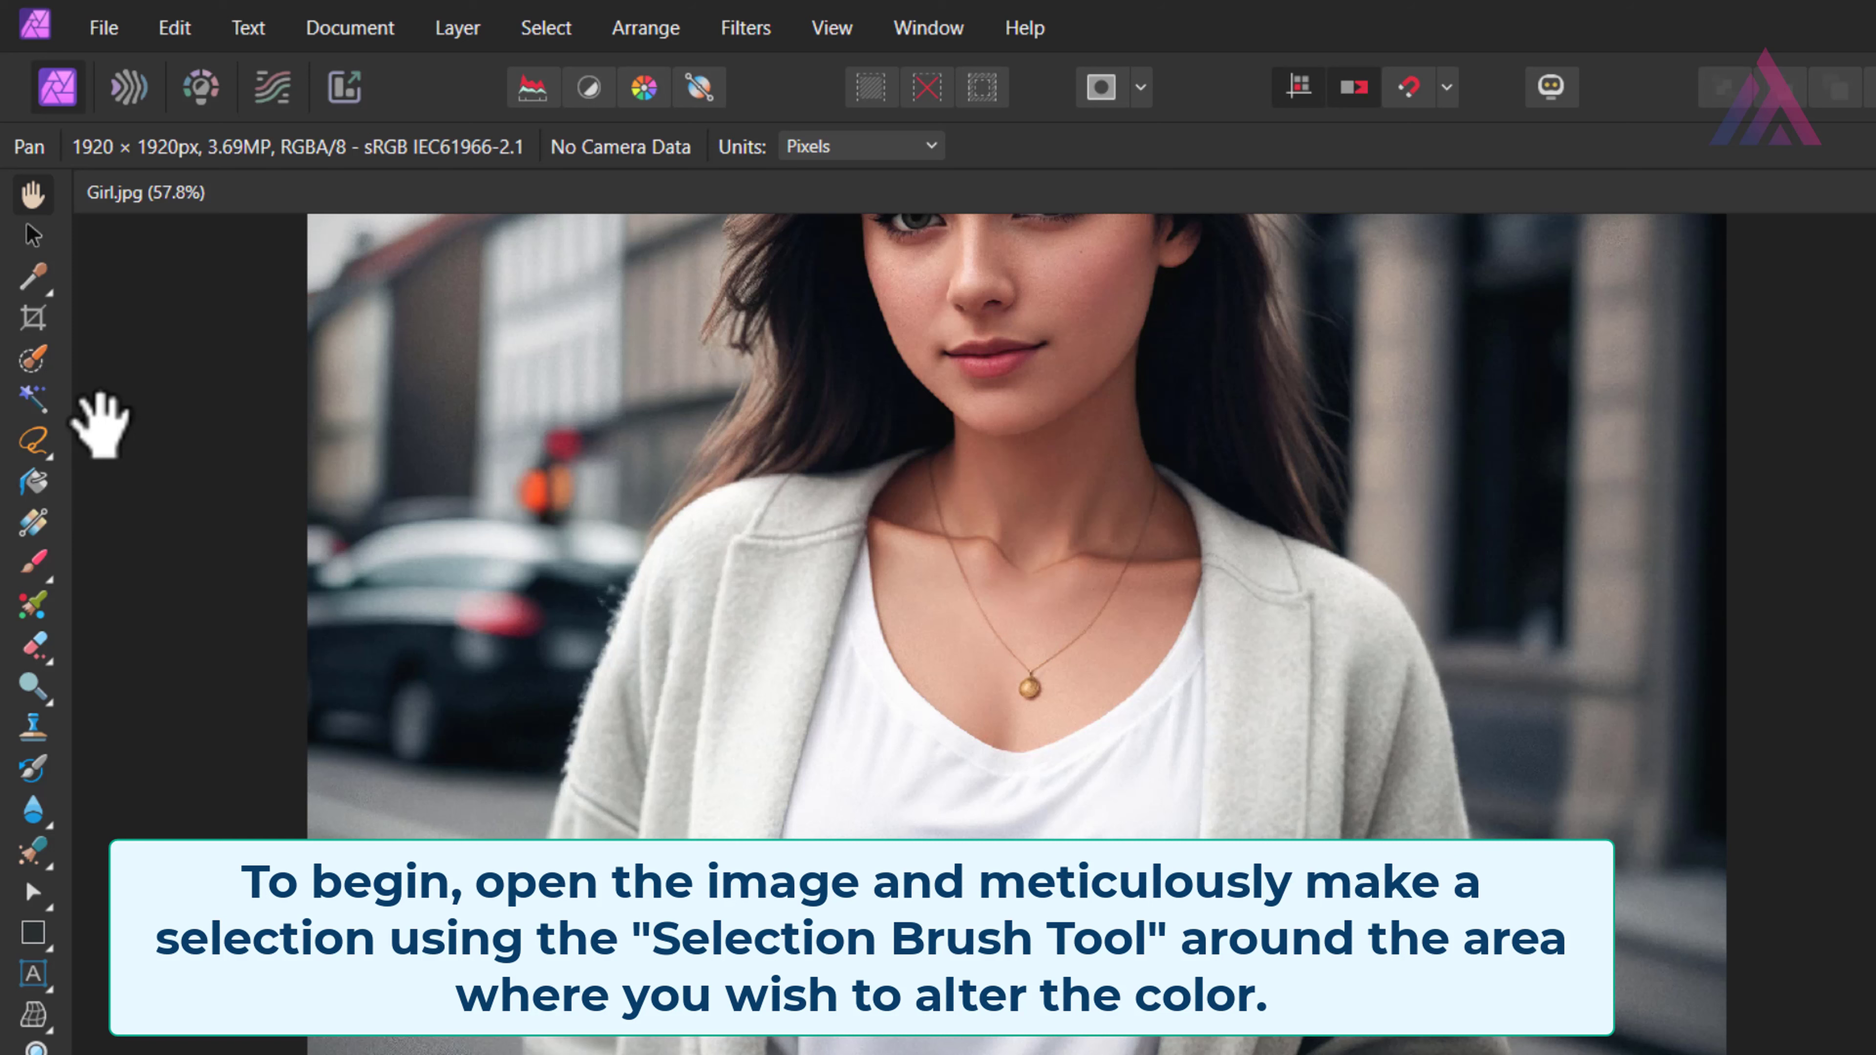
left_click(31, 359)
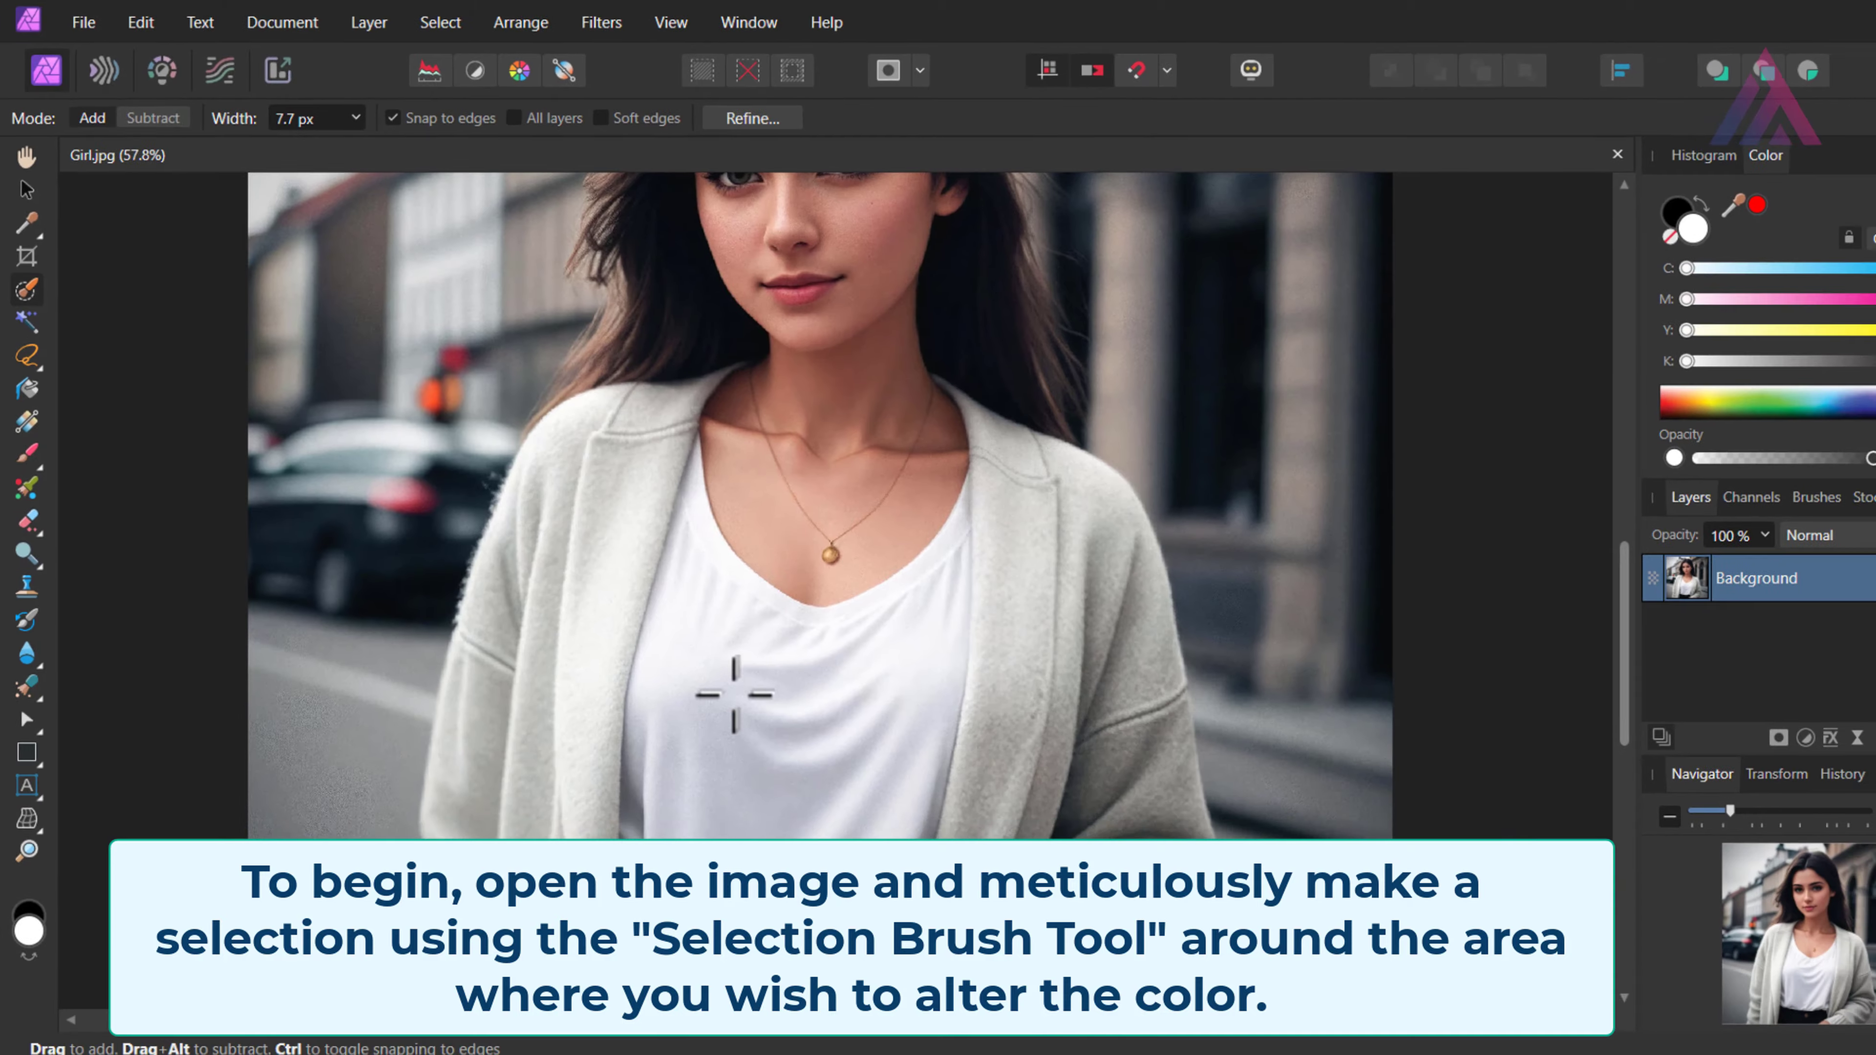
key("bracketright")
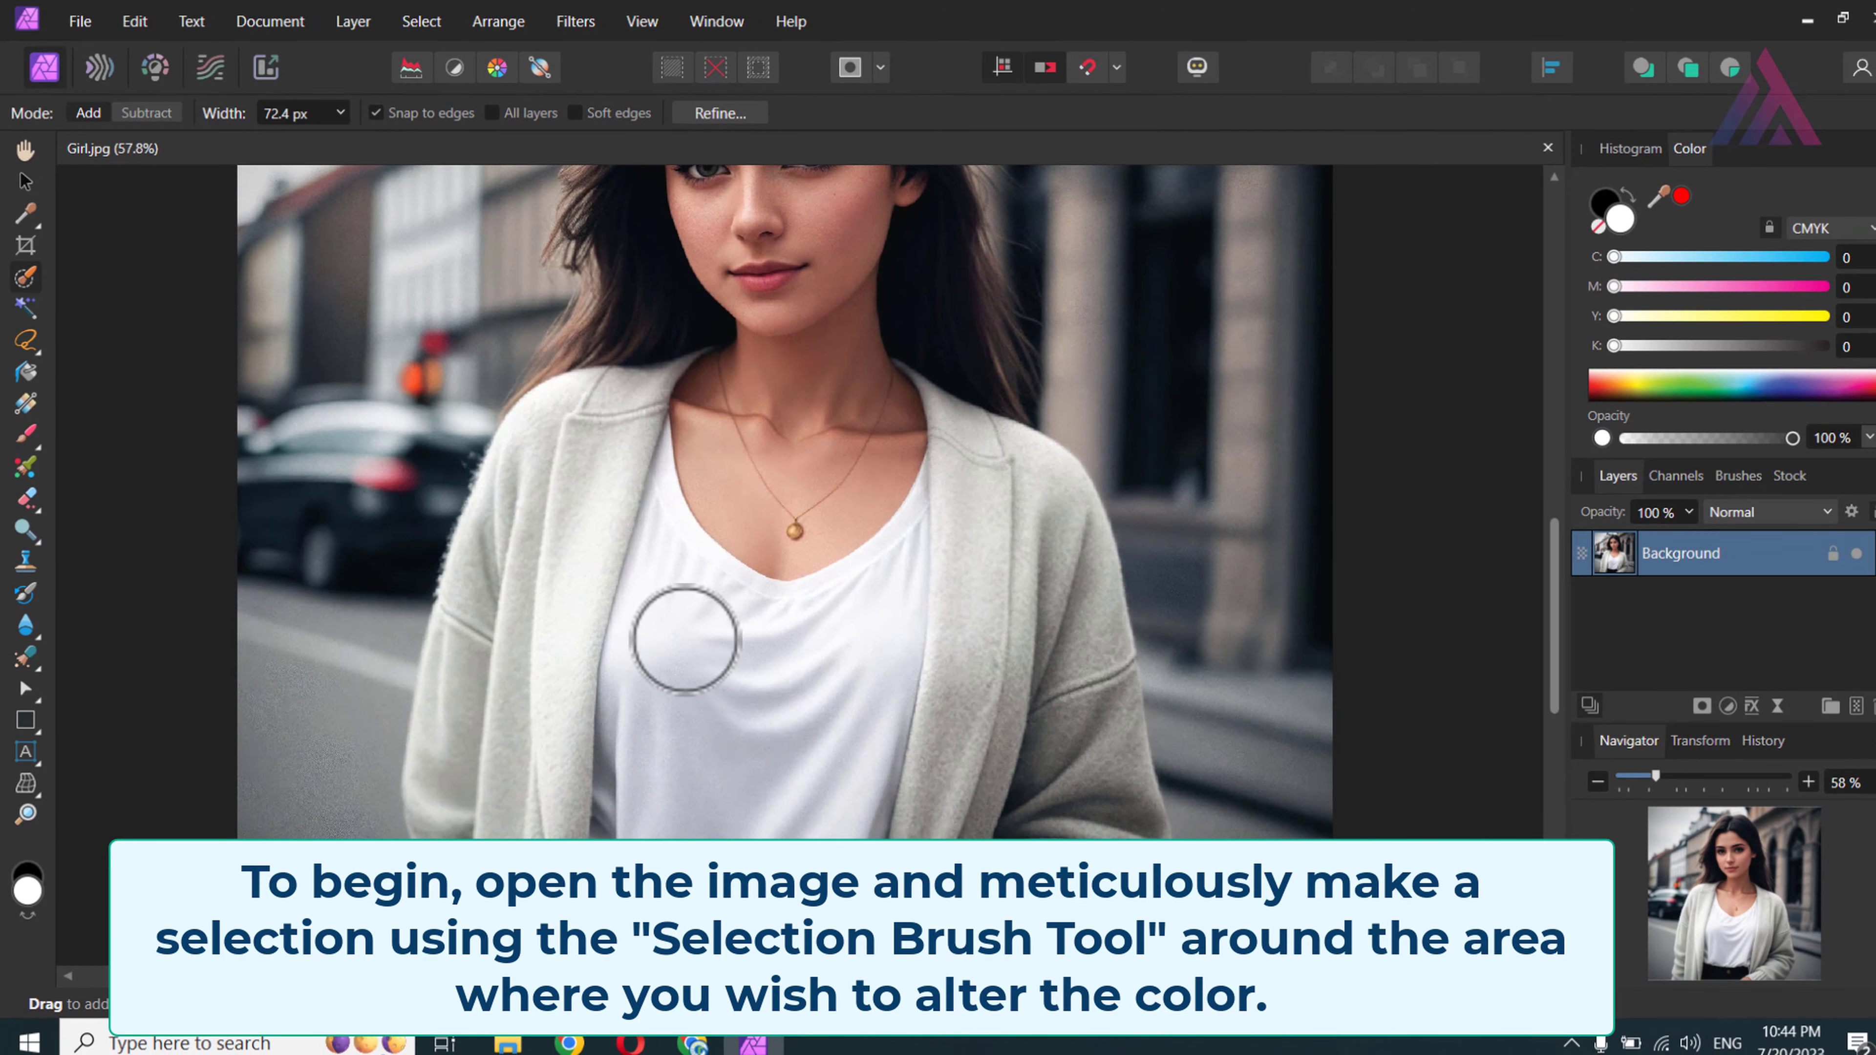
mouse_move(787, 728)
left_mouse_down()
mouse_move(822, 652)
mouse_move(850, 714)
left_mouse_up()
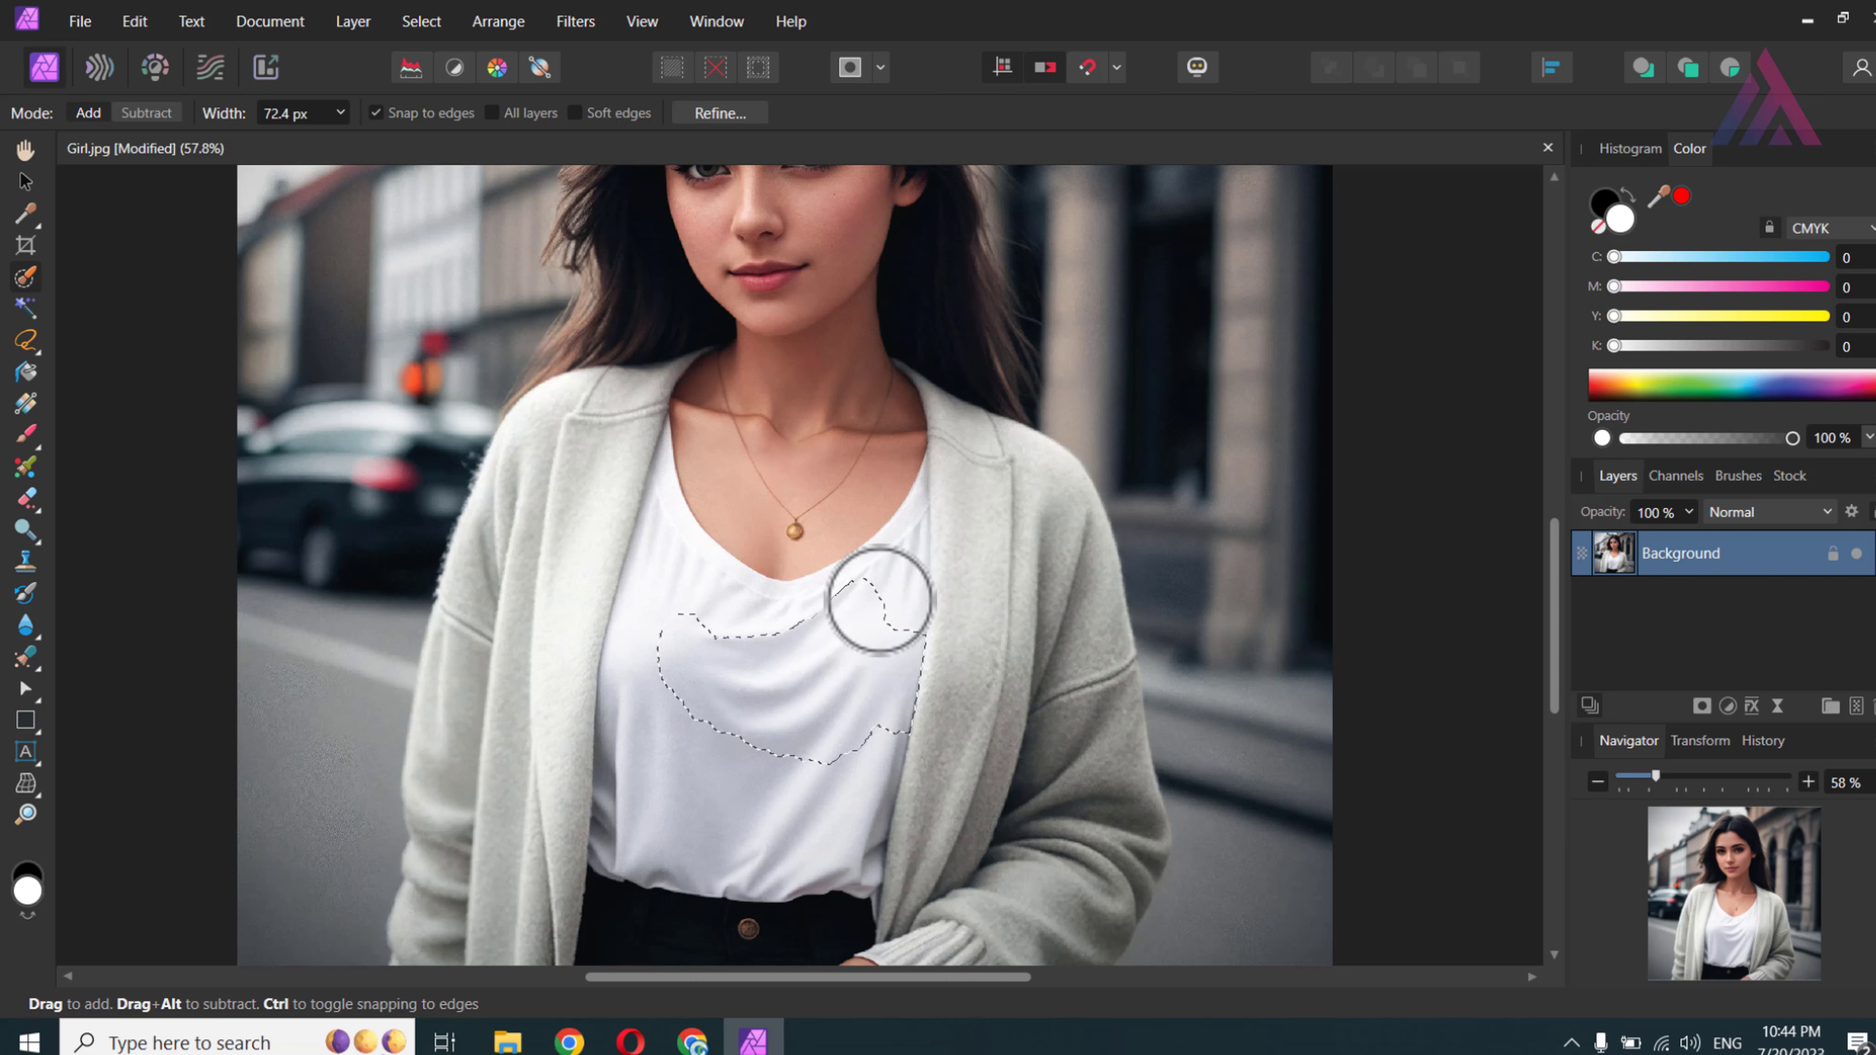
mouse_move(848, 785)
left_mouse_down()
mouse_move(788, 838)
mouse_move(619, 827)
mouse_move(622, 857)
mouse_move(649, 620)
mouse_move(685, 646)
left_mouse_up()
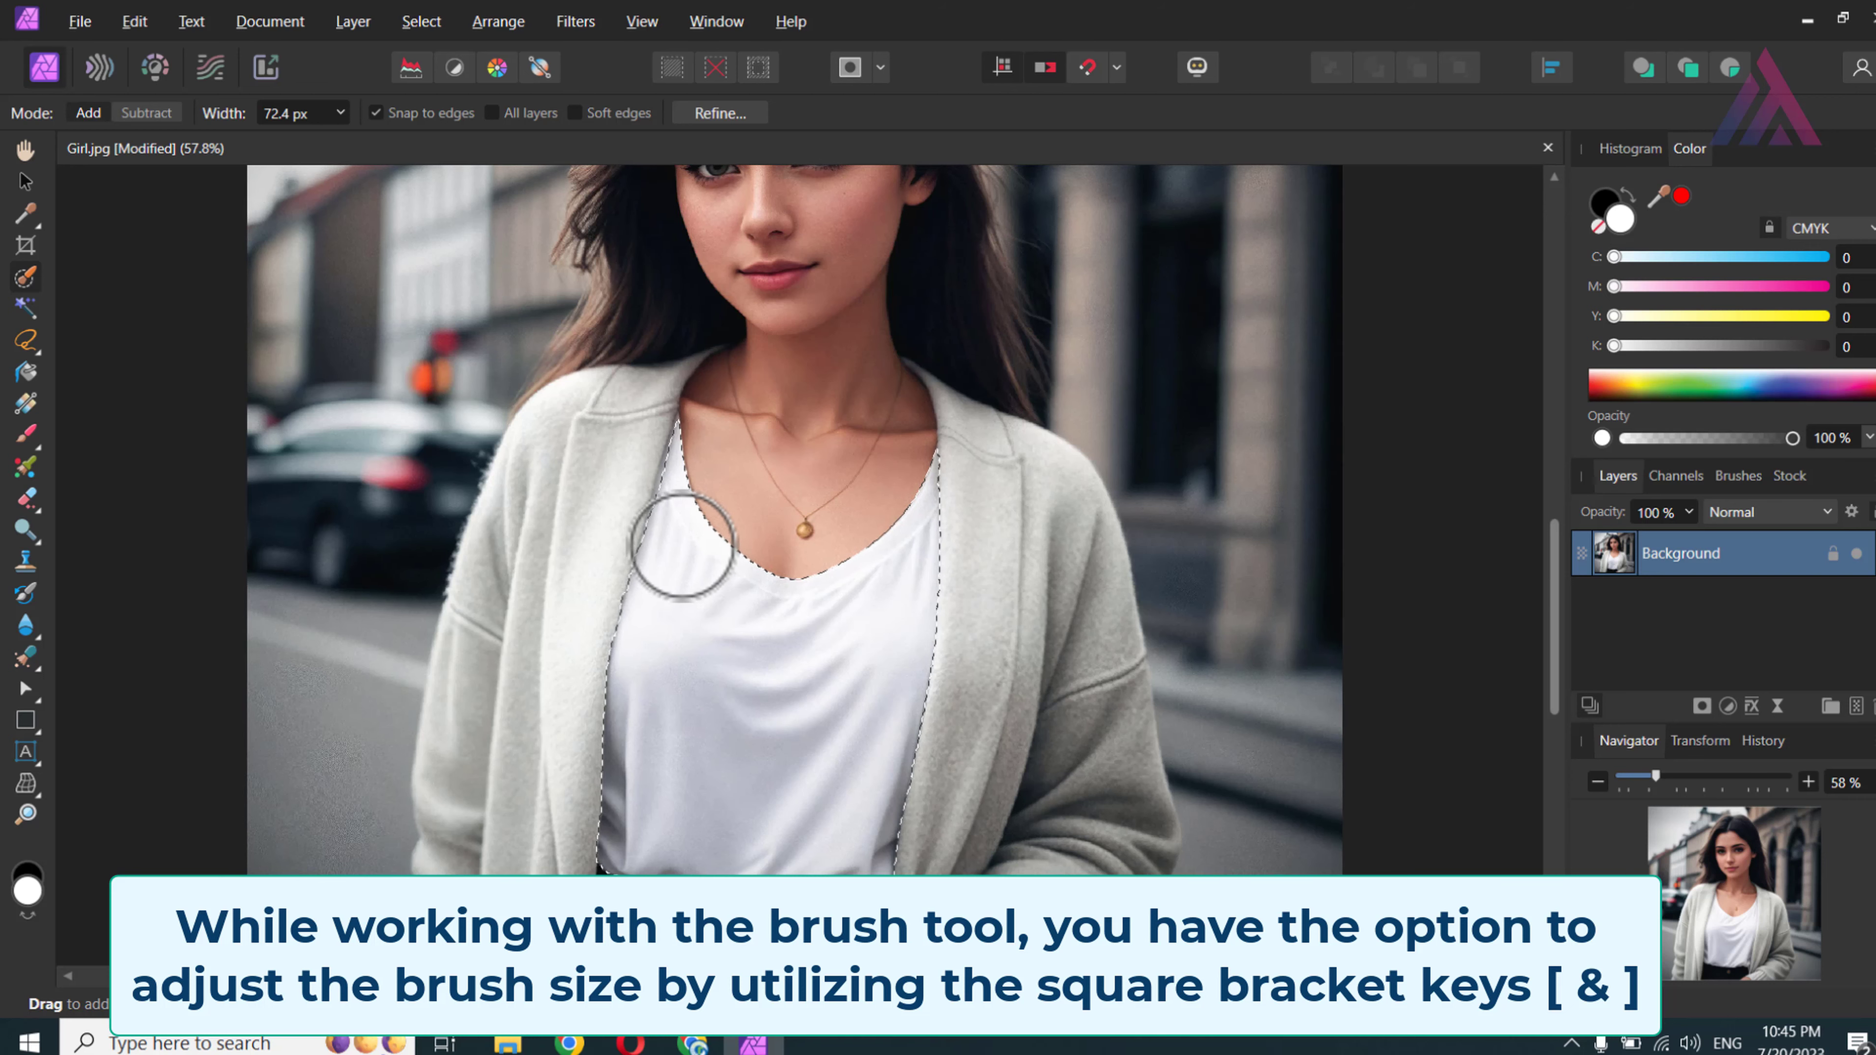
Zoom in and trace the selection along the left and right jacket edges with a smaller brush
scroll(665, 550, "up", 2)
scroll(679, 458, "up", 1)
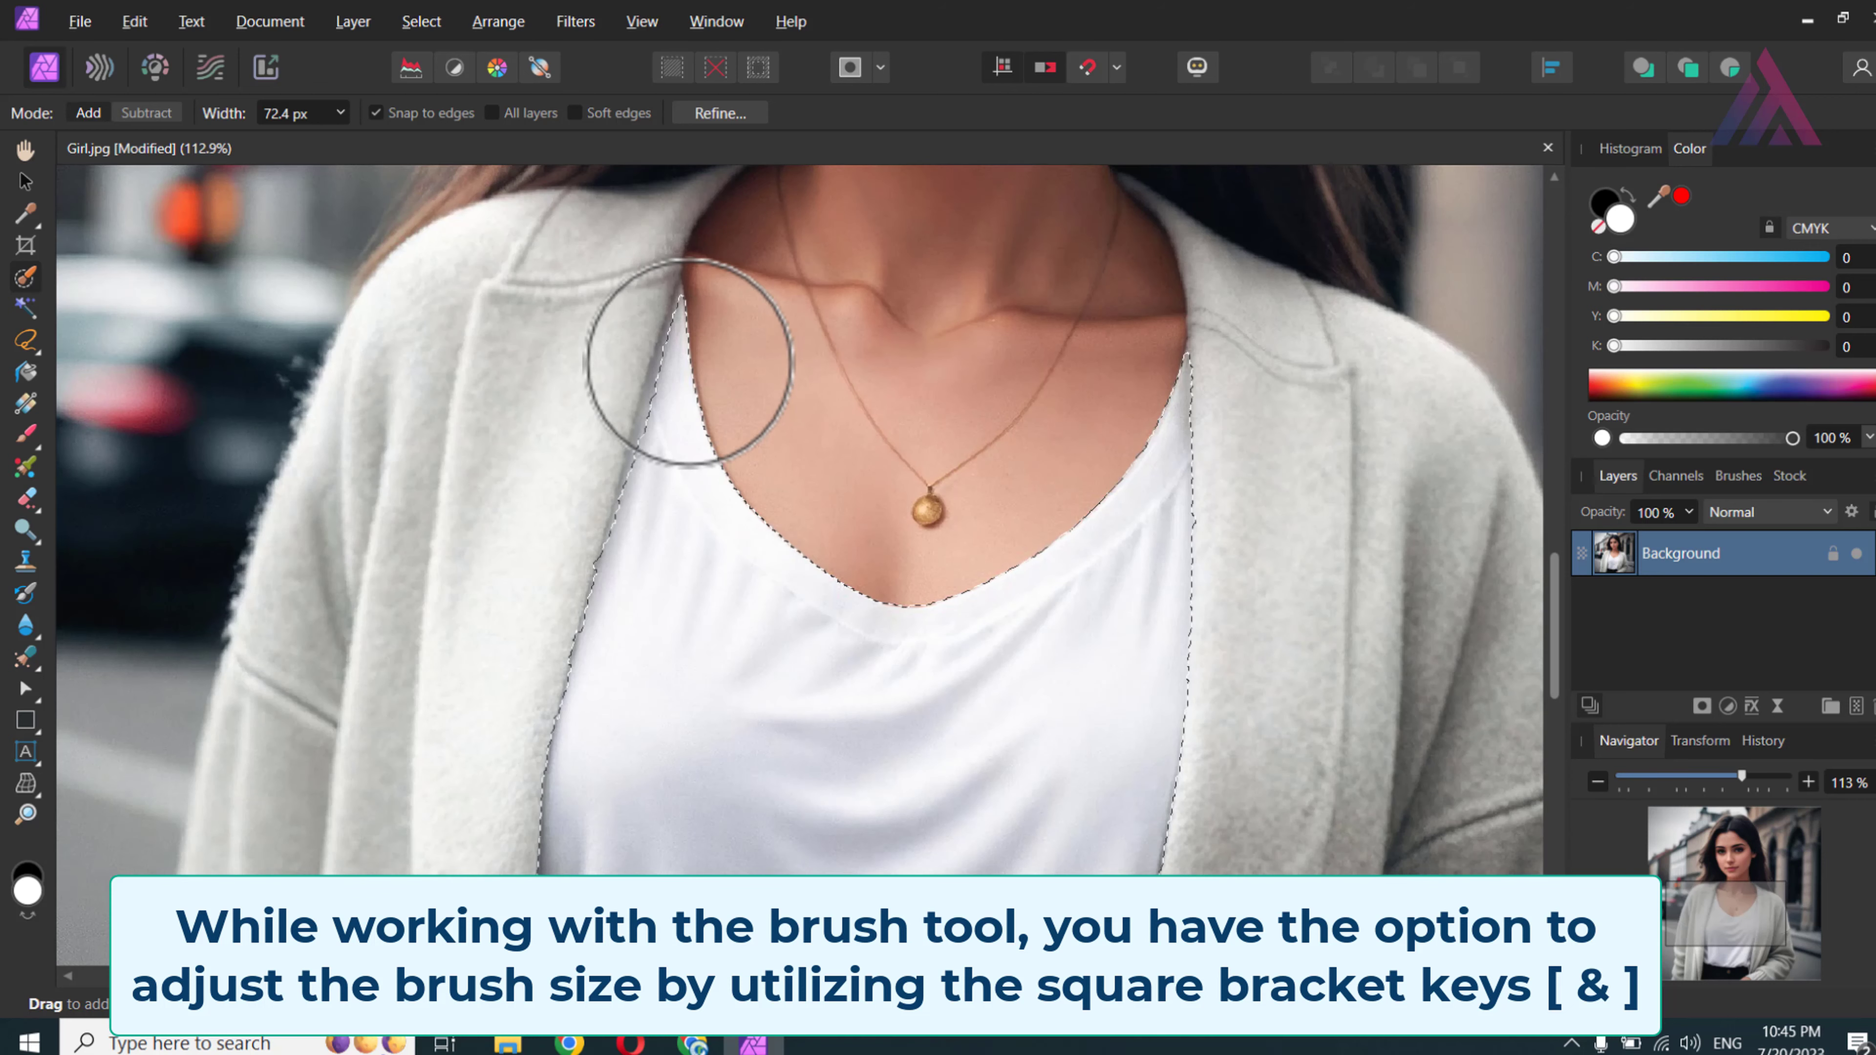
scroll(687, 347, "up", 1)
scroll(702, 399, "up", 1)
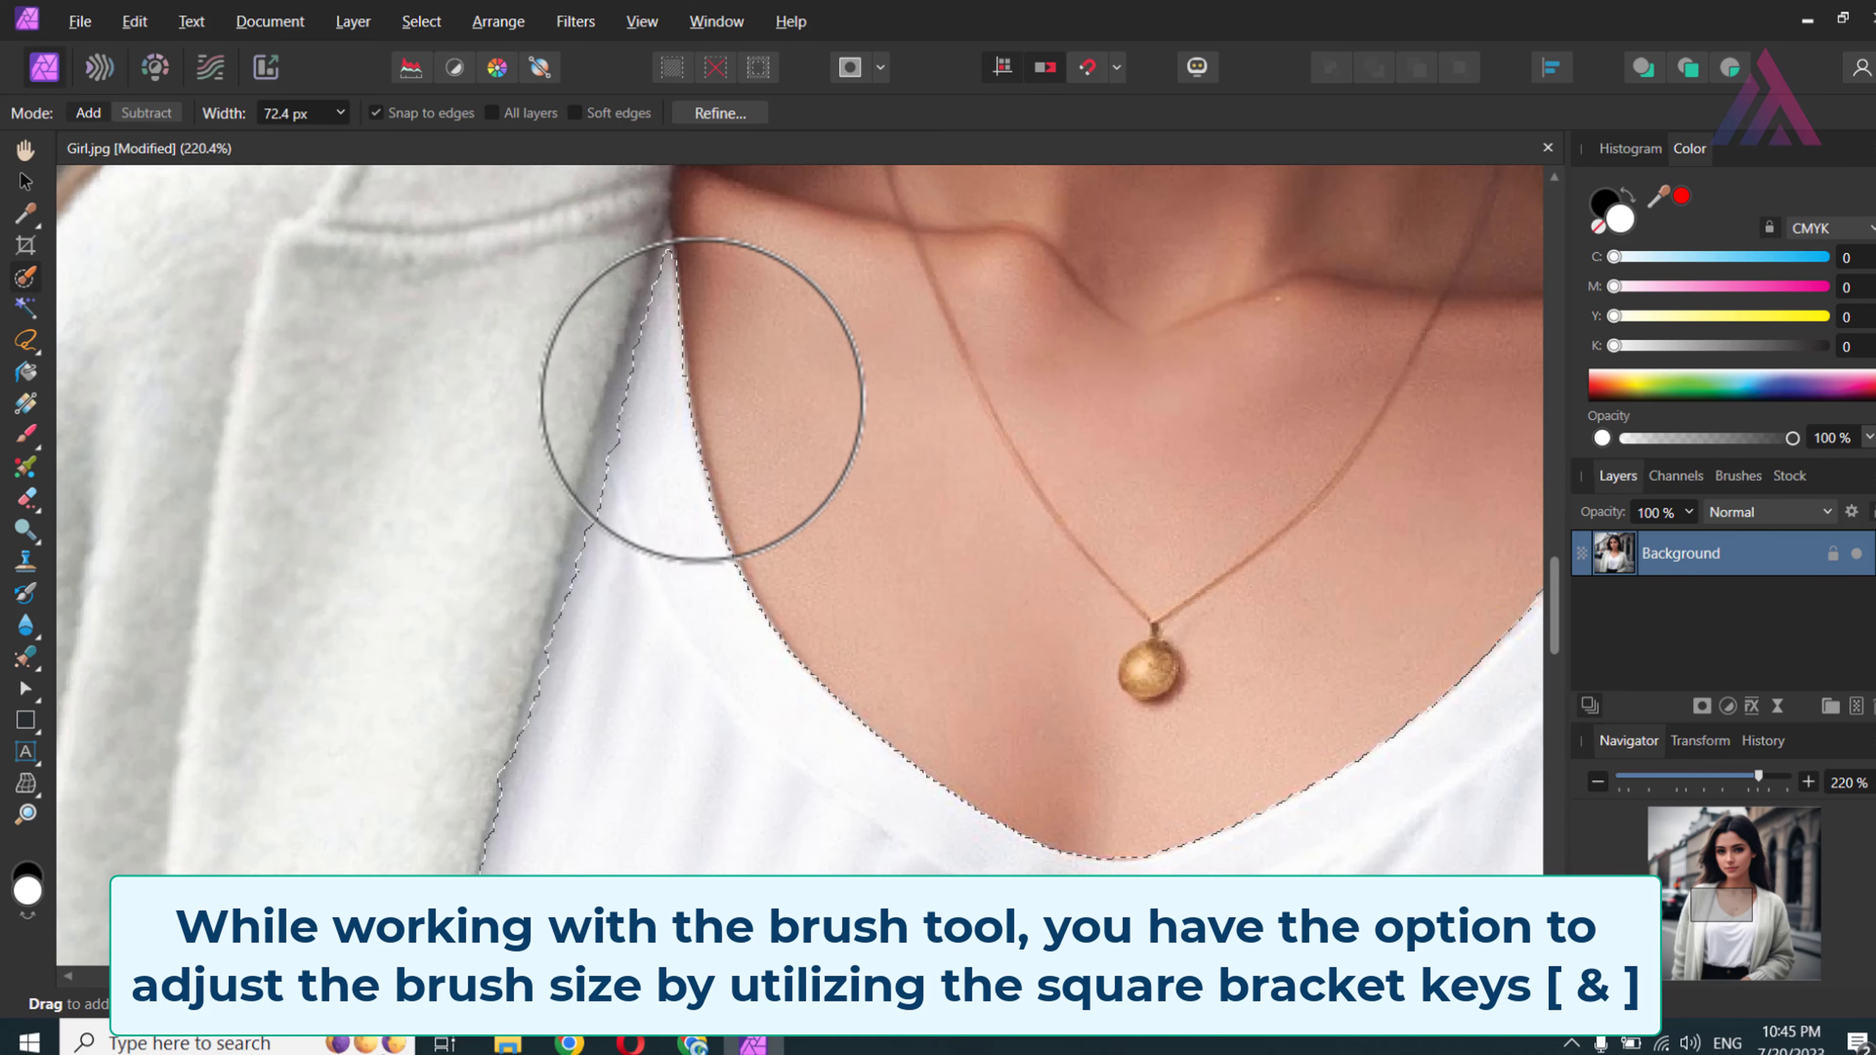
key("bracketleft")
key("bracketleft")
key("bracketleft")
key("bracketleft")
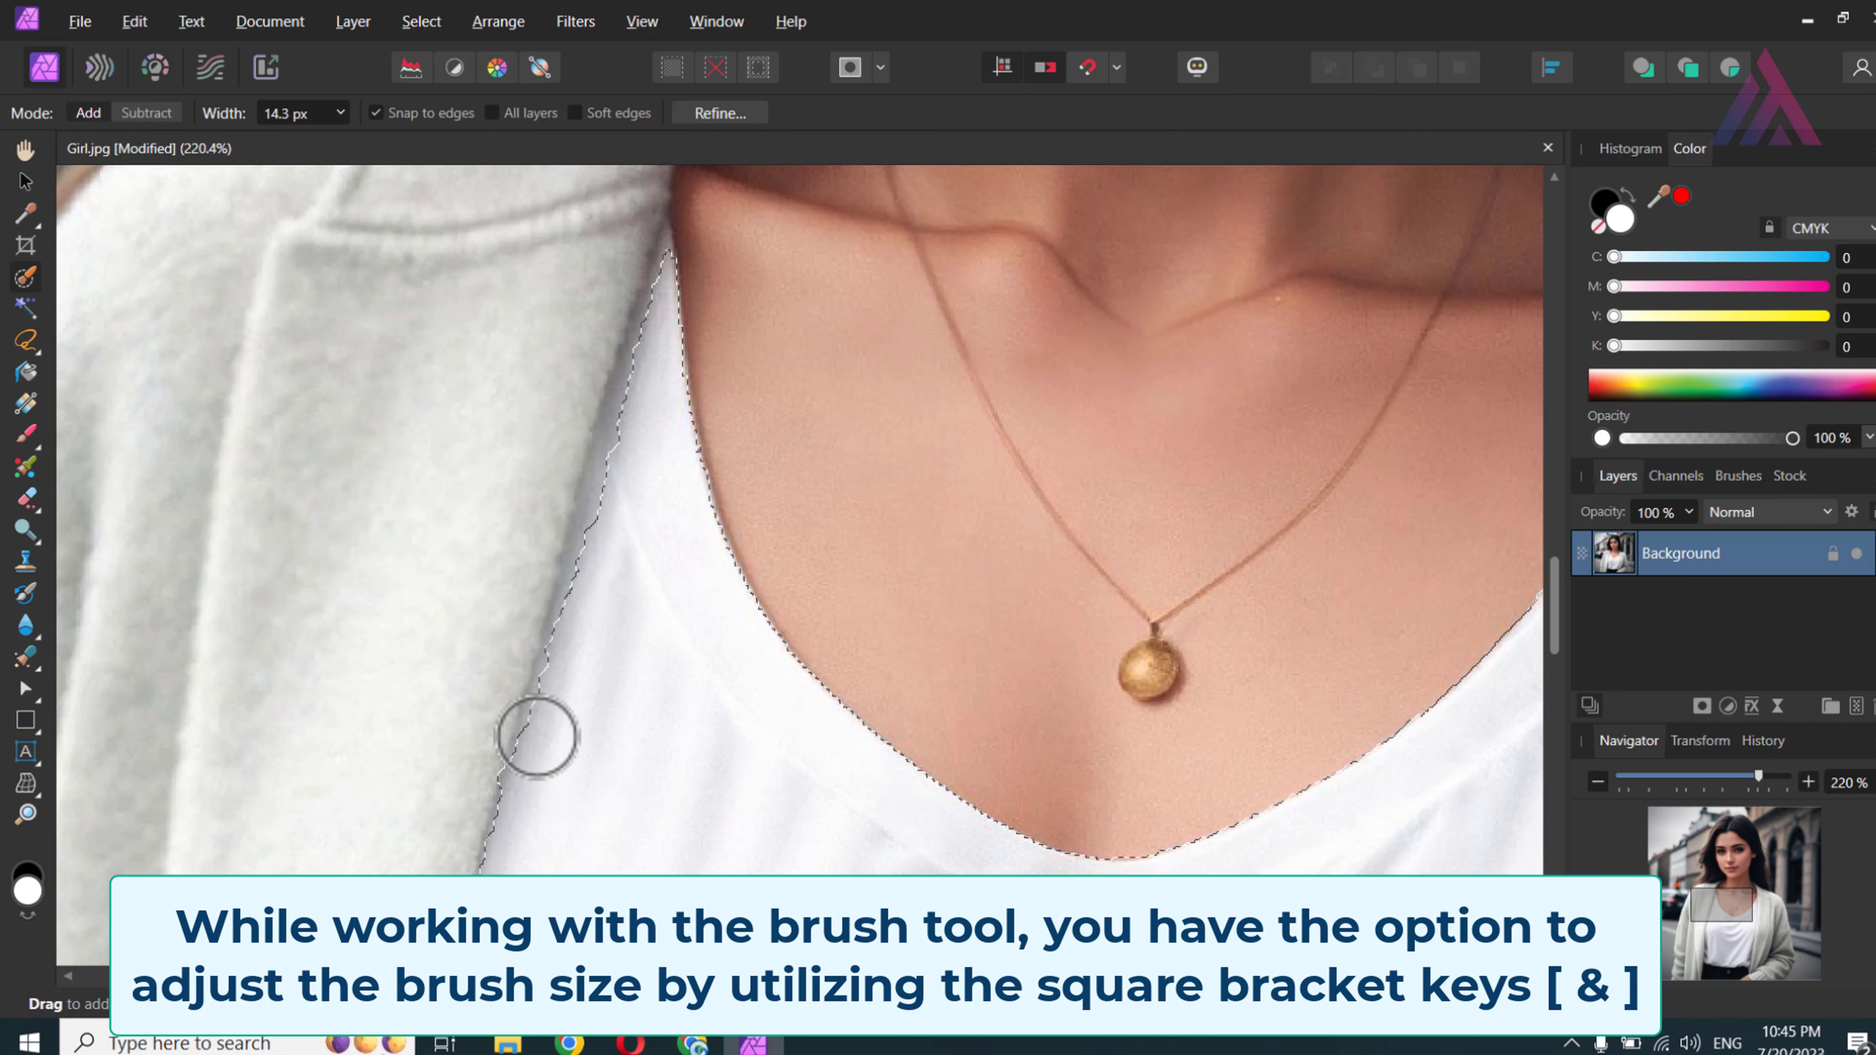
left_click_drag(590, 535, 653, 330)
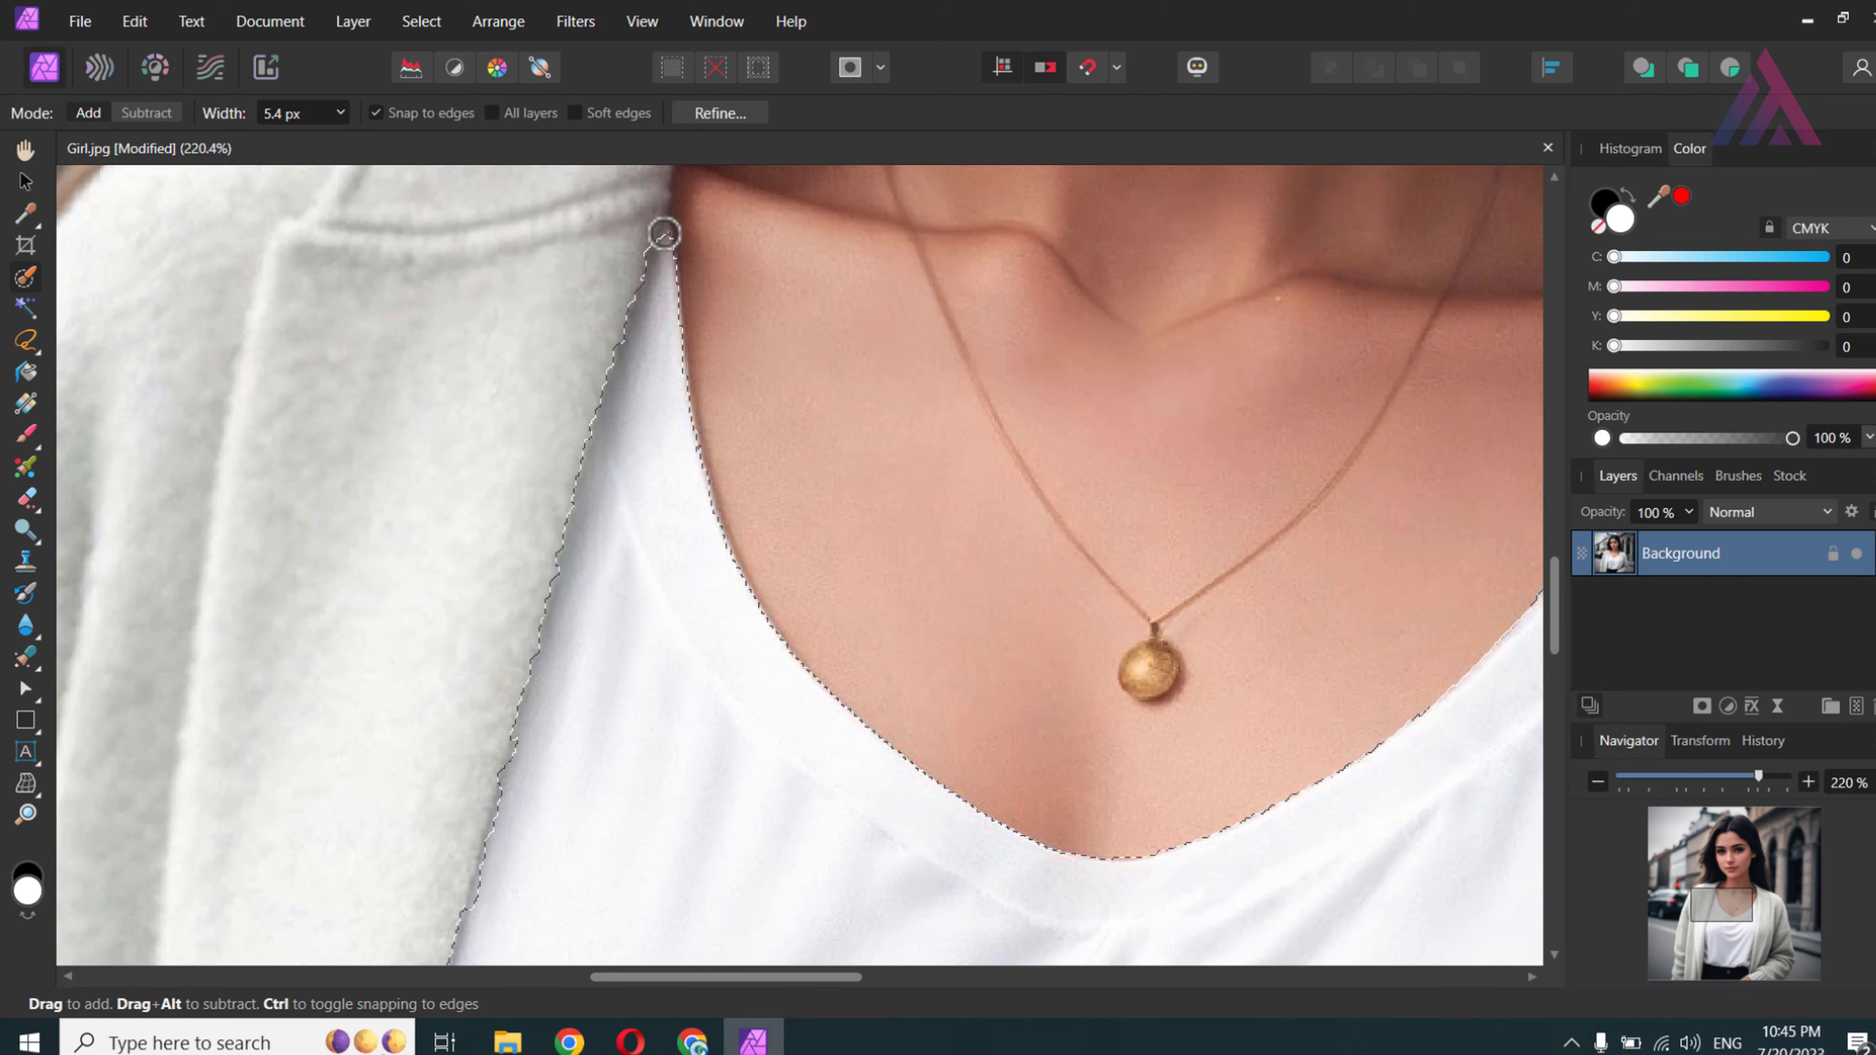
left_click_drag(1348, 826, 523, 758)
left_click_drag(754, 315, 826, 294)
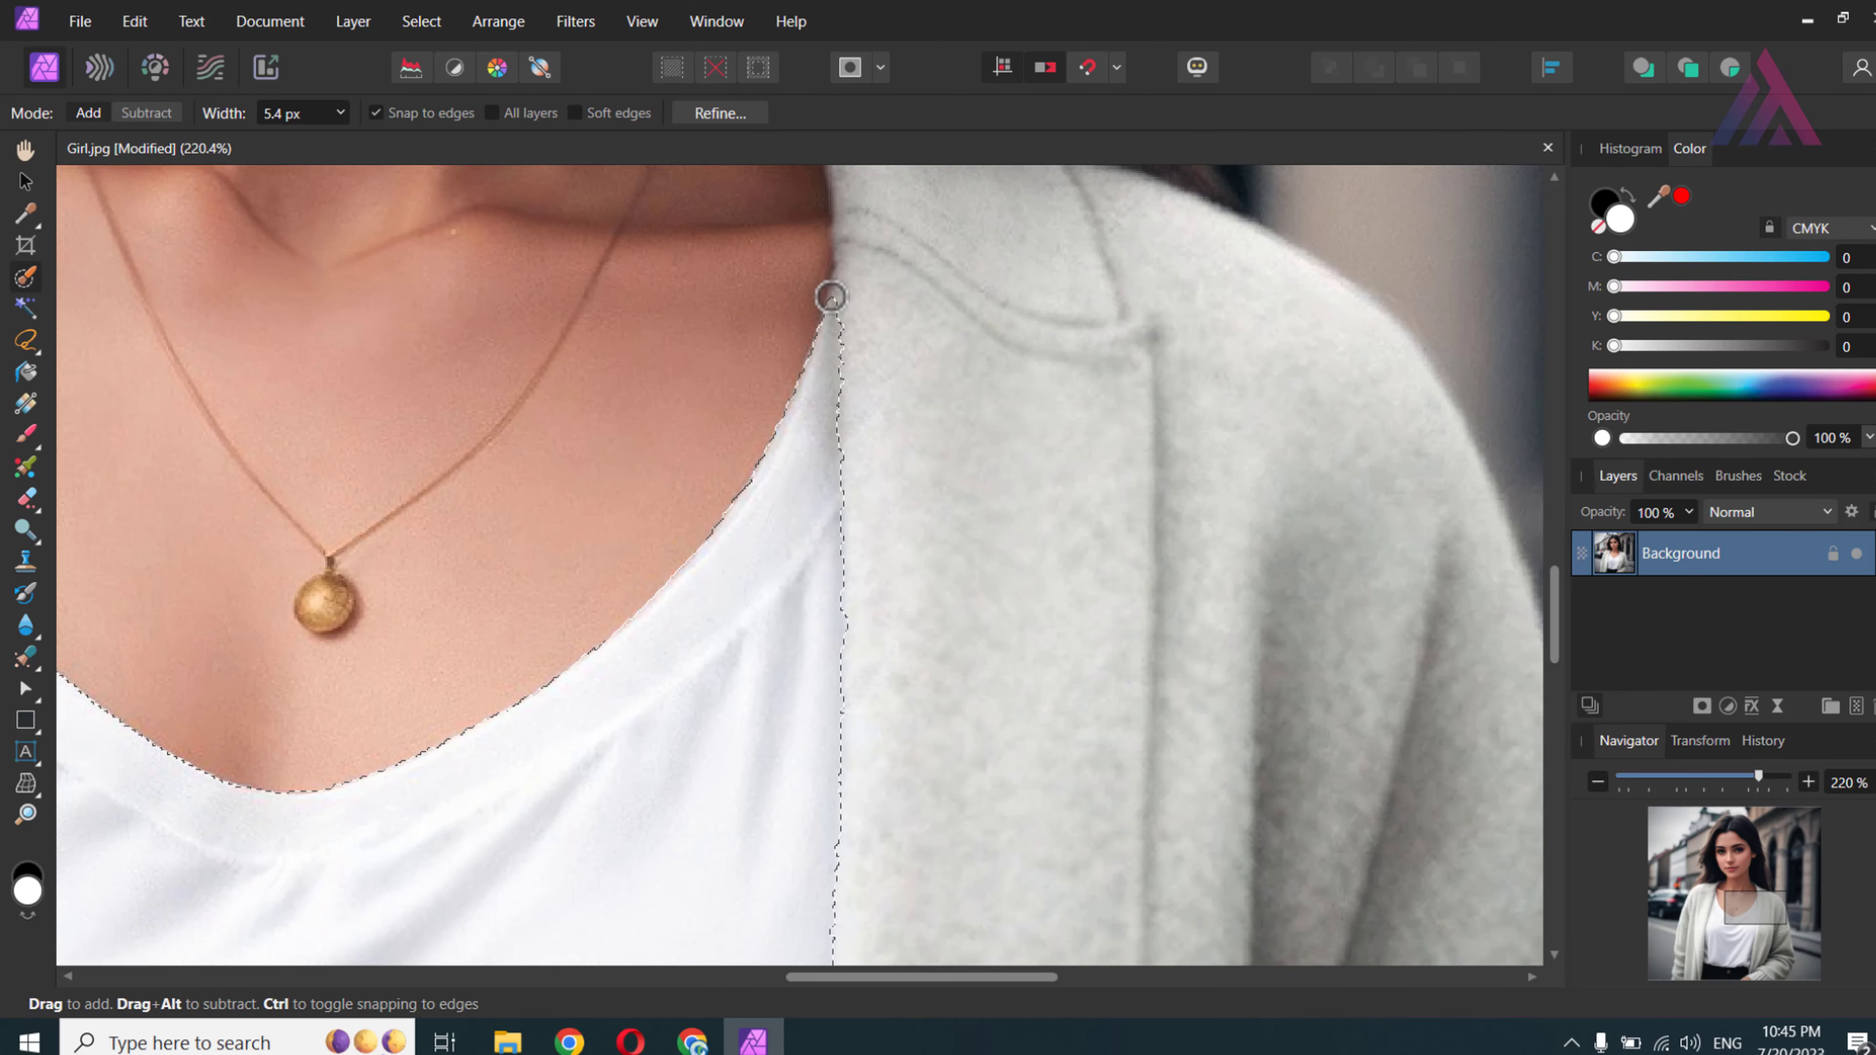
Trim the selection at the shirt hem using Subtract mode
scroll(821, 678, "down", 10)
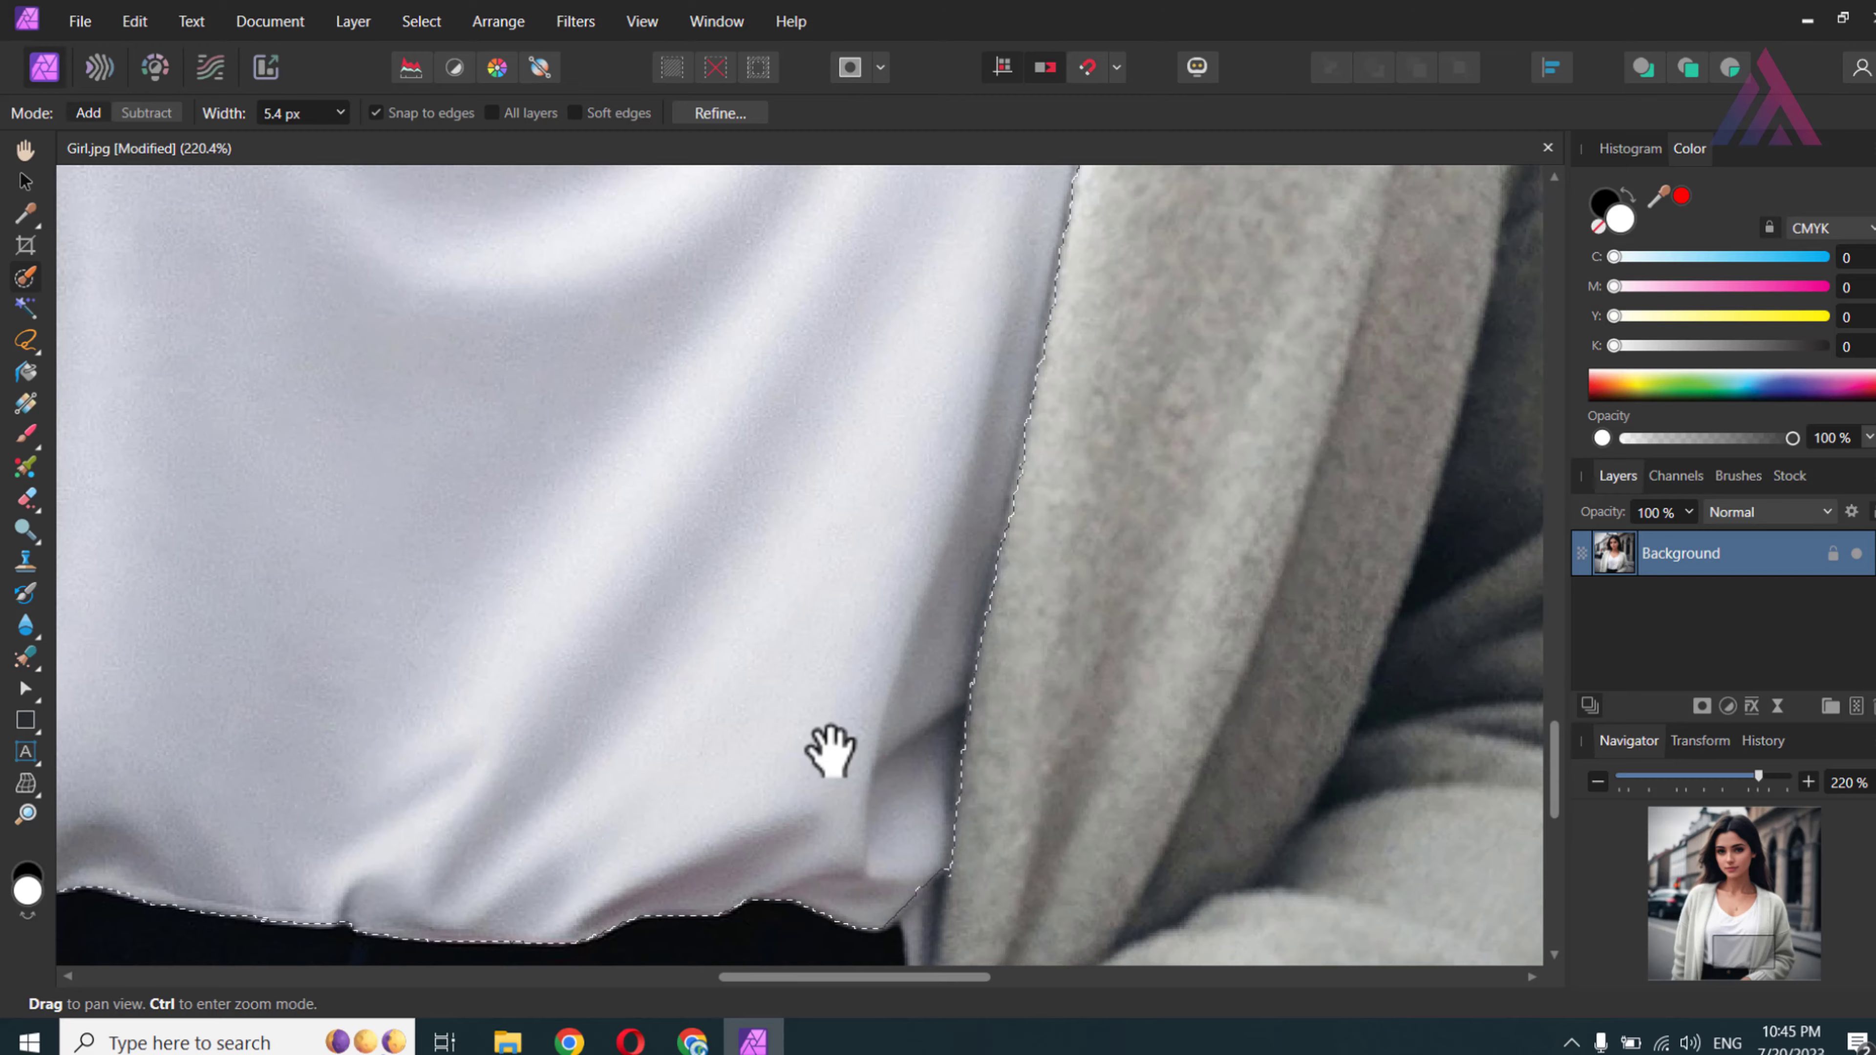
left_click_drag(830, 750, 887, 523)
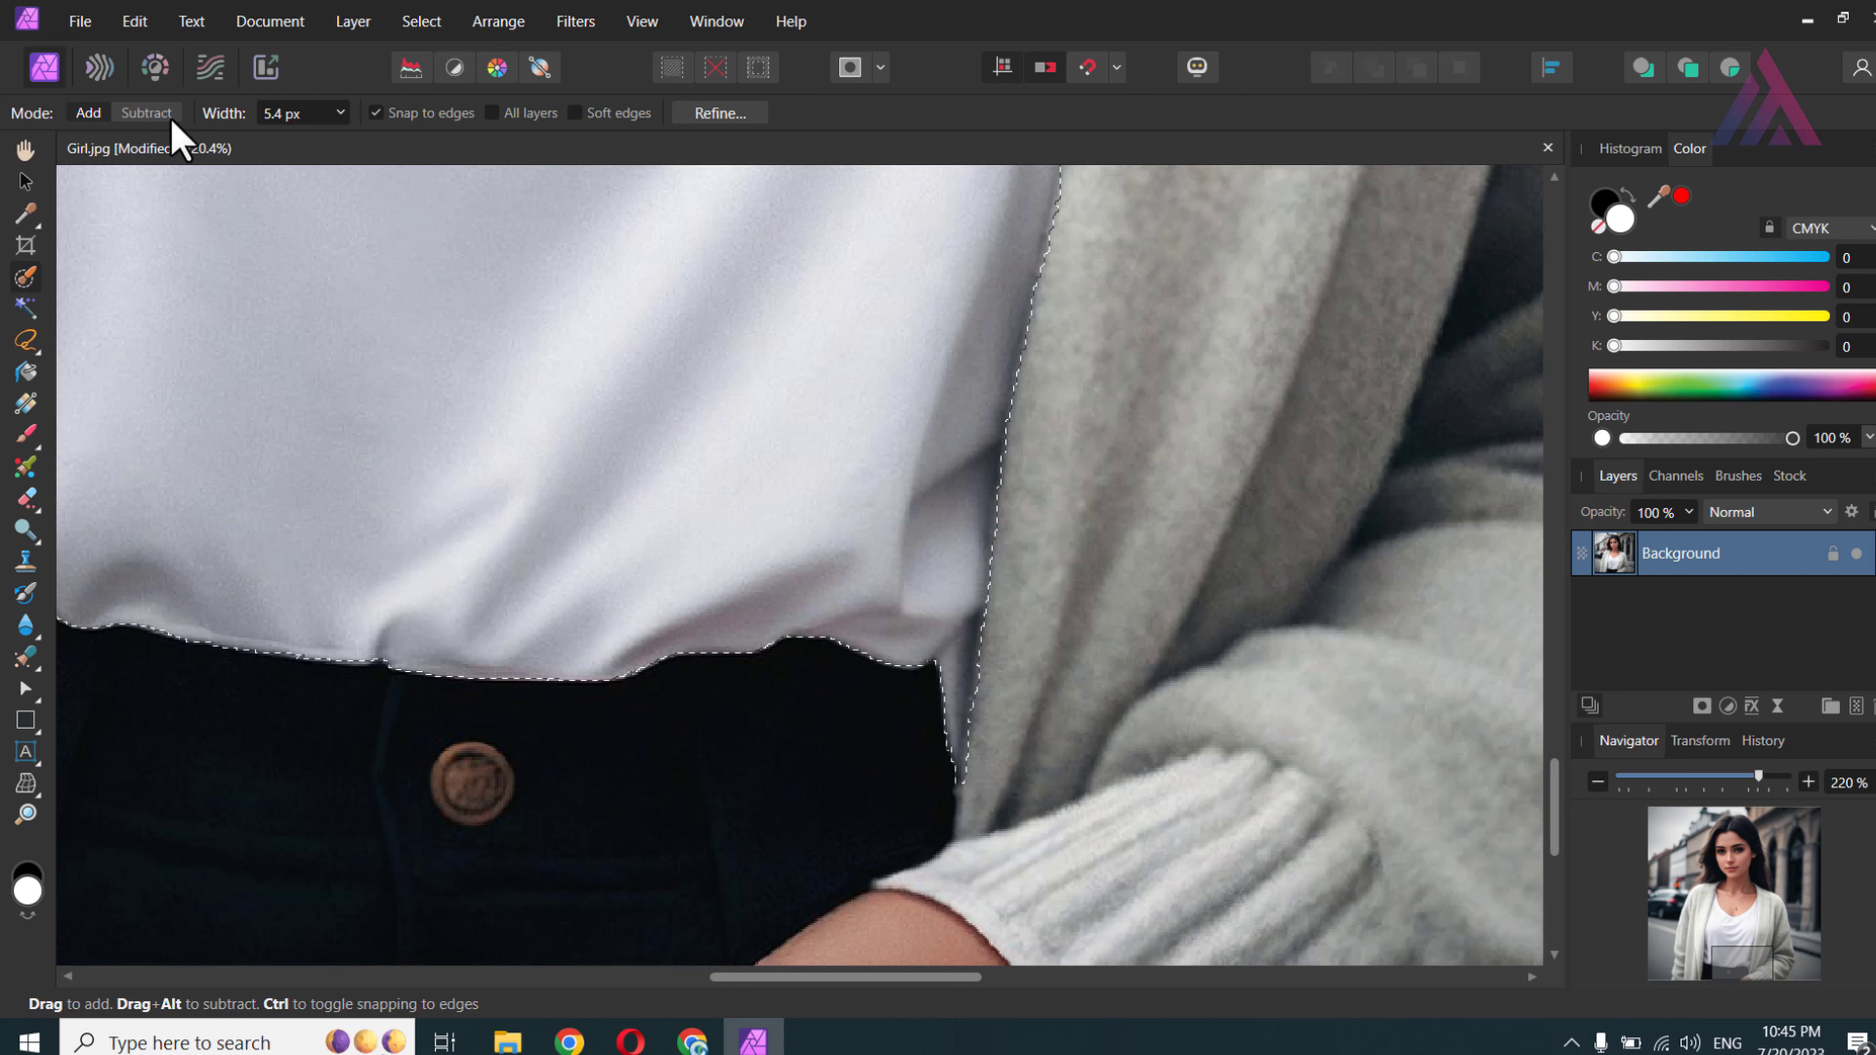
left_click(151, 114)
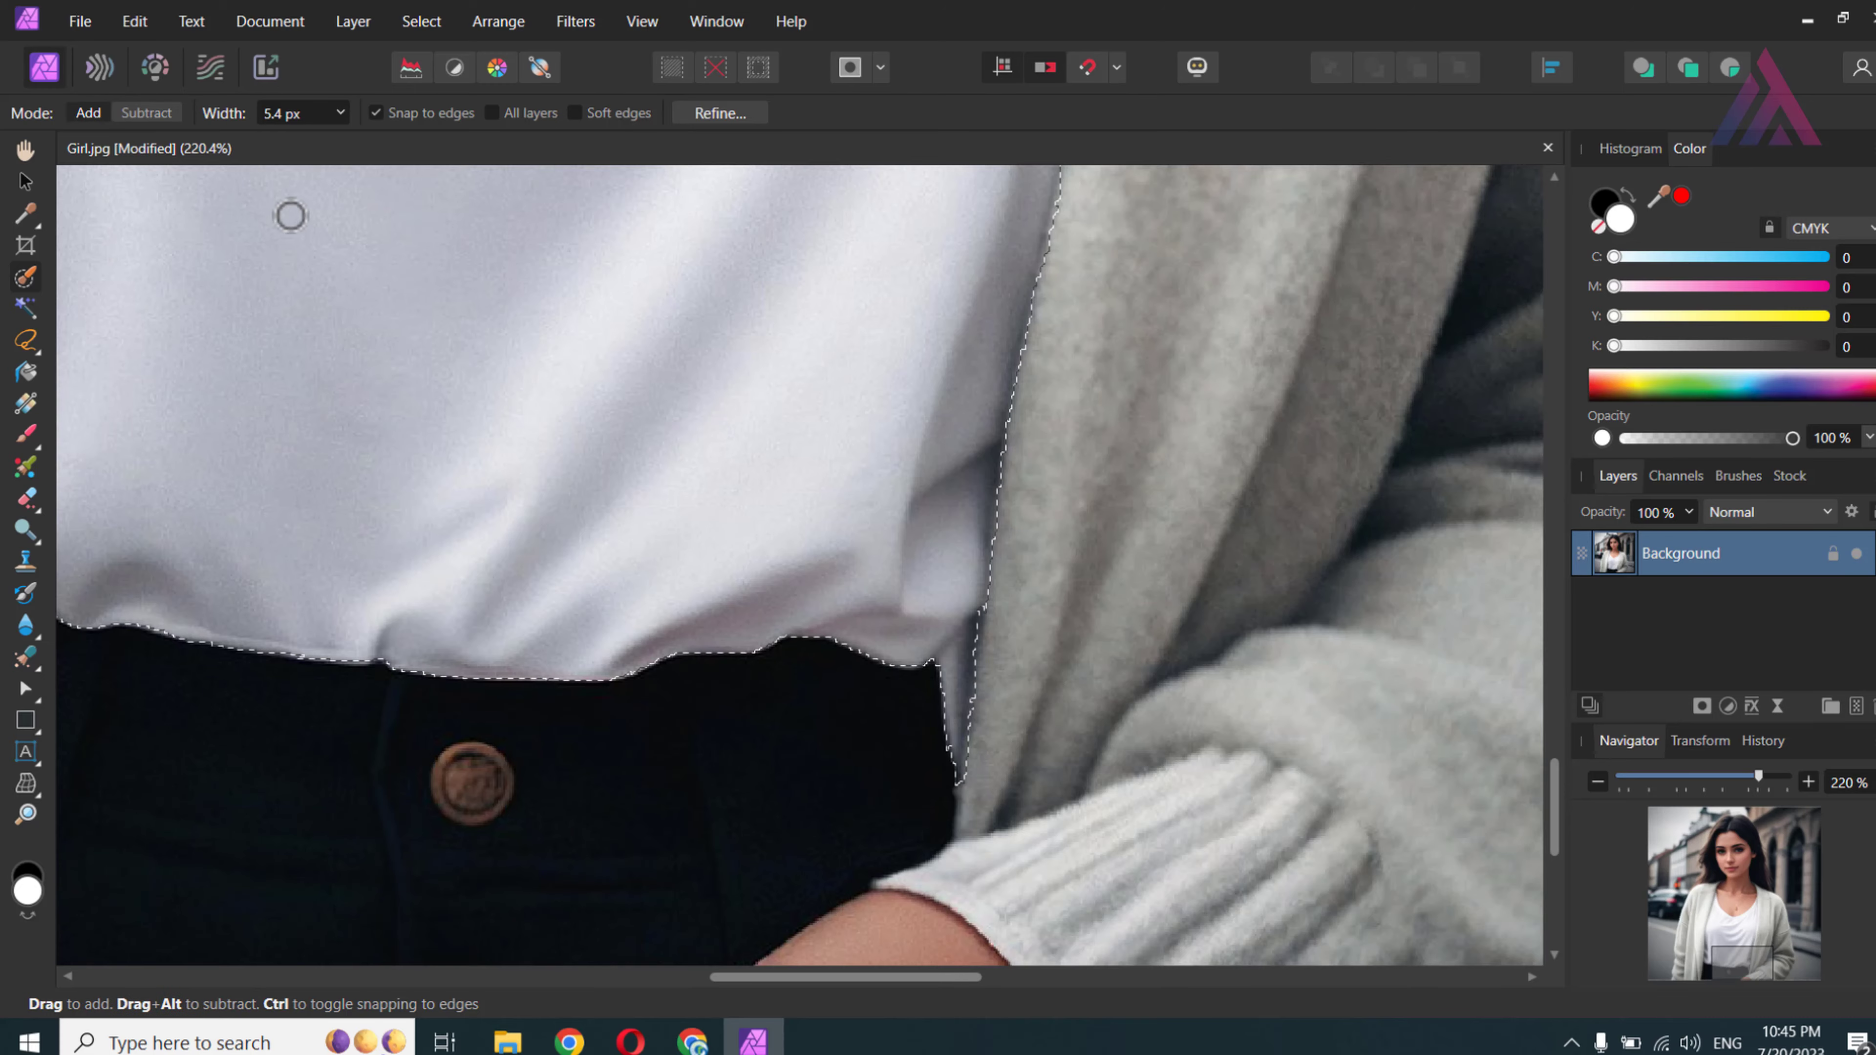
scroll(899, 456, "down", 3)
scroll(976, 657, "down", 2)
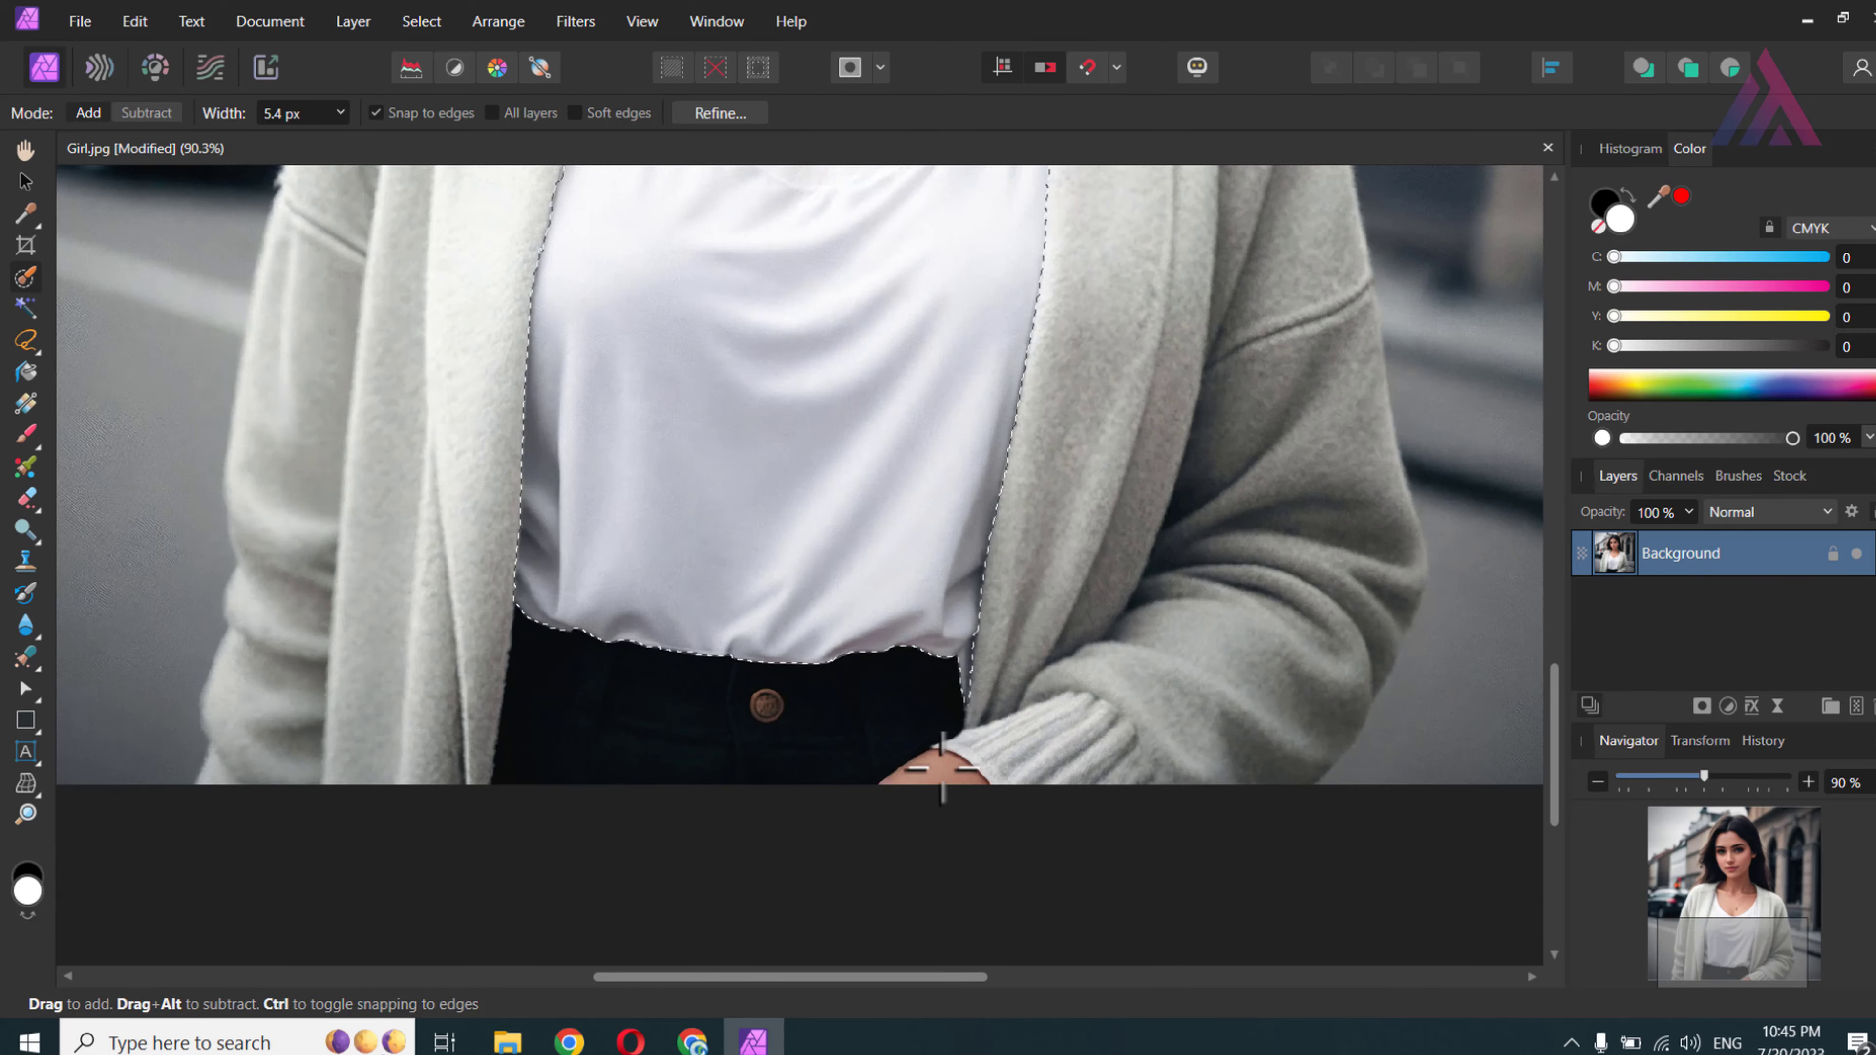
scroll(942, 767, "down", 2)
scroll(771, 834, "down", 1)
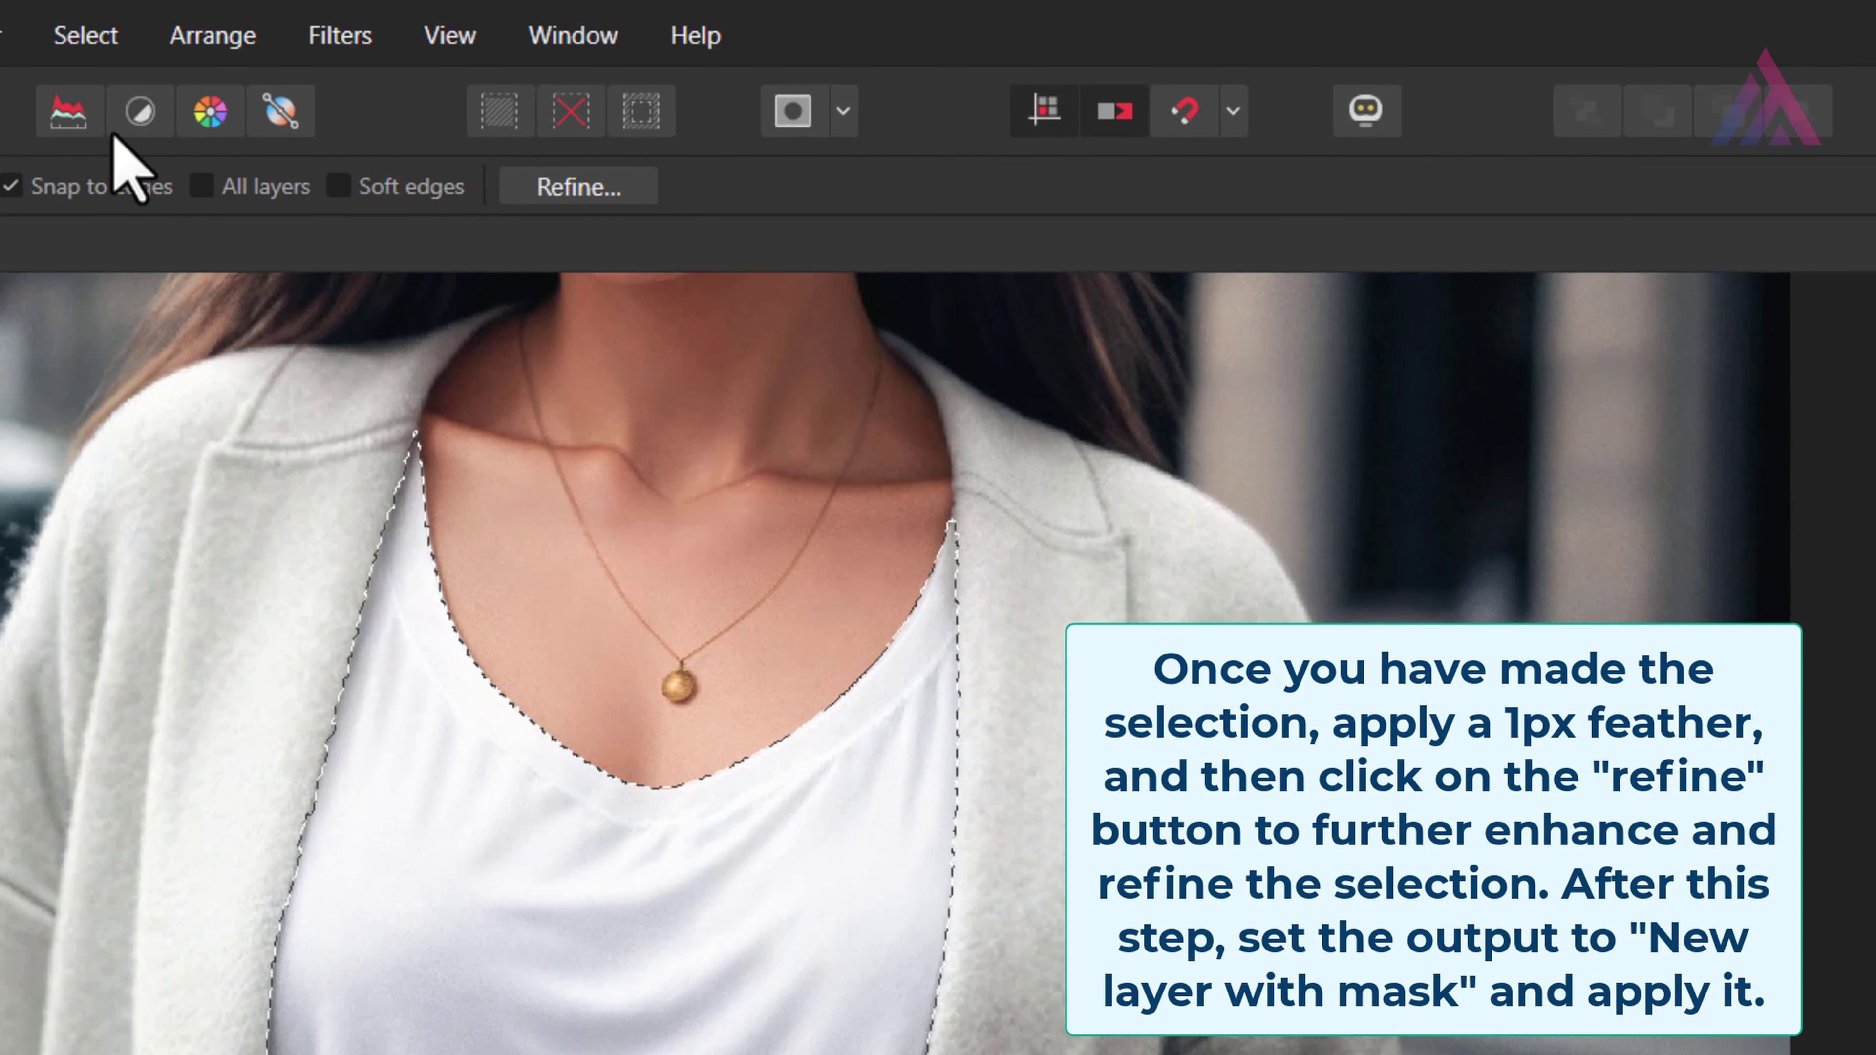
Feather the T-shirt selection with a 1 px radius
left_click(81, 37)
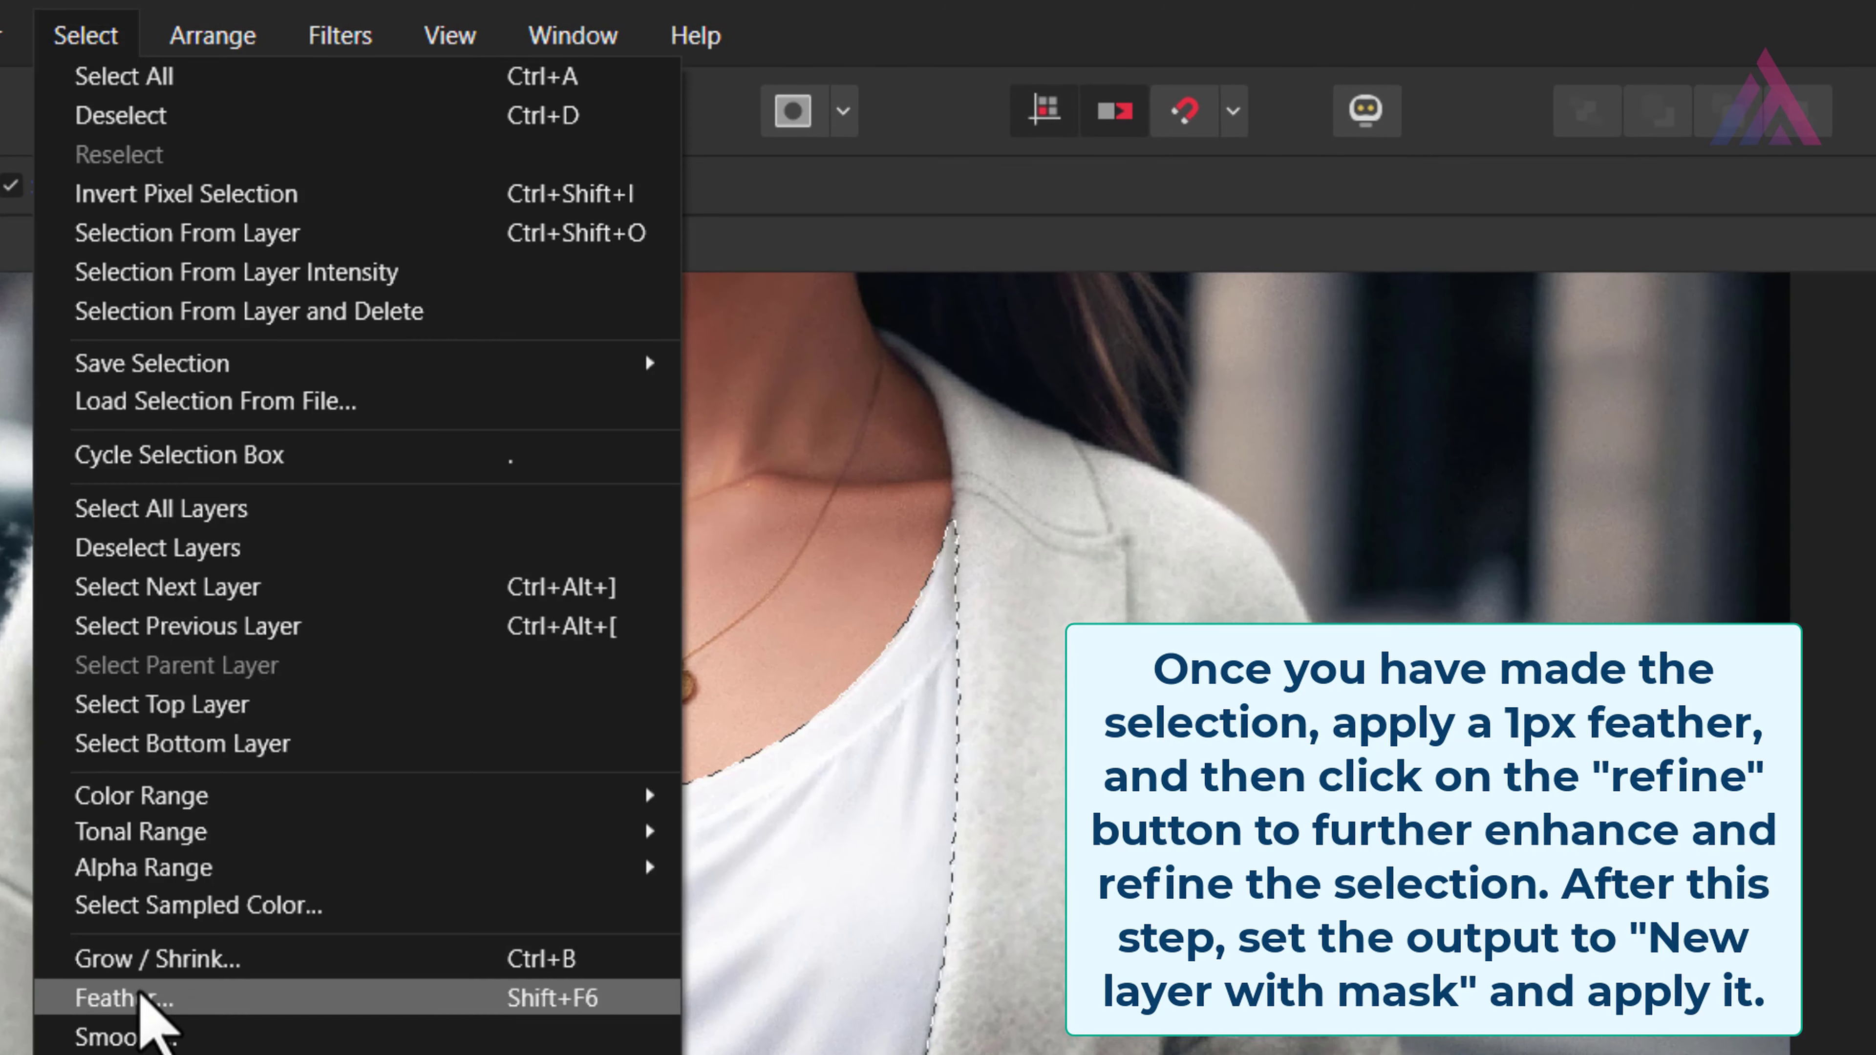
left_click(294, 997)
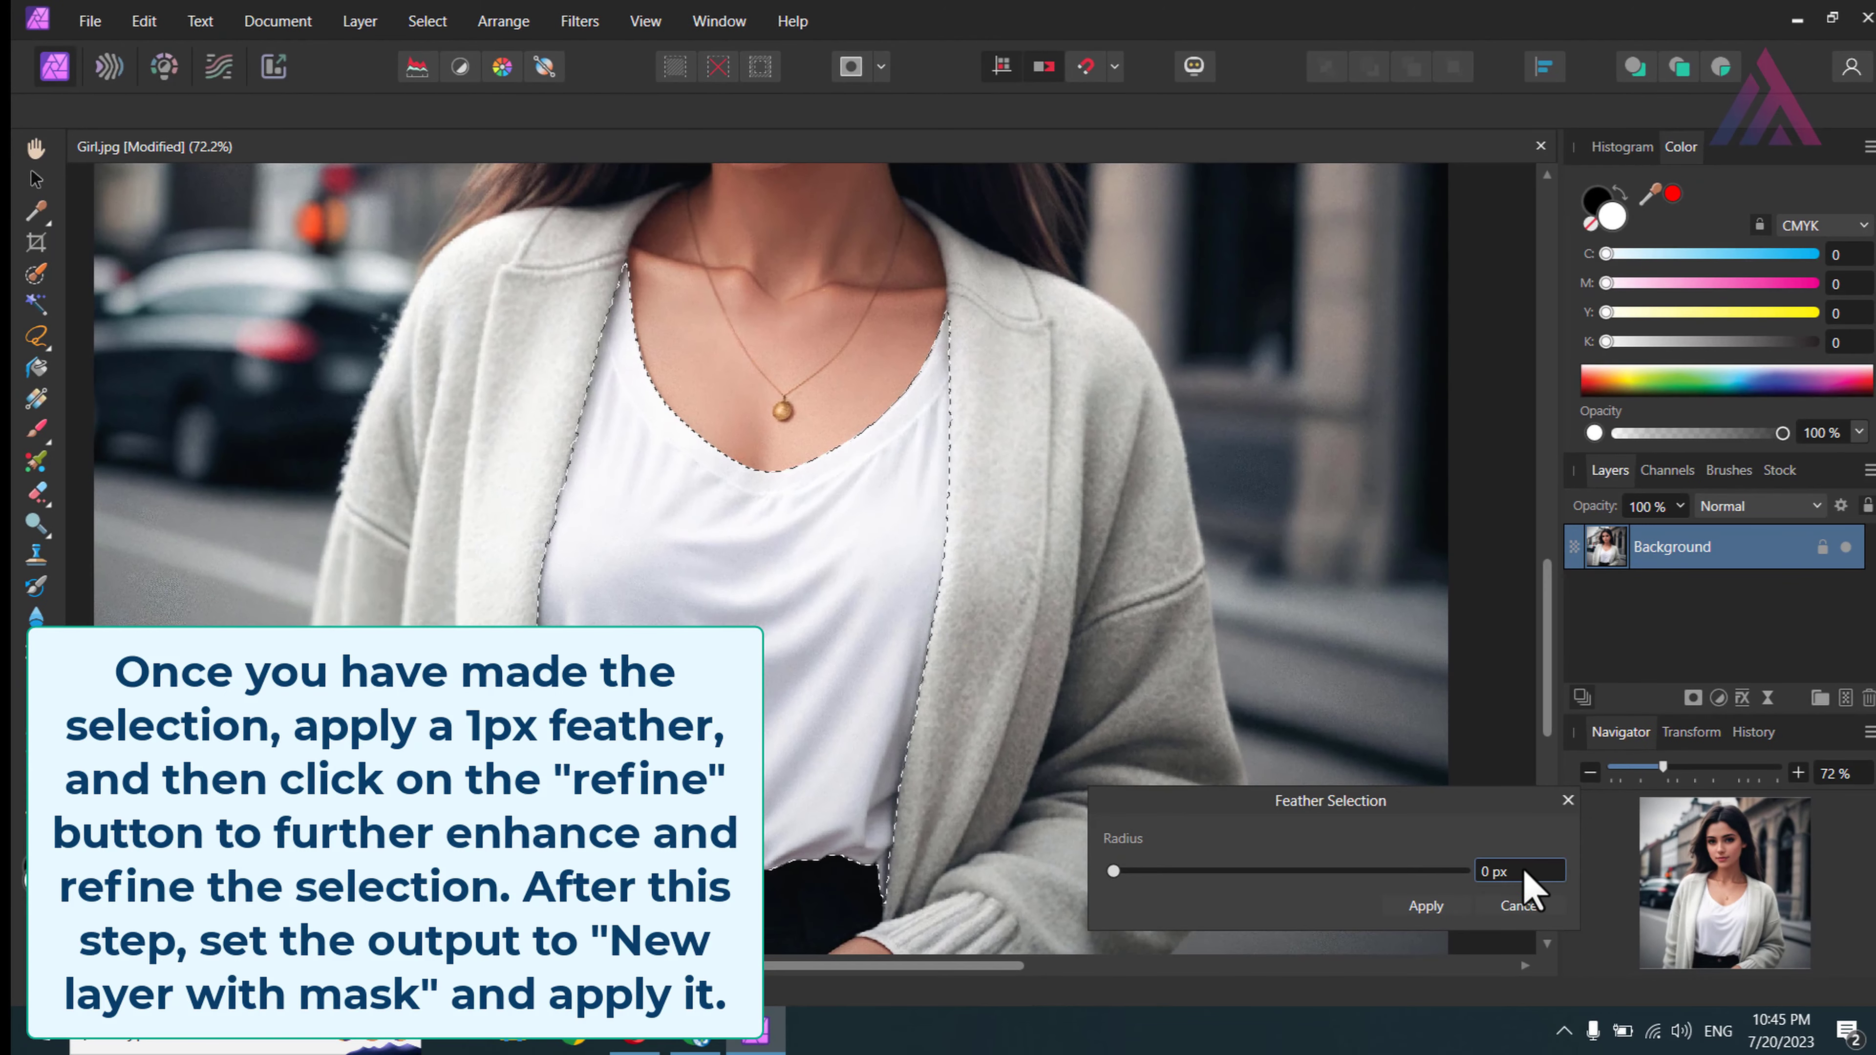
left_click(1524, 871)
type("1")
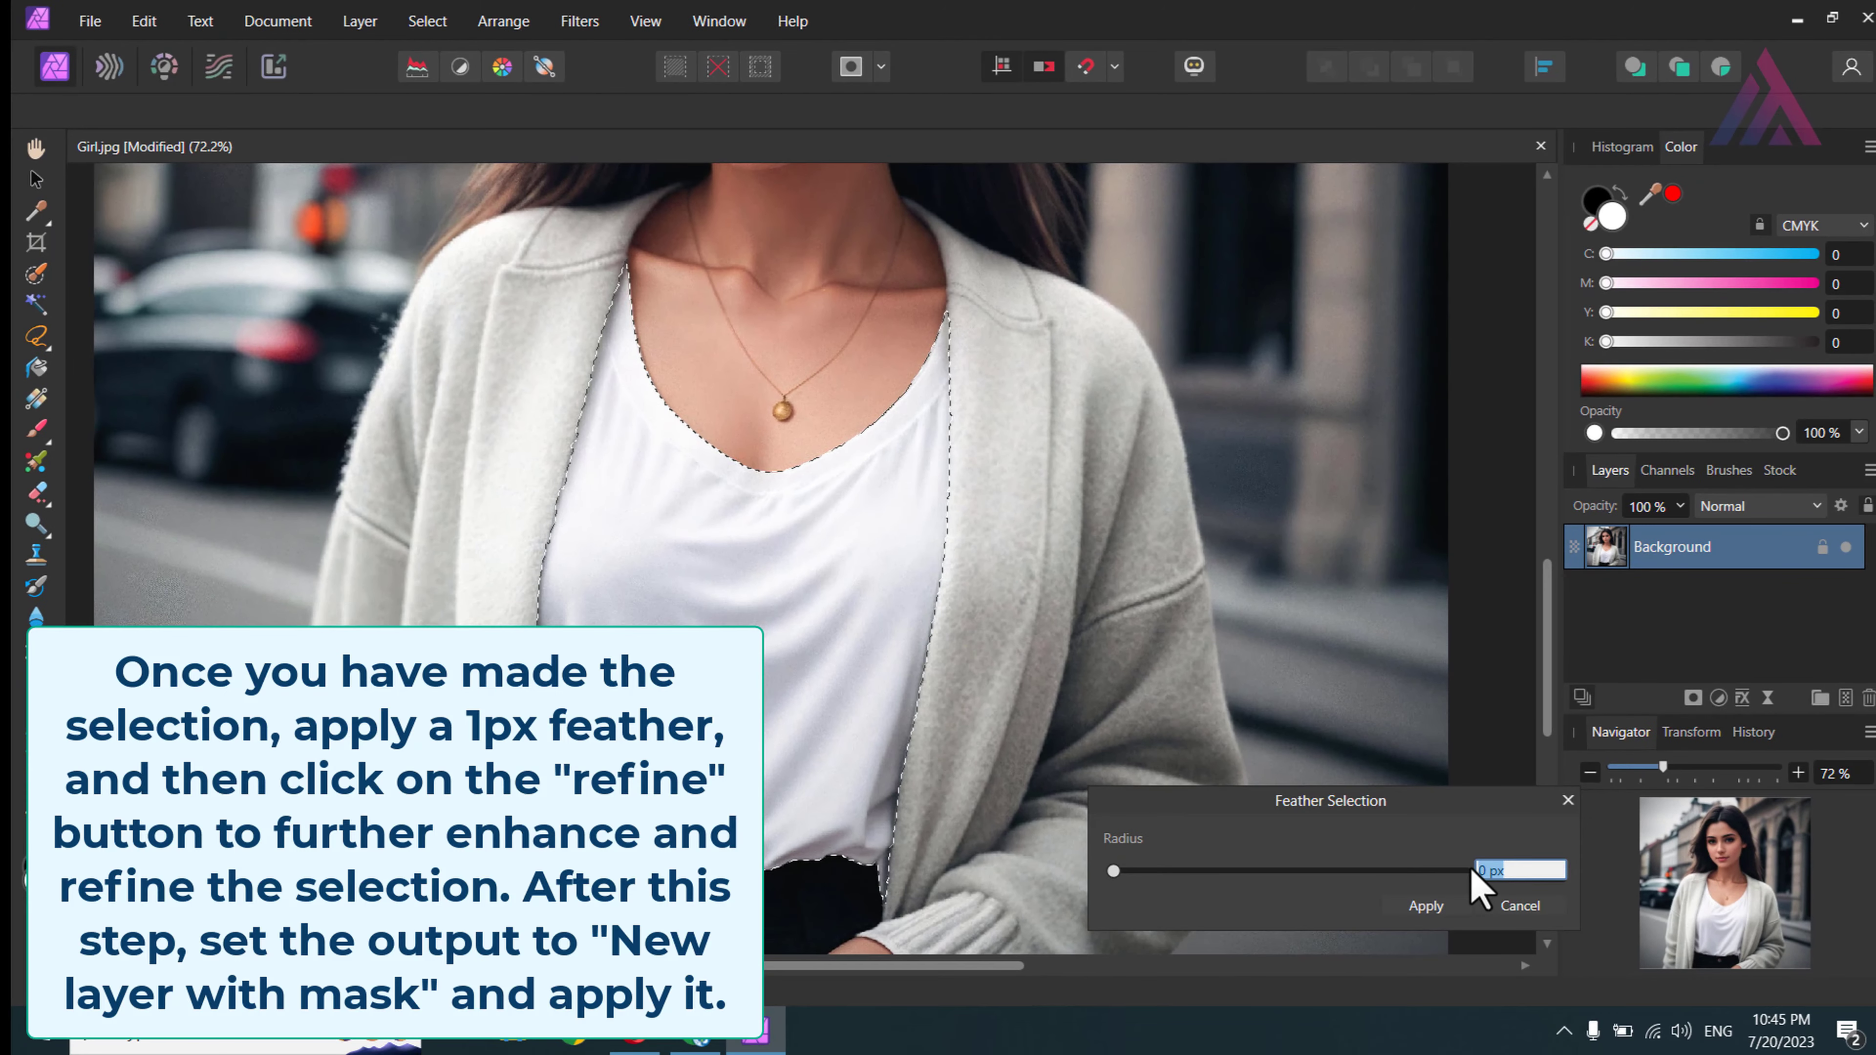
left_click(1429, 907)
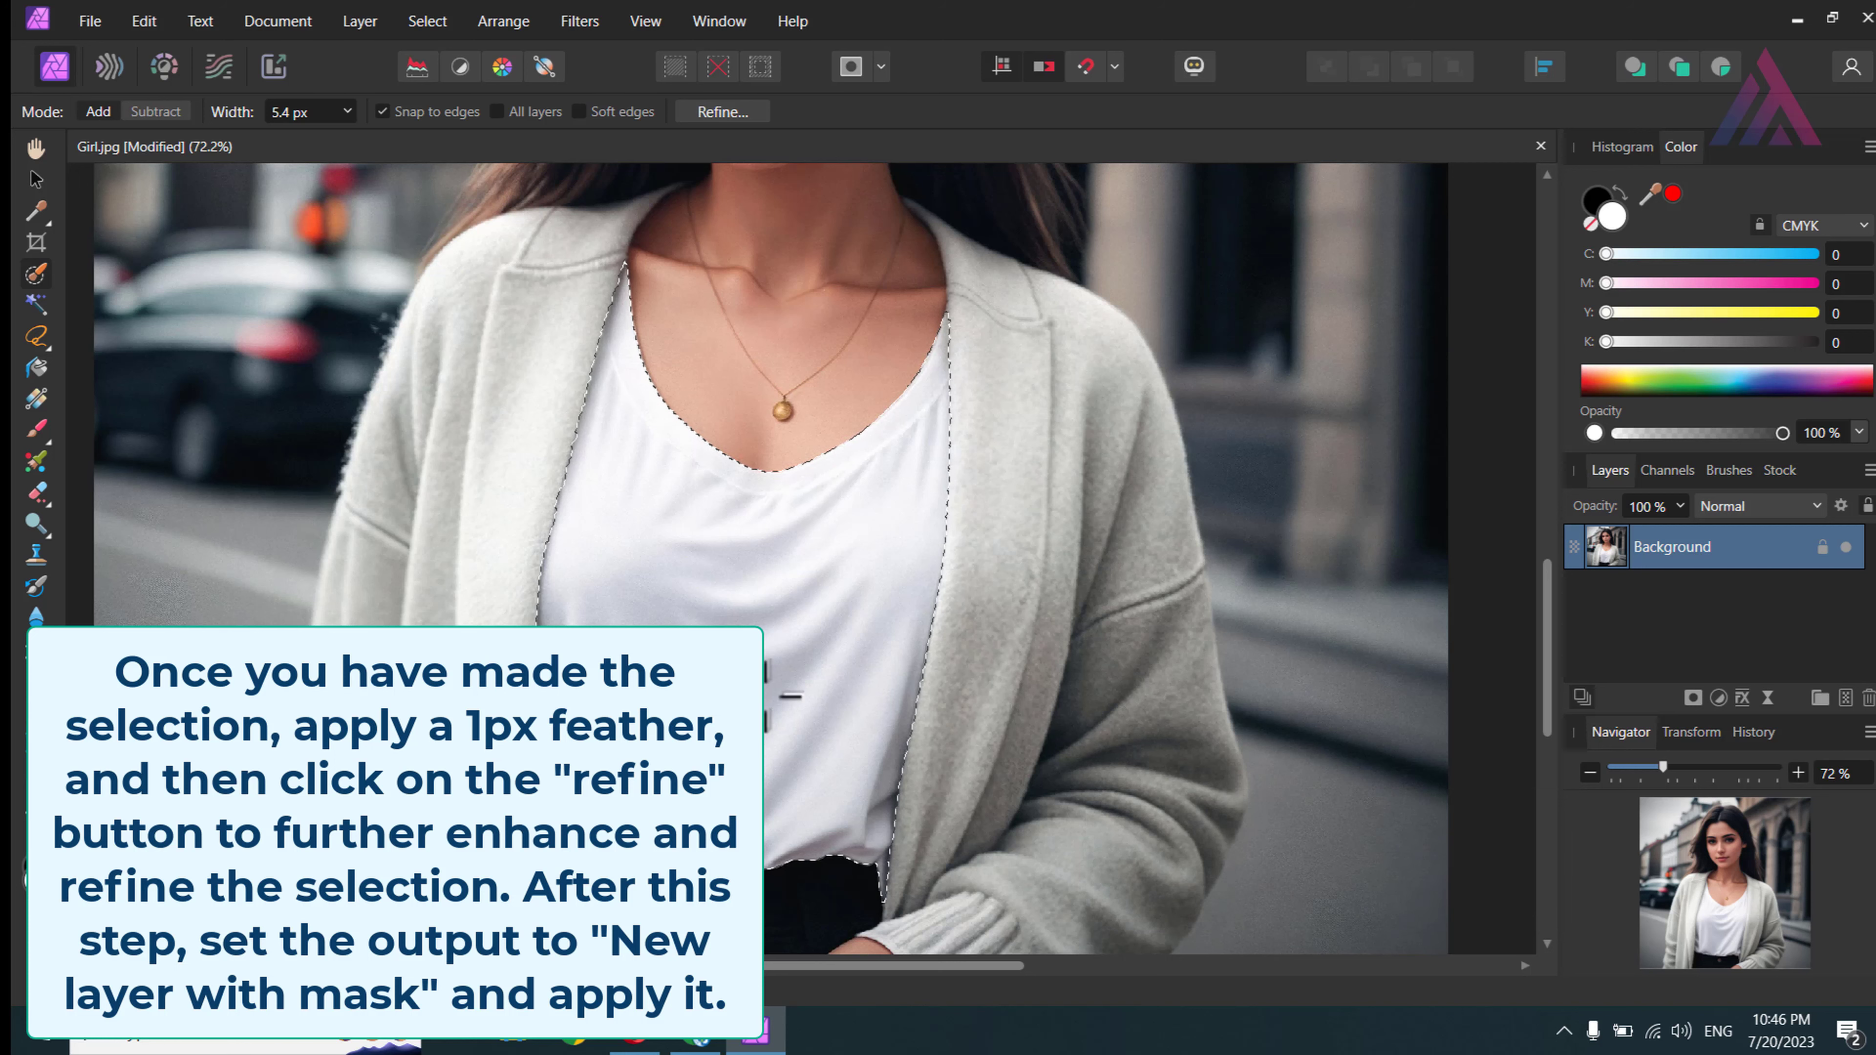
Refine the selection and output it as a New layer with mask
left_click(726, 112)
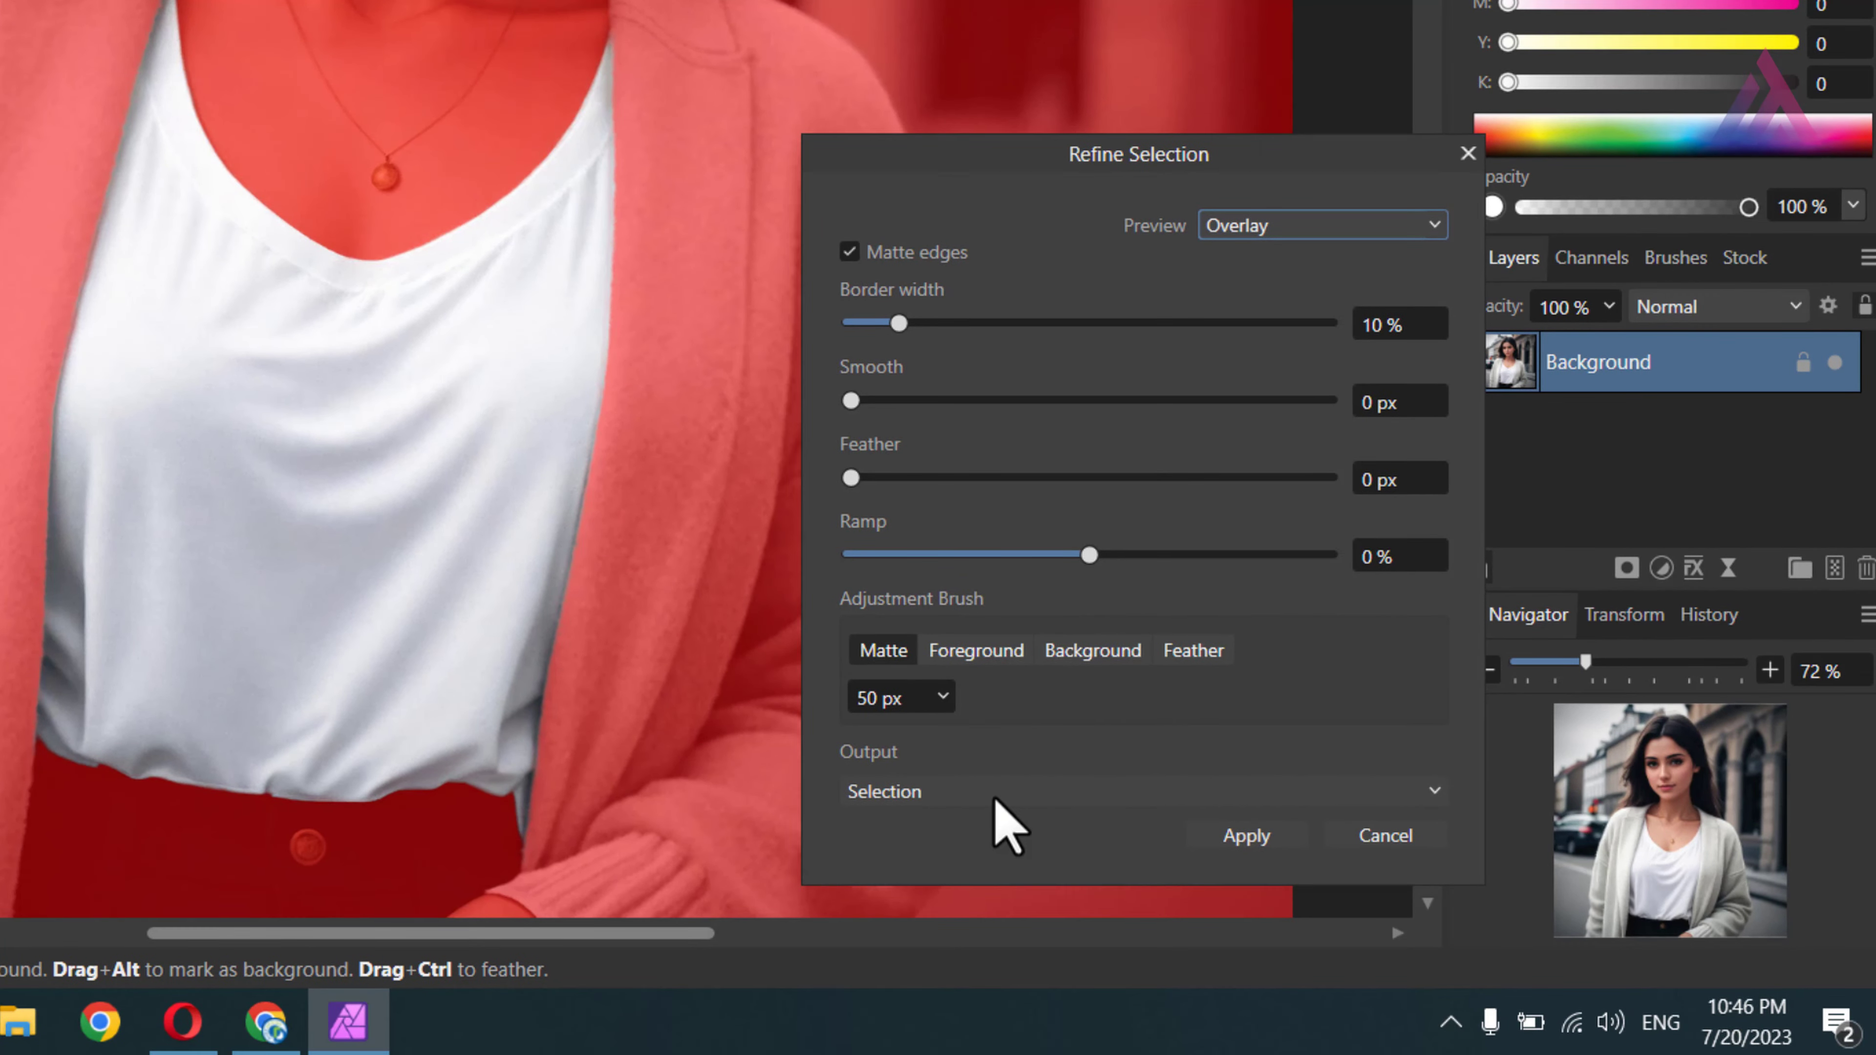
left_click(1005, 805)
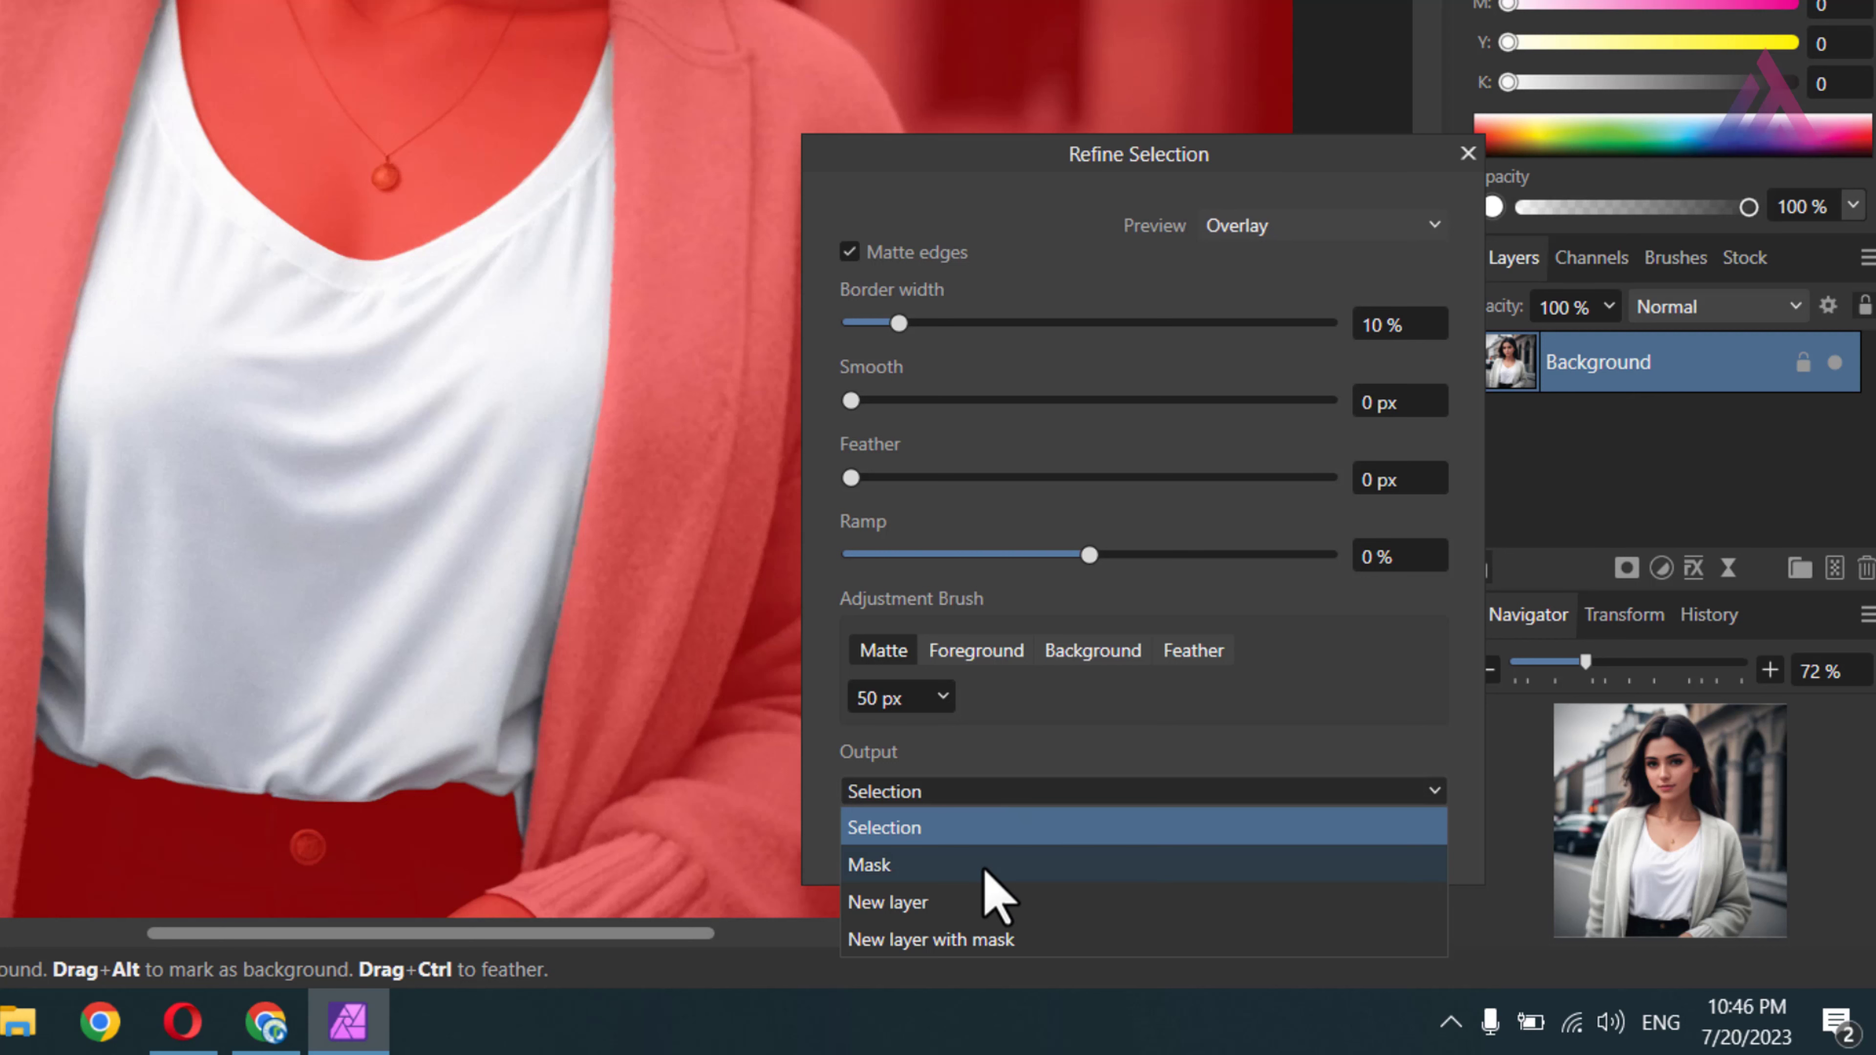
left_click(1013, 933)
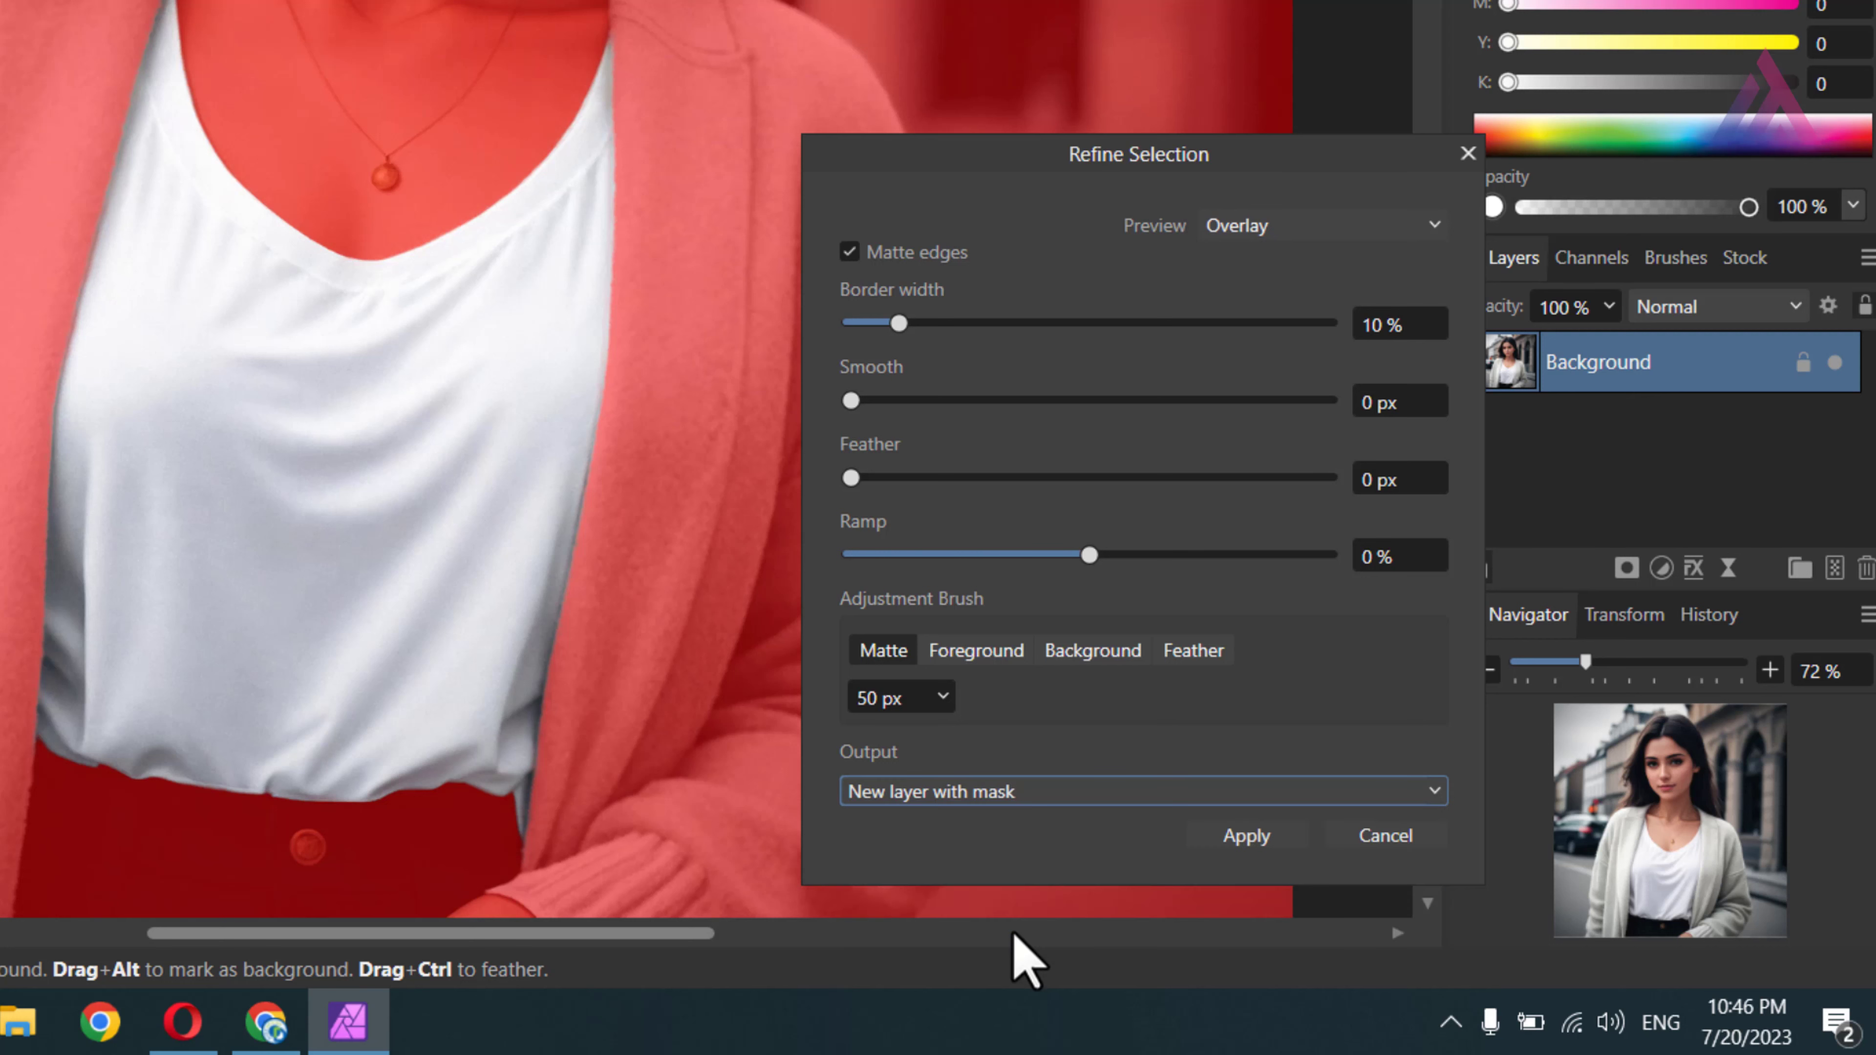
left_click(1264, 835)
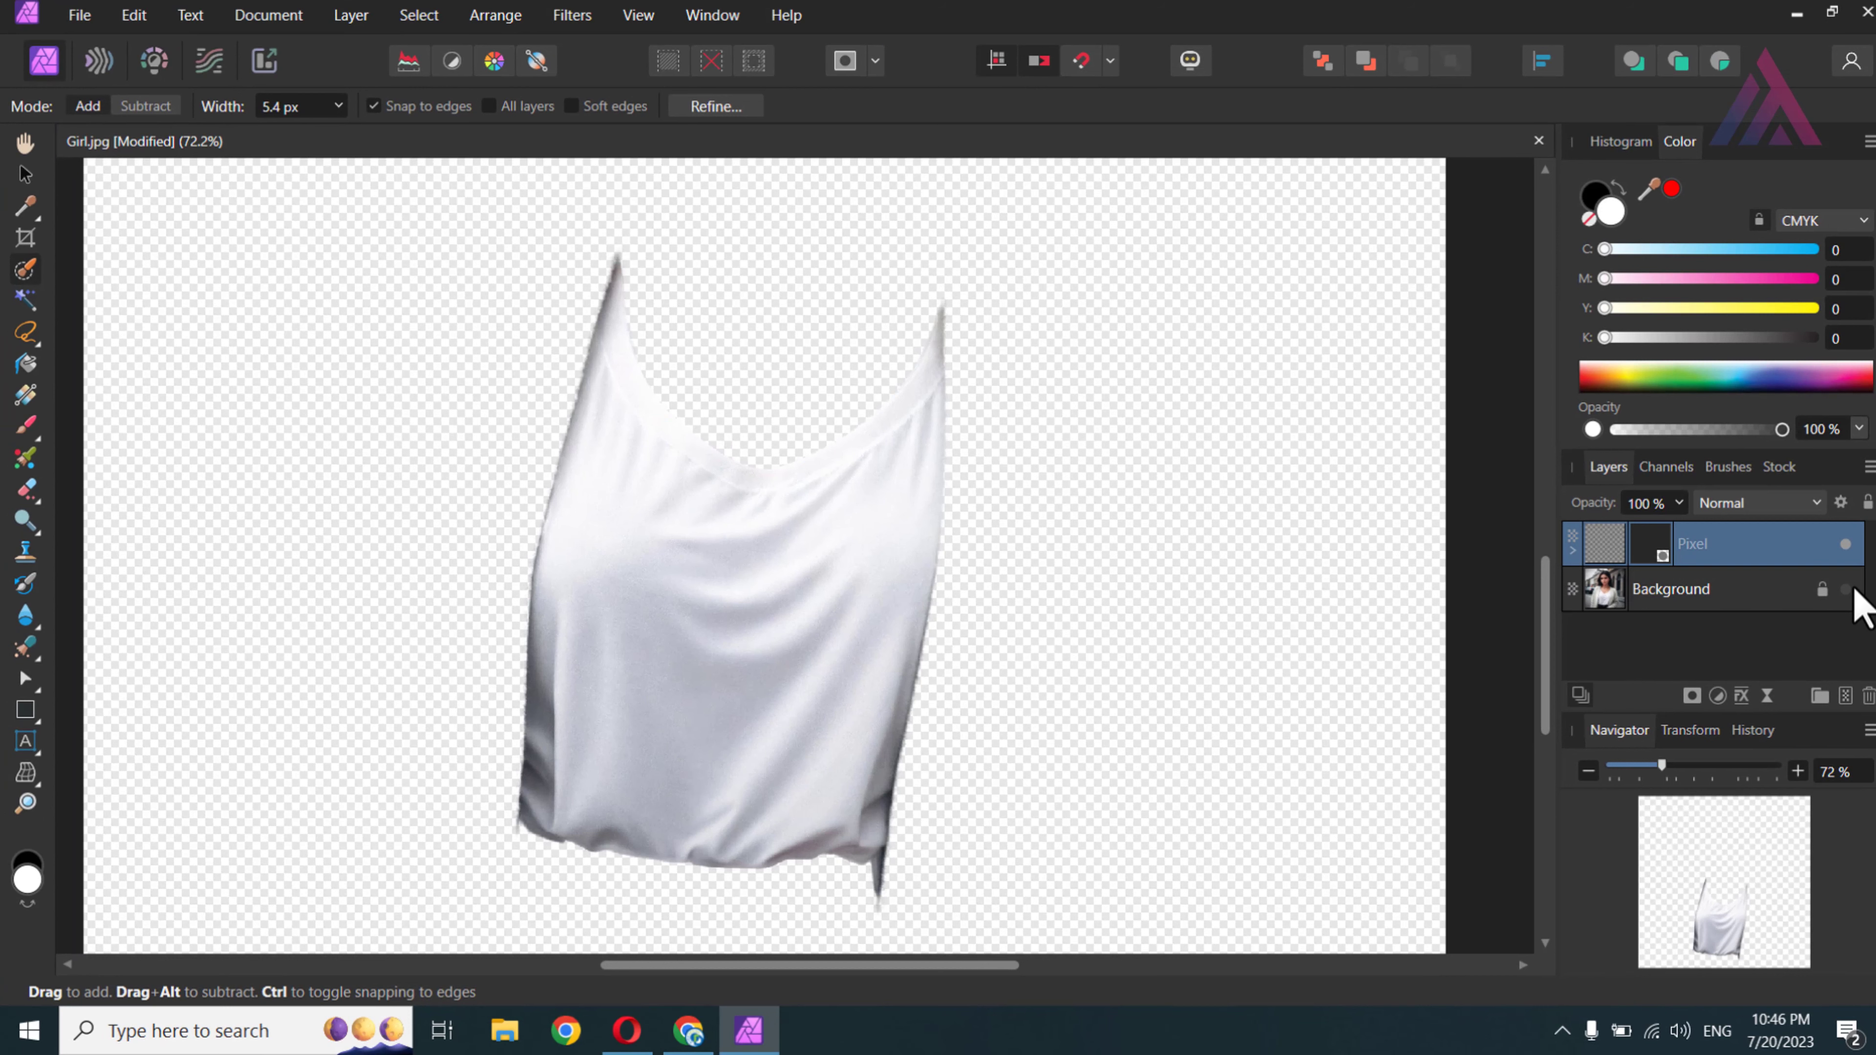
Show the background again, load the shirt layer's outline as a selection, and open the brush flyout
left_click(1846, 589)
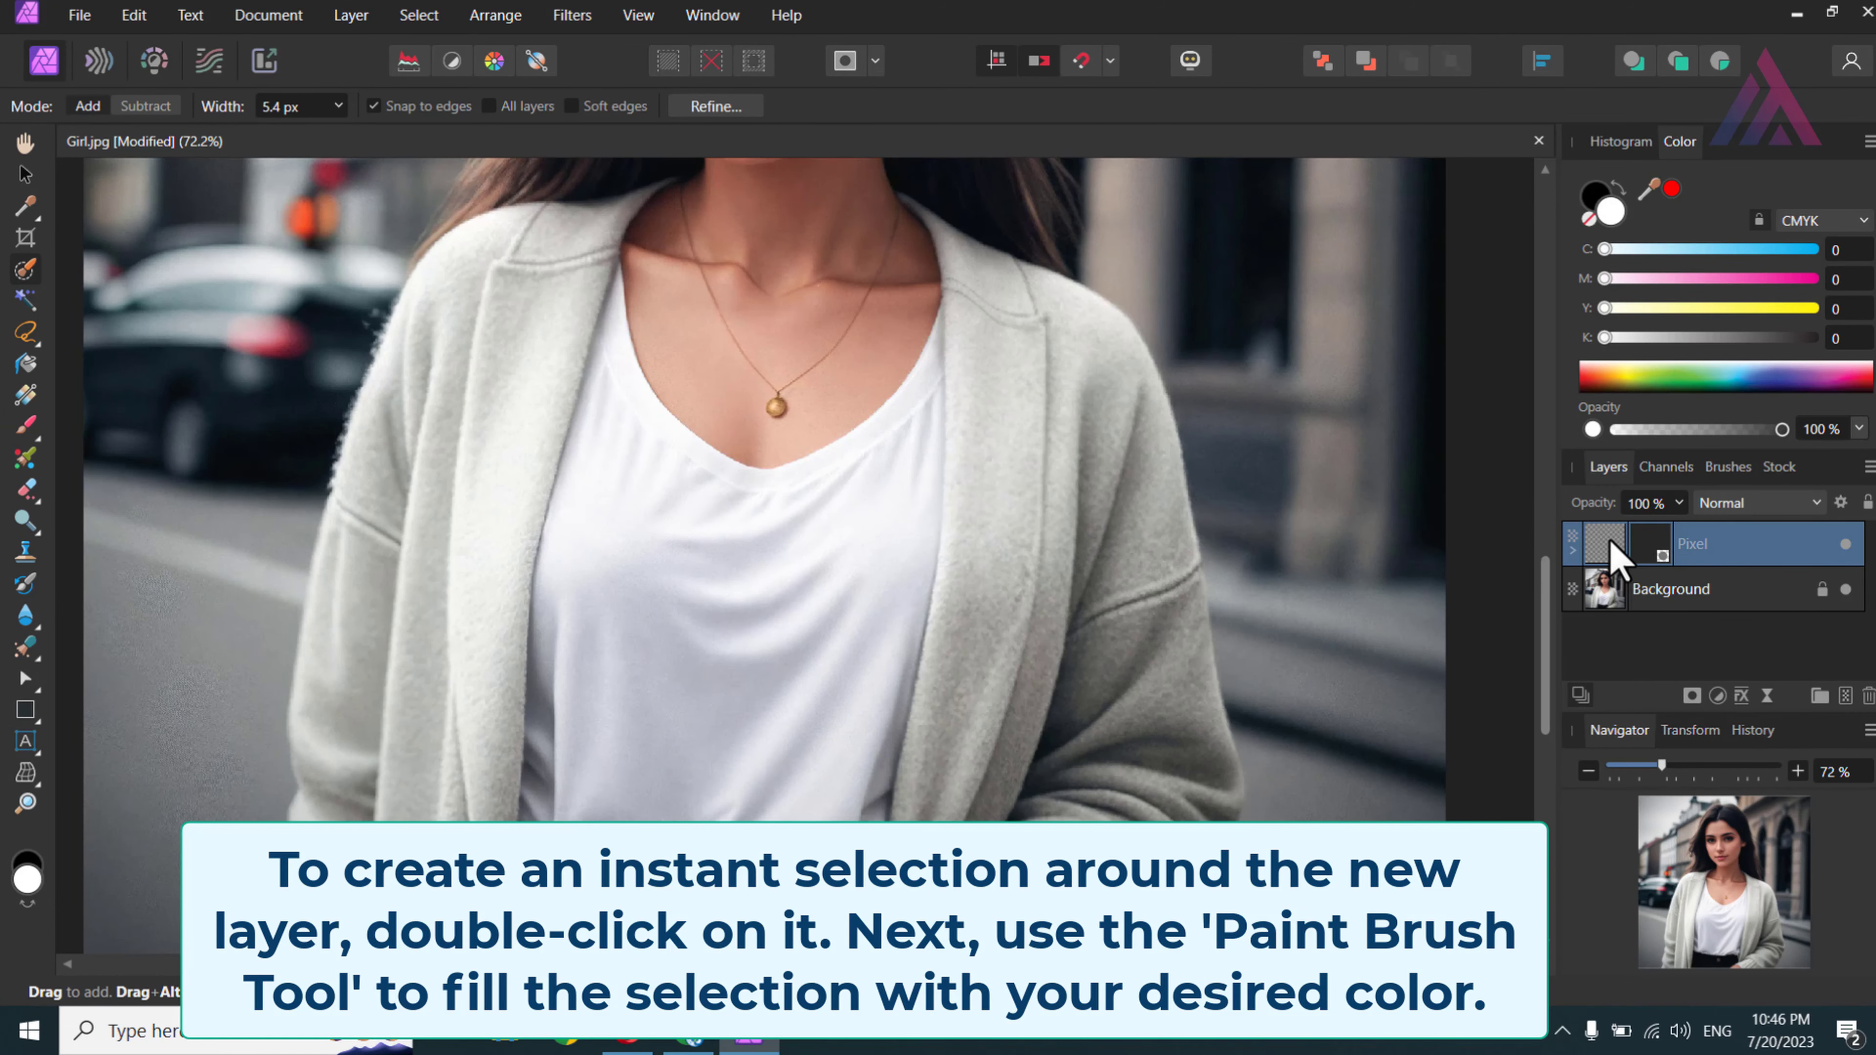
double_click(1610, 558)
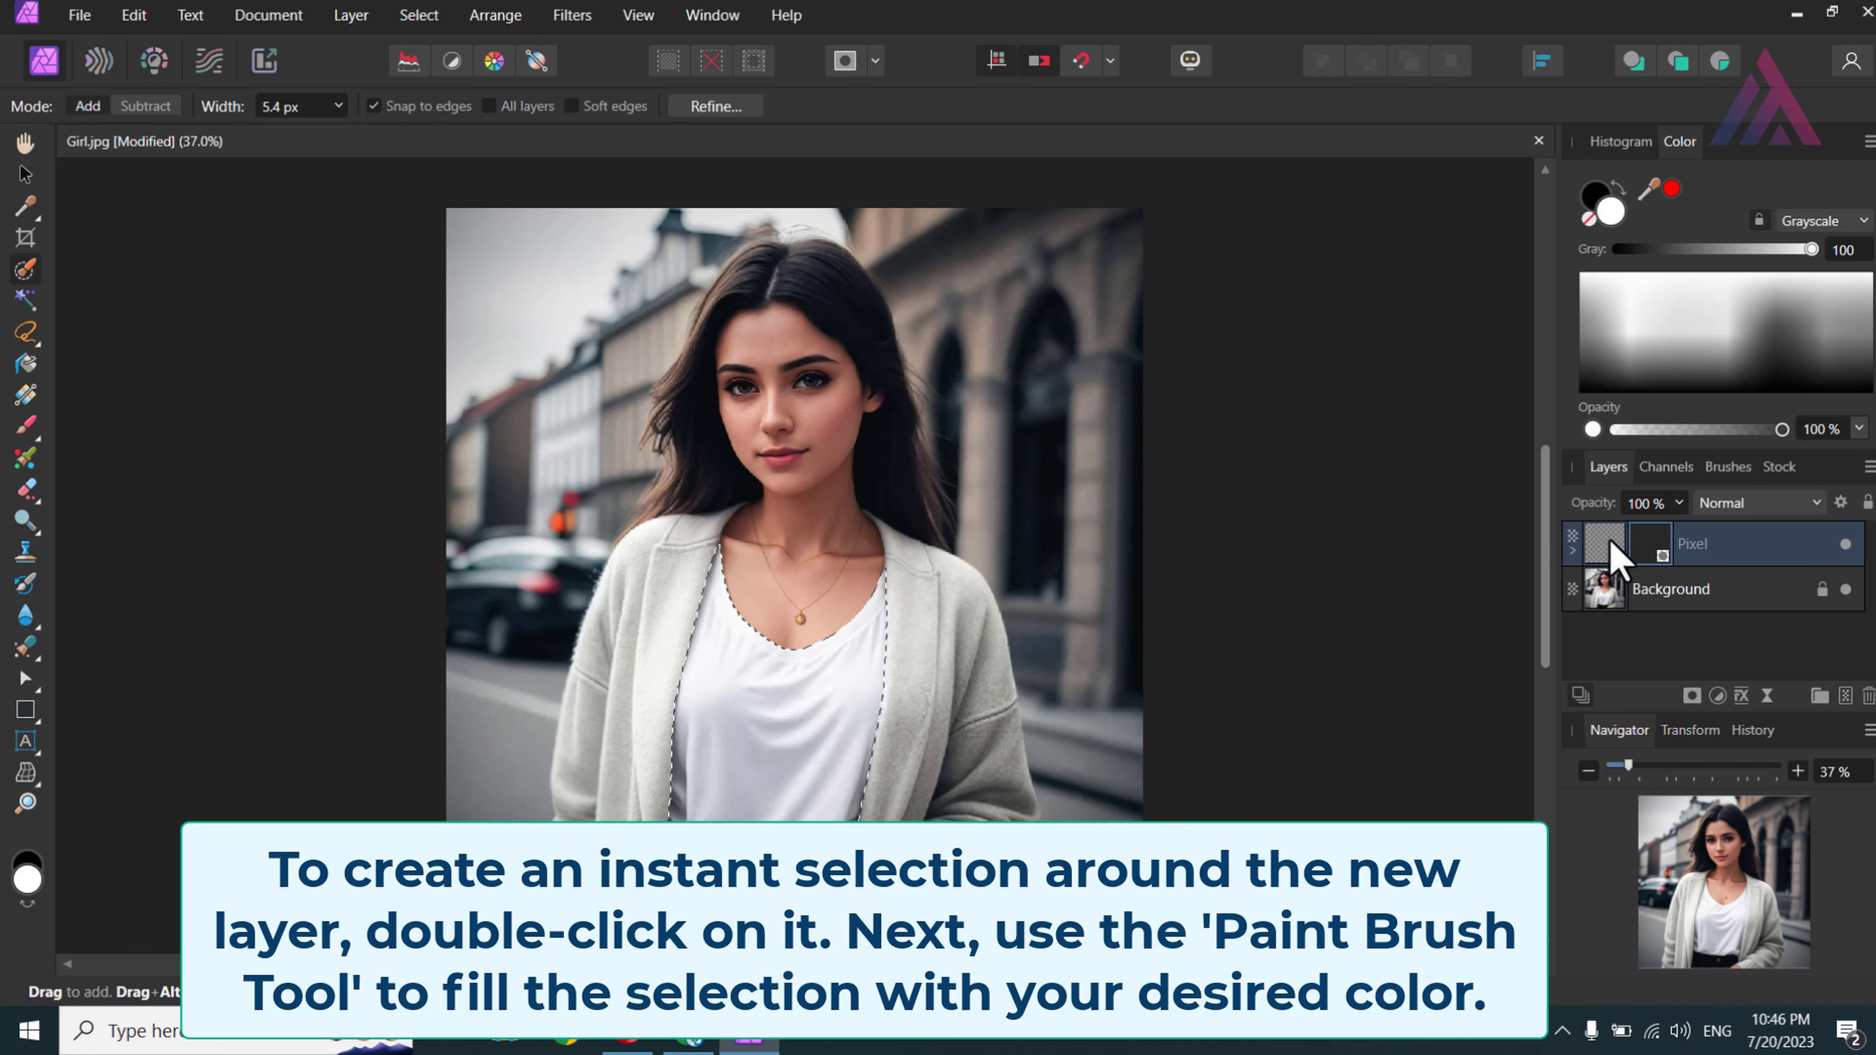
scroll(705, 866, "up", 2)
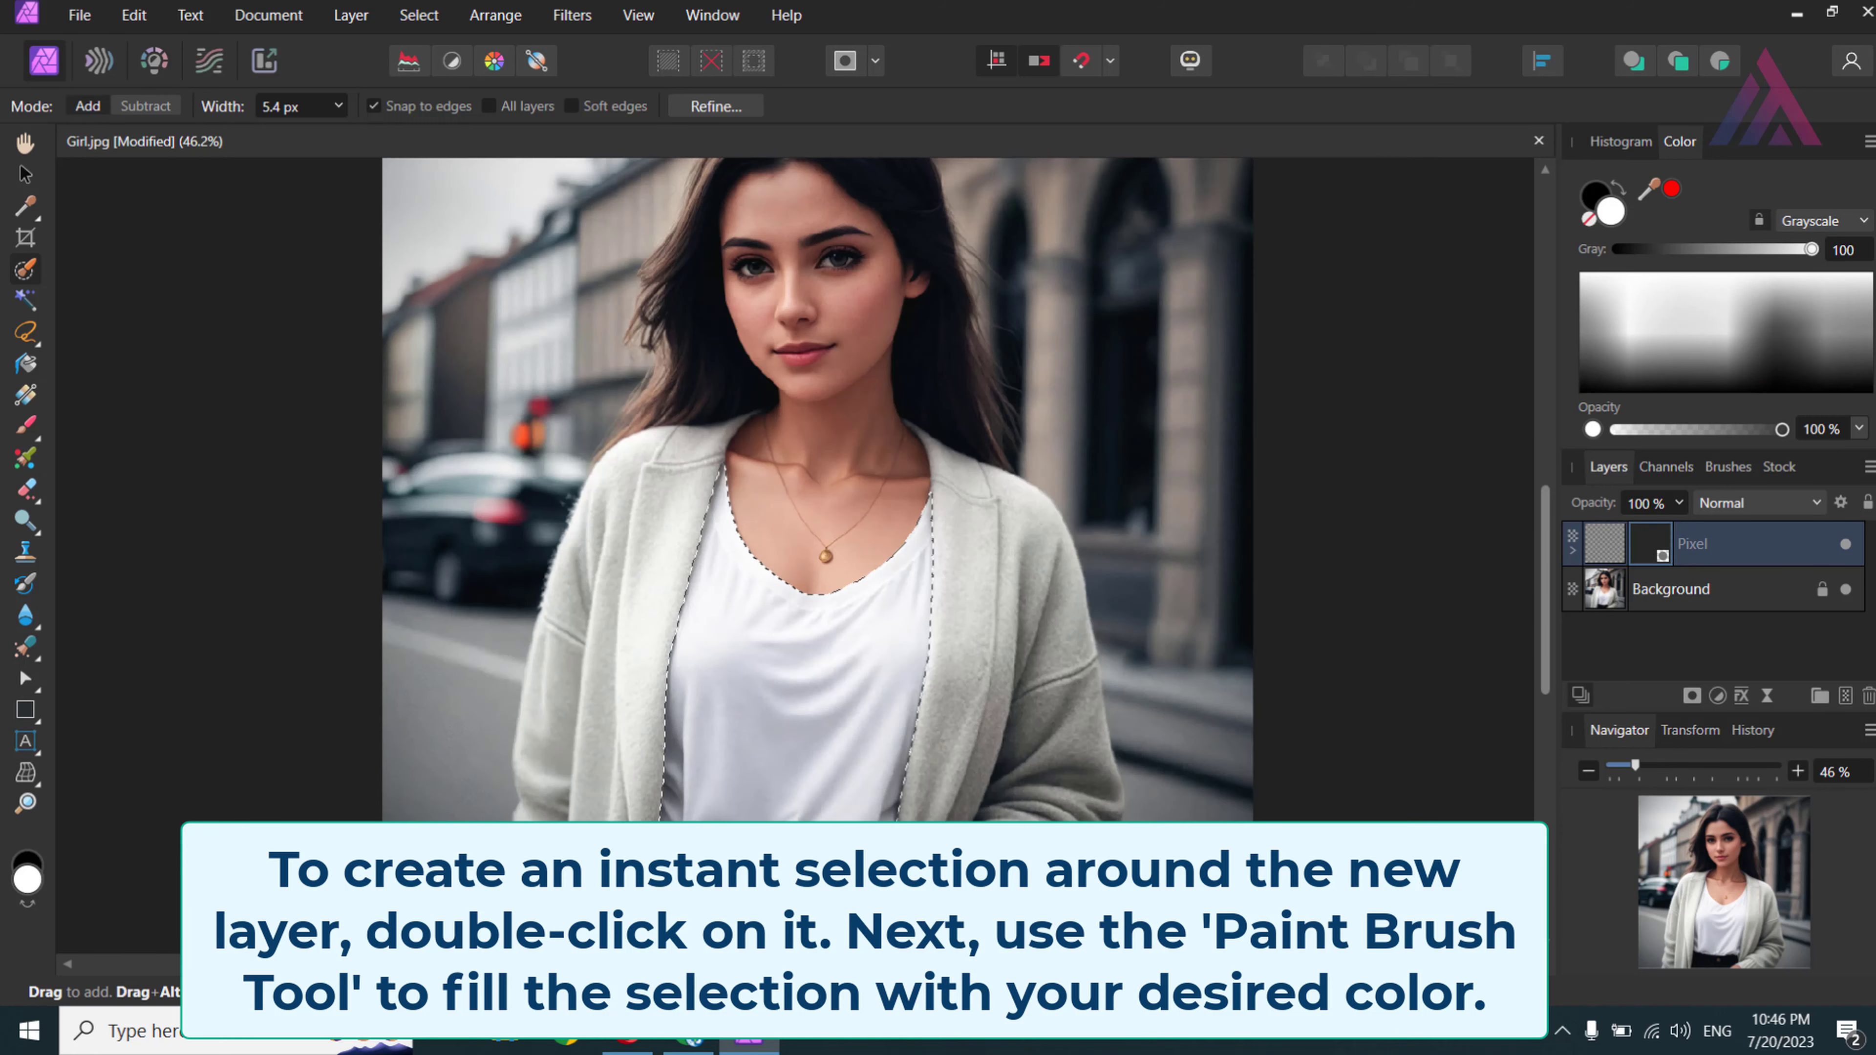
scroll(706, 867, "up", 2)
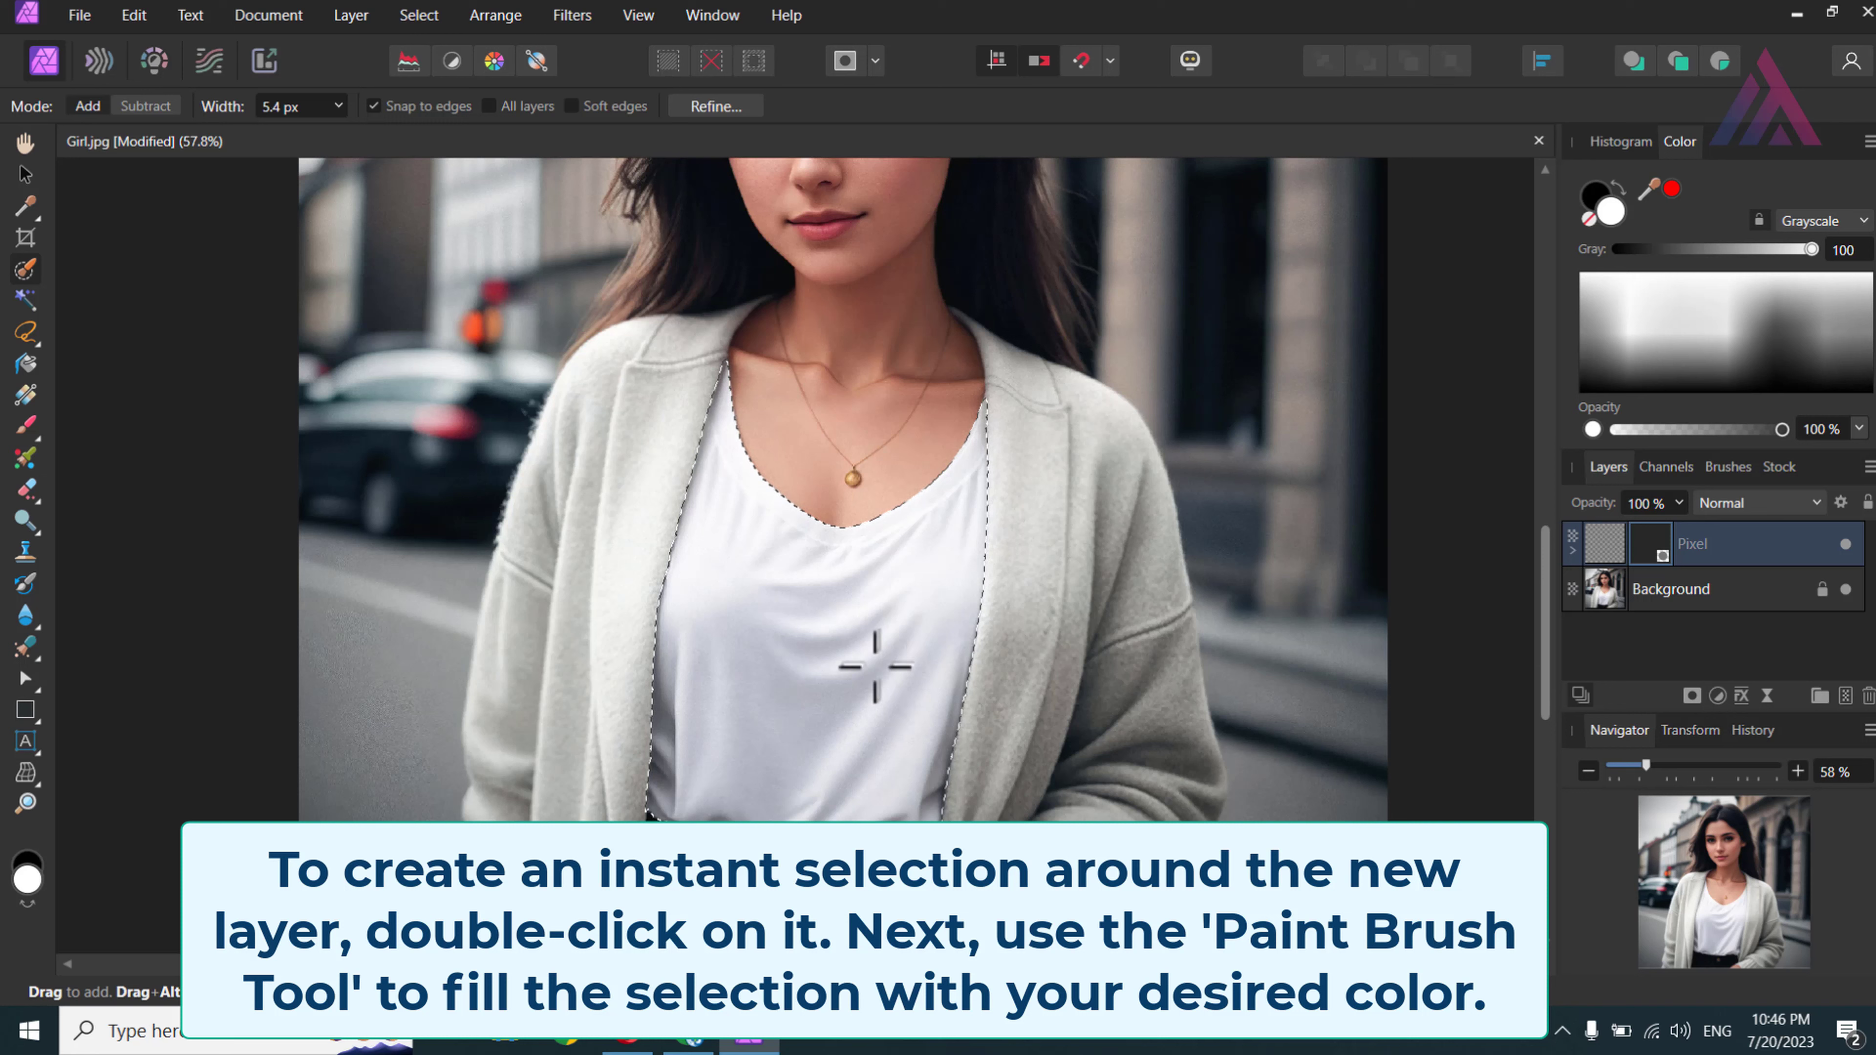
left_click(26, 429)
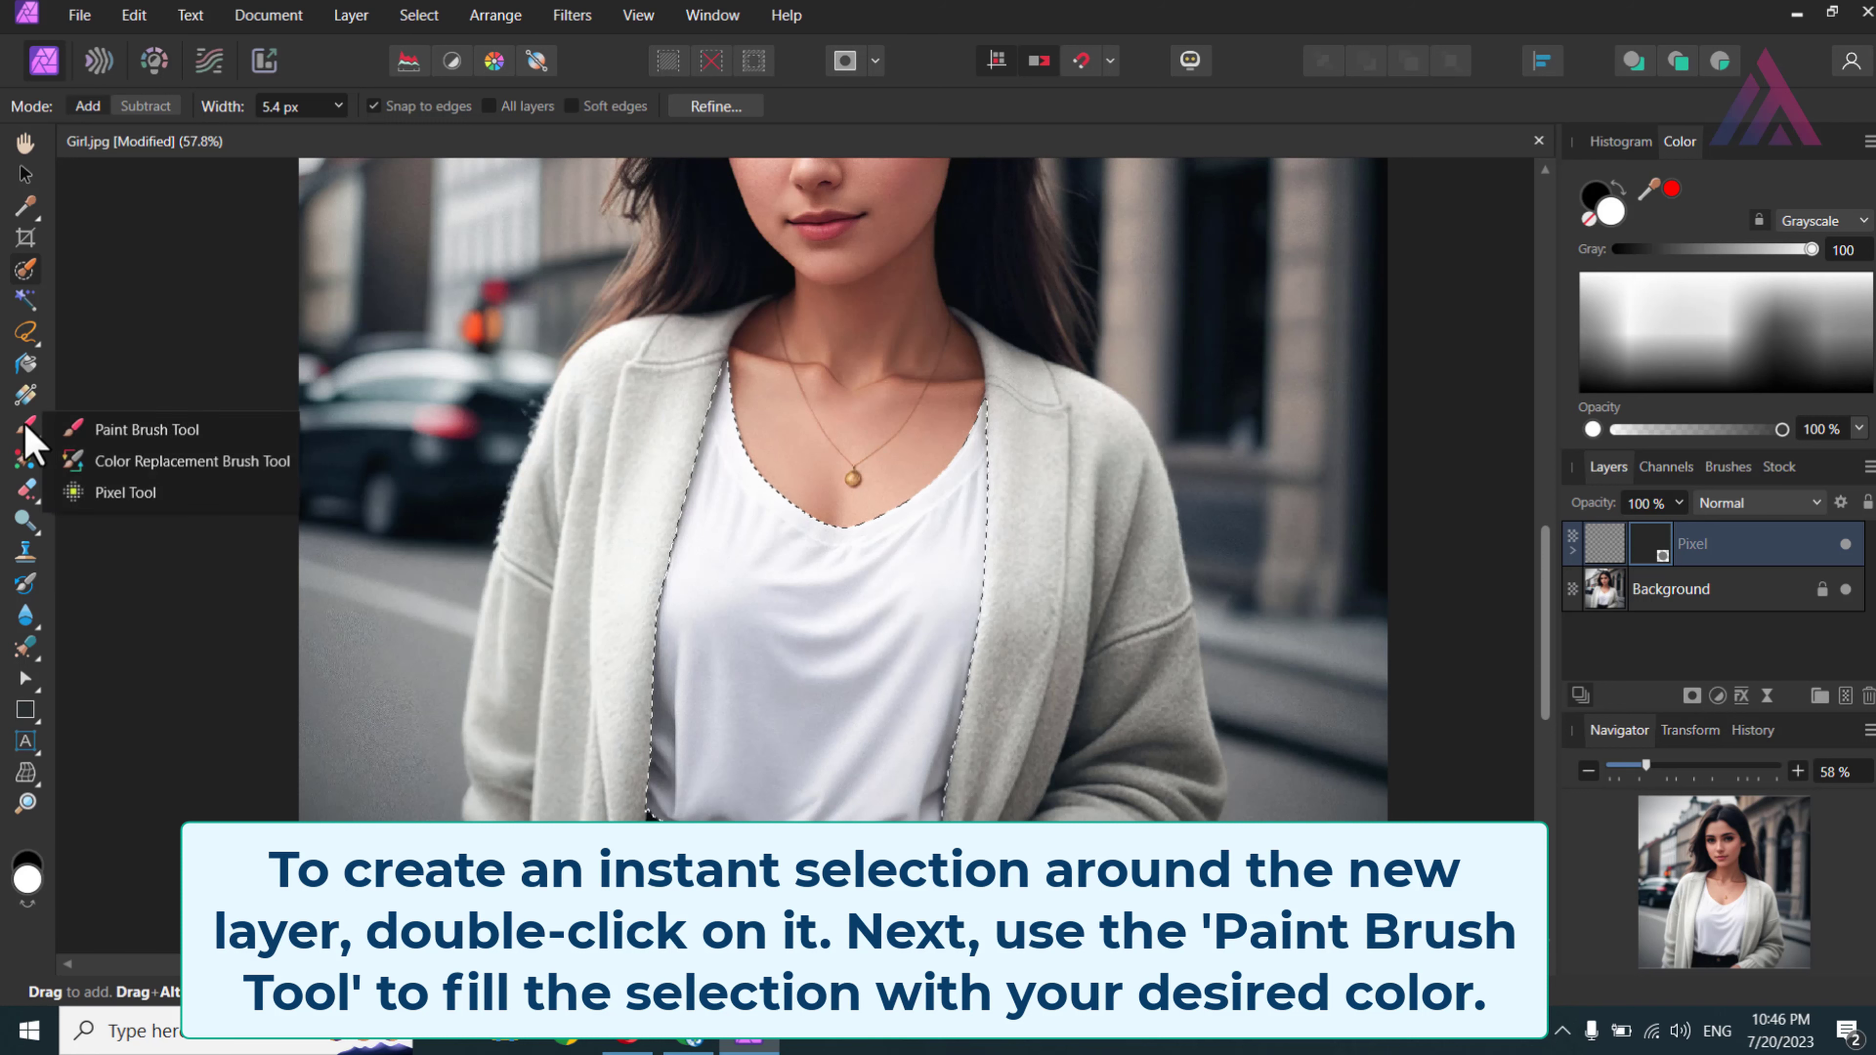
Paint the shirt selection solid blue (C86 M40 Y0 K0) with the Paint Brush, undoing a stray stroke
left_click(161, 433)
key("x")
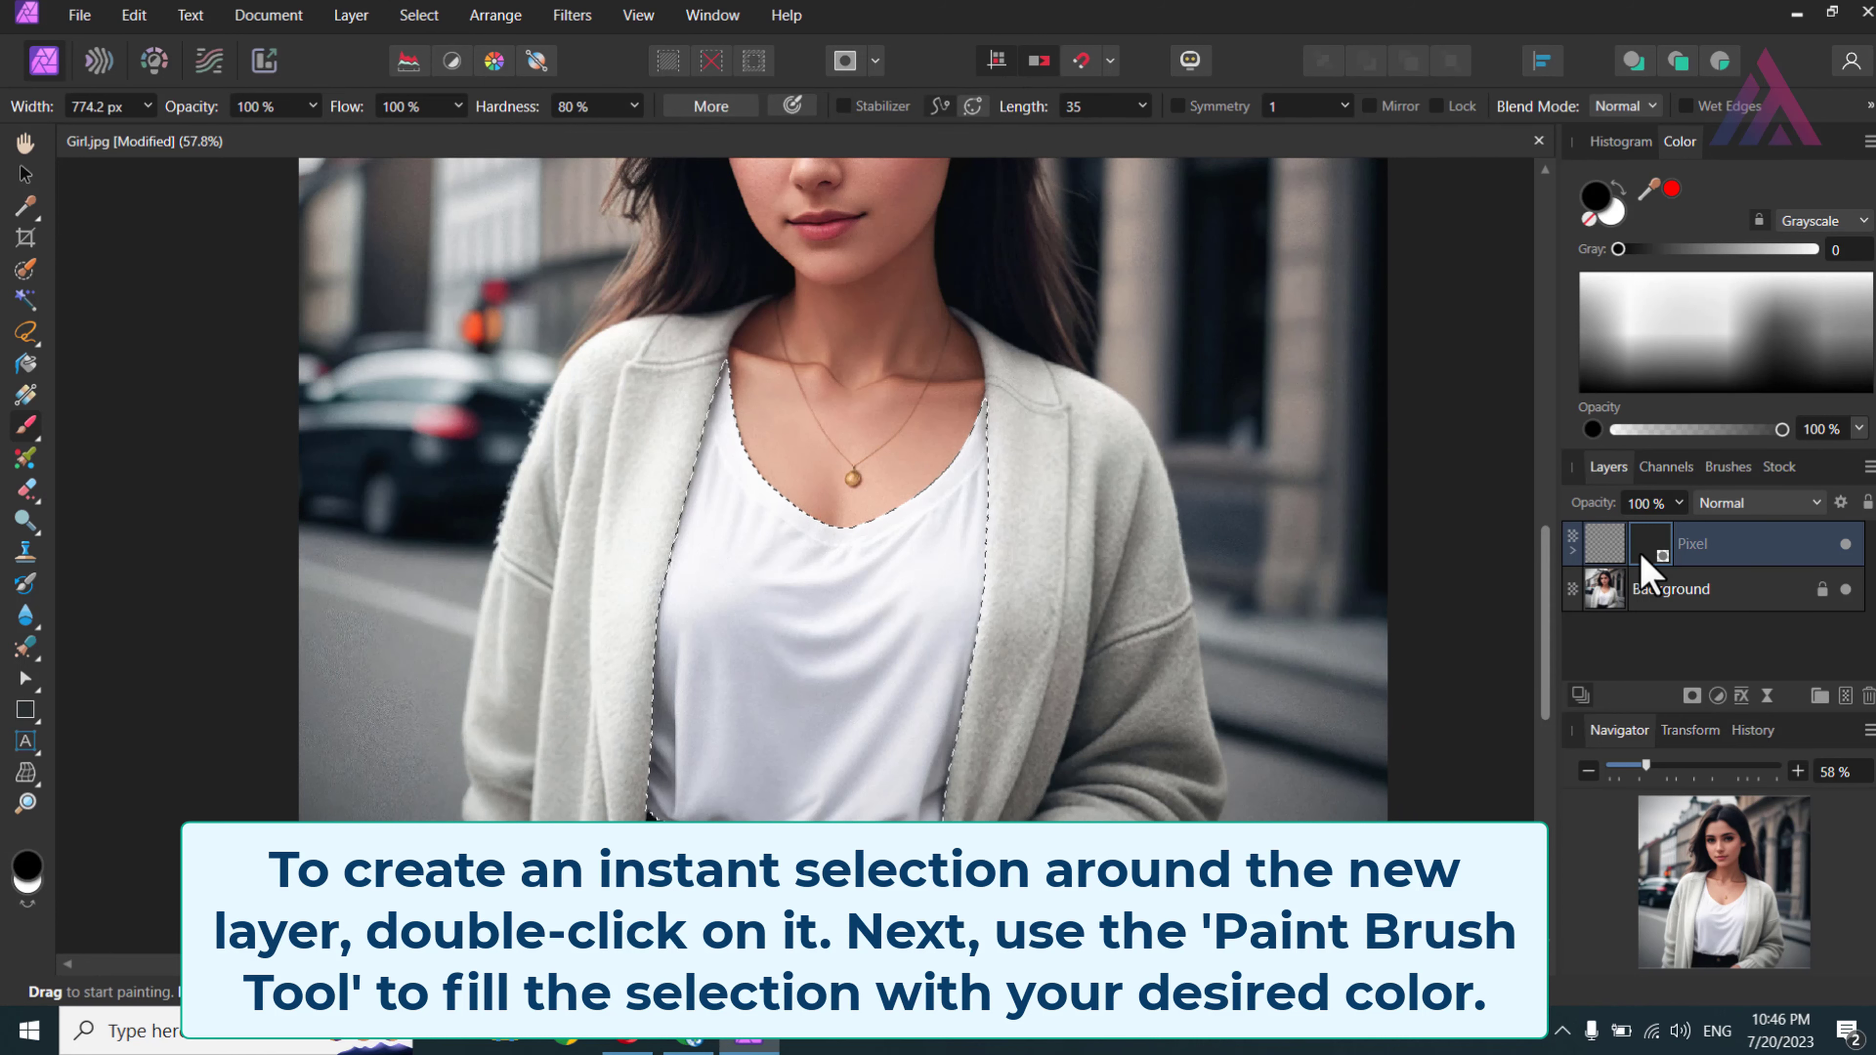
left_click_drag(850, 561, 733, 680)
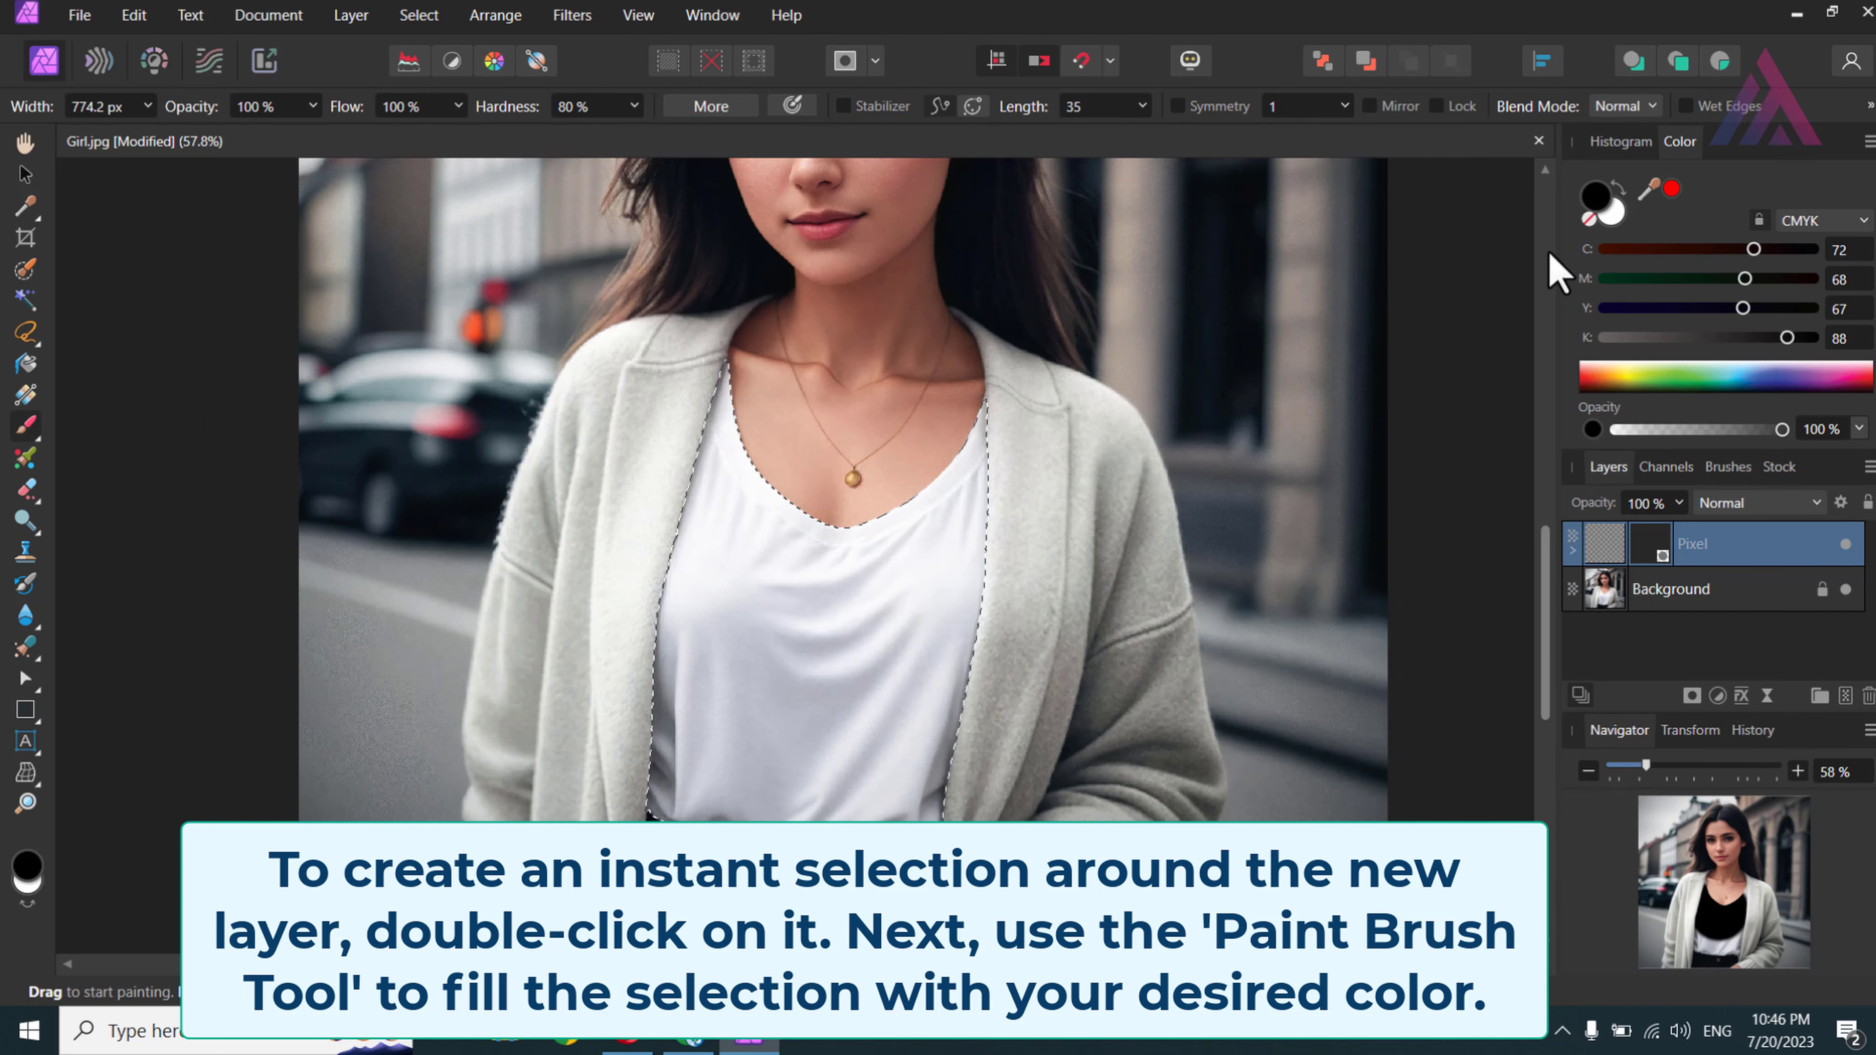
left_click(1618, 215)
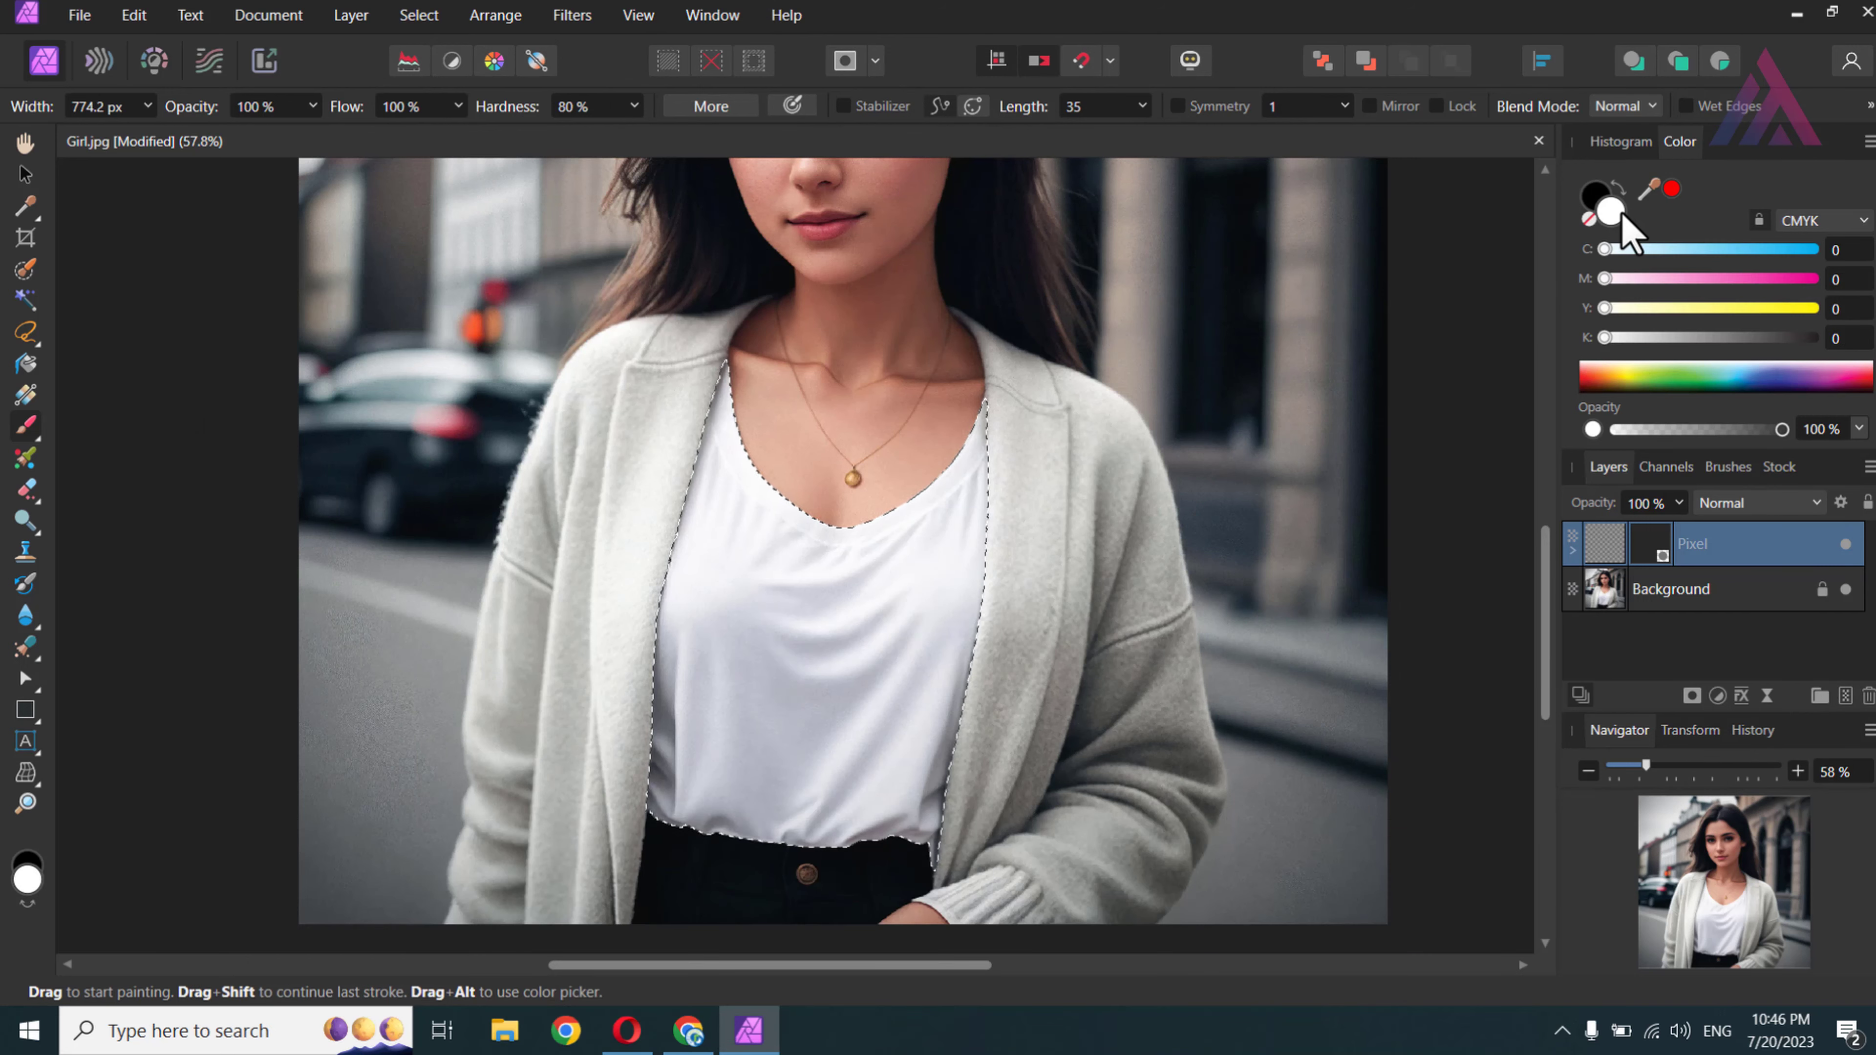
left_click_drag(1743, 250, 1782, 250)
left_click_drag(813, 591, 798, 643)
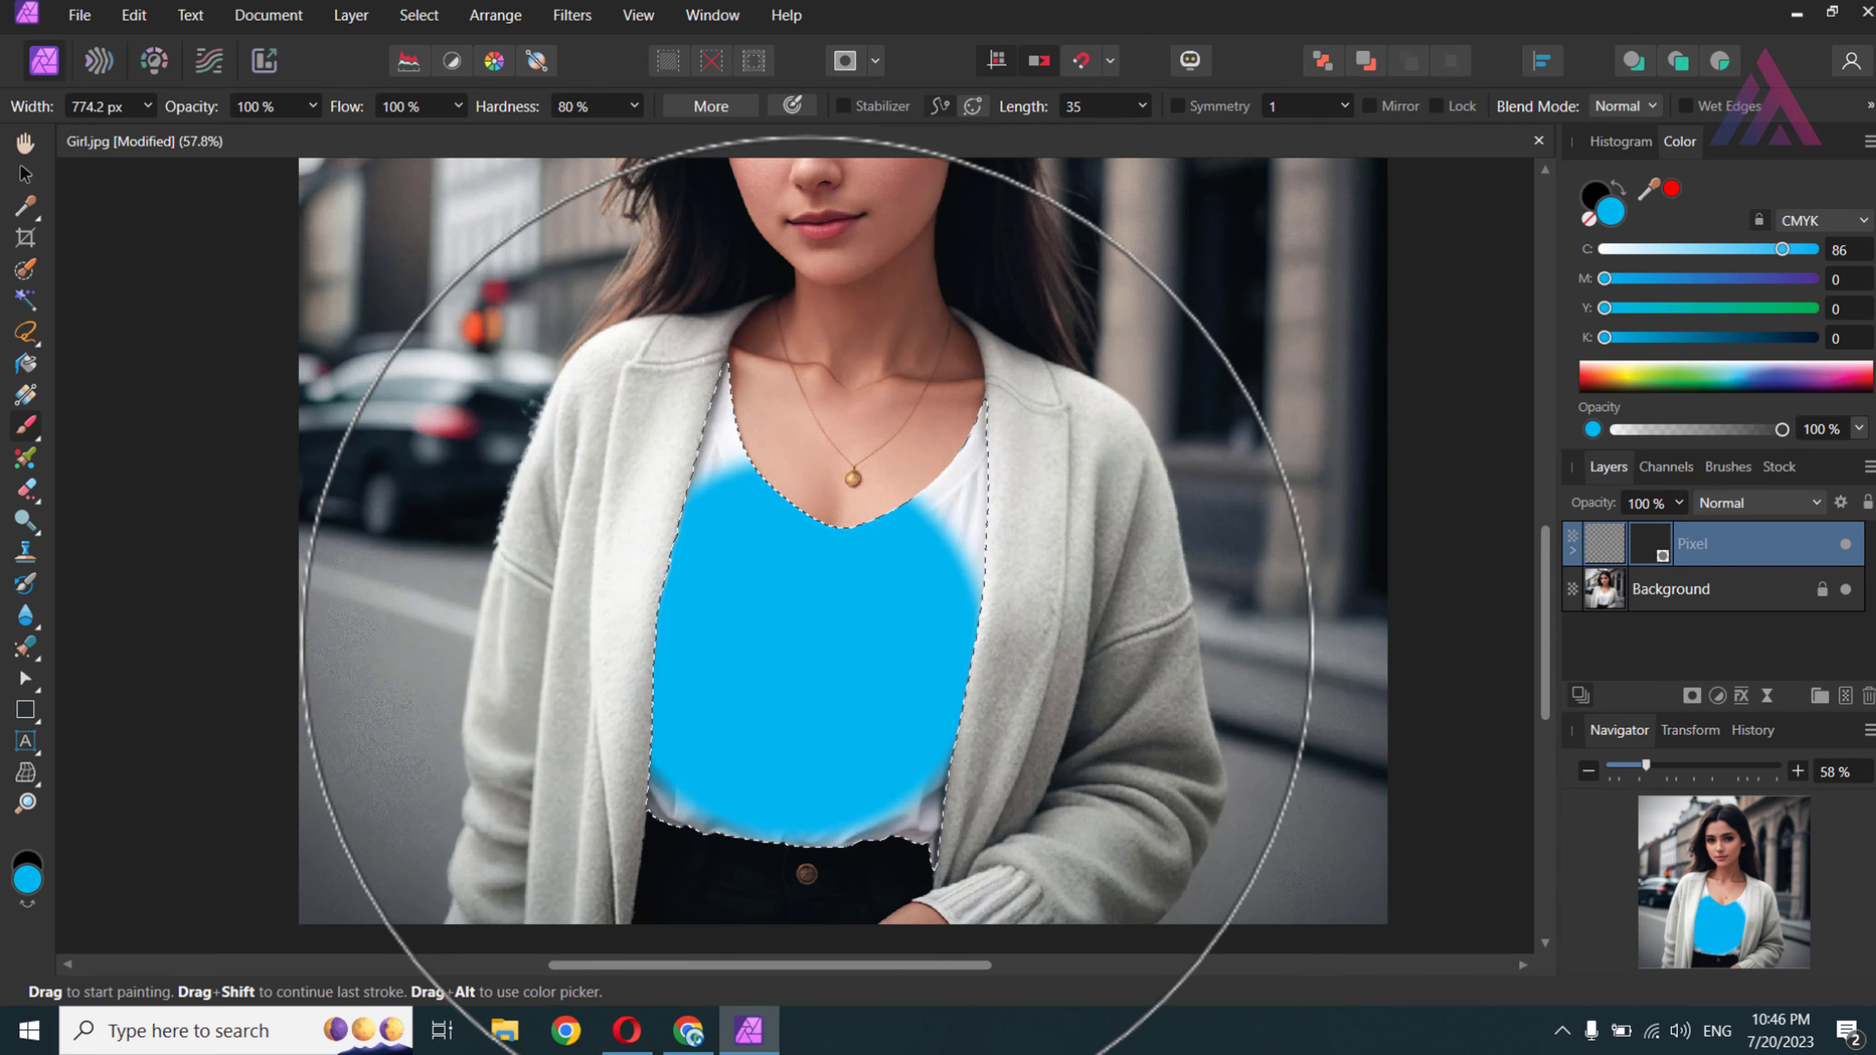
key("ctrl+z")
left_click_drag(1724, 279, 1687, 279)
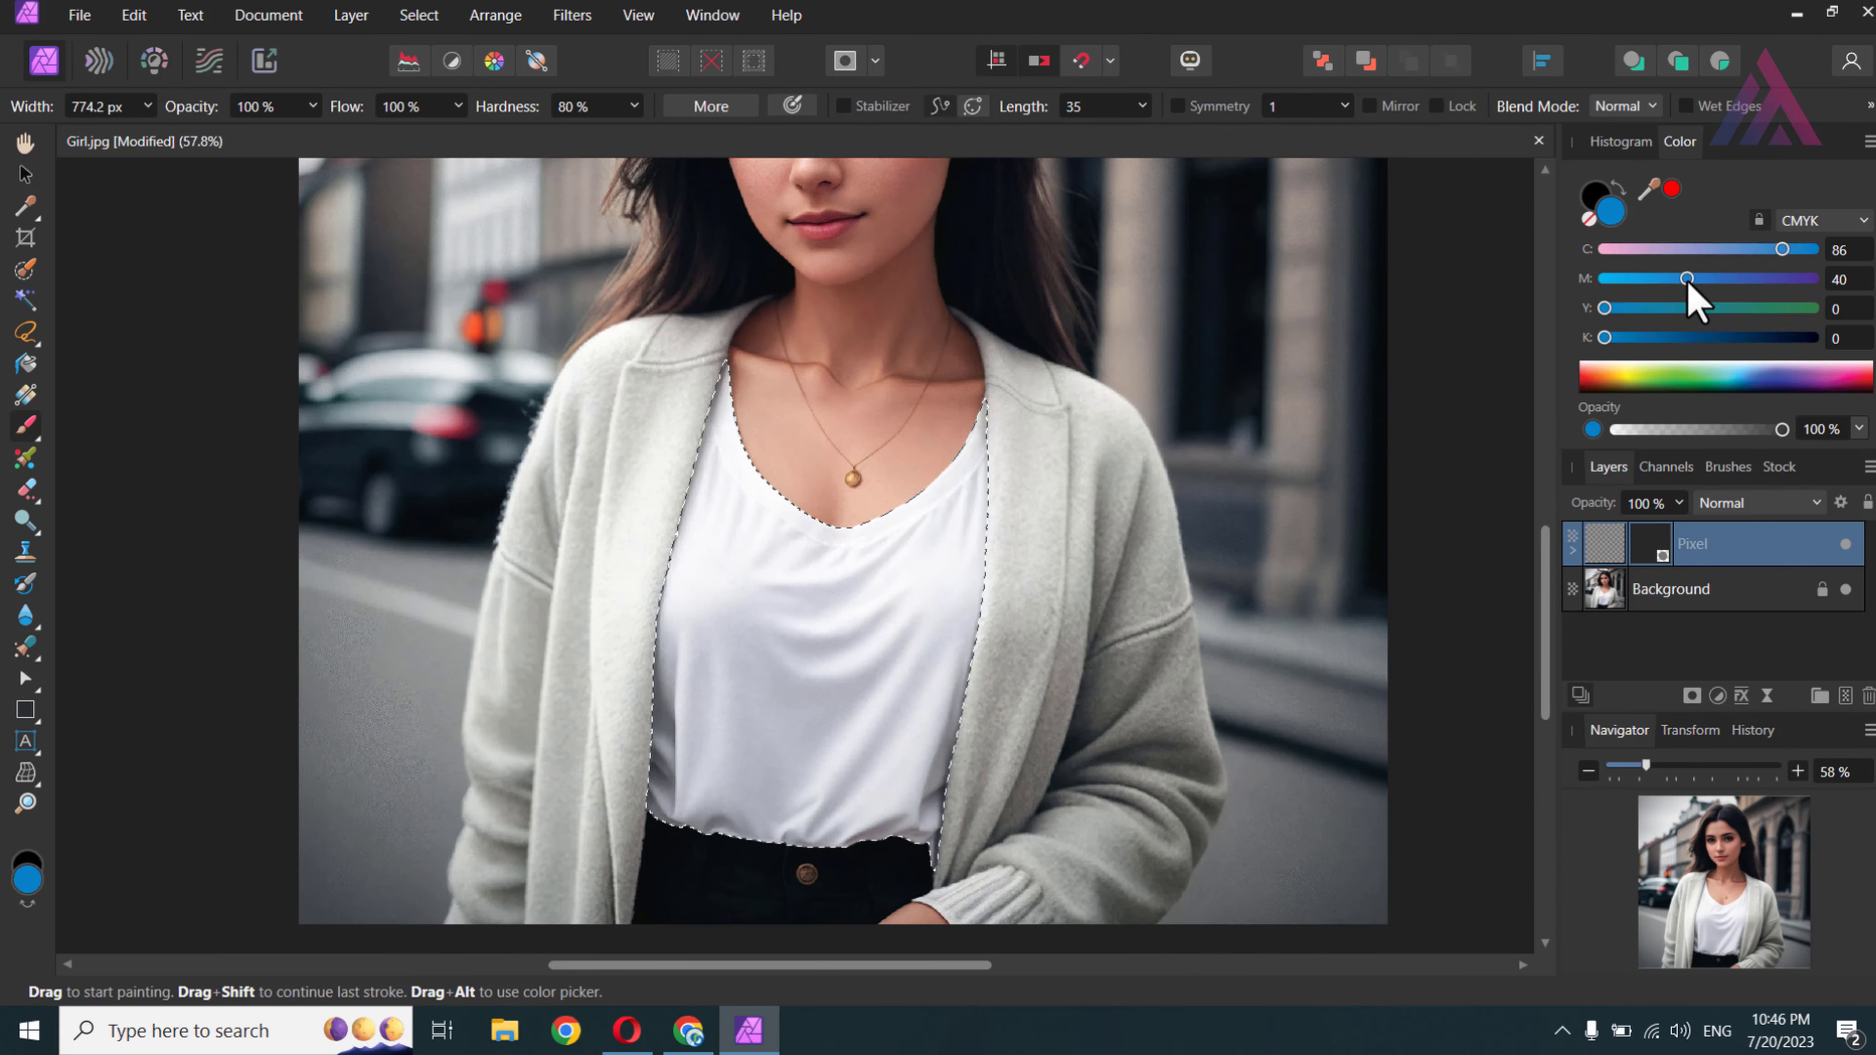
mouse_move(1026, 545)
left_mouse_down()
mouse_move(771, 473)
mouse_move(651, 578)
left_mouse_up()
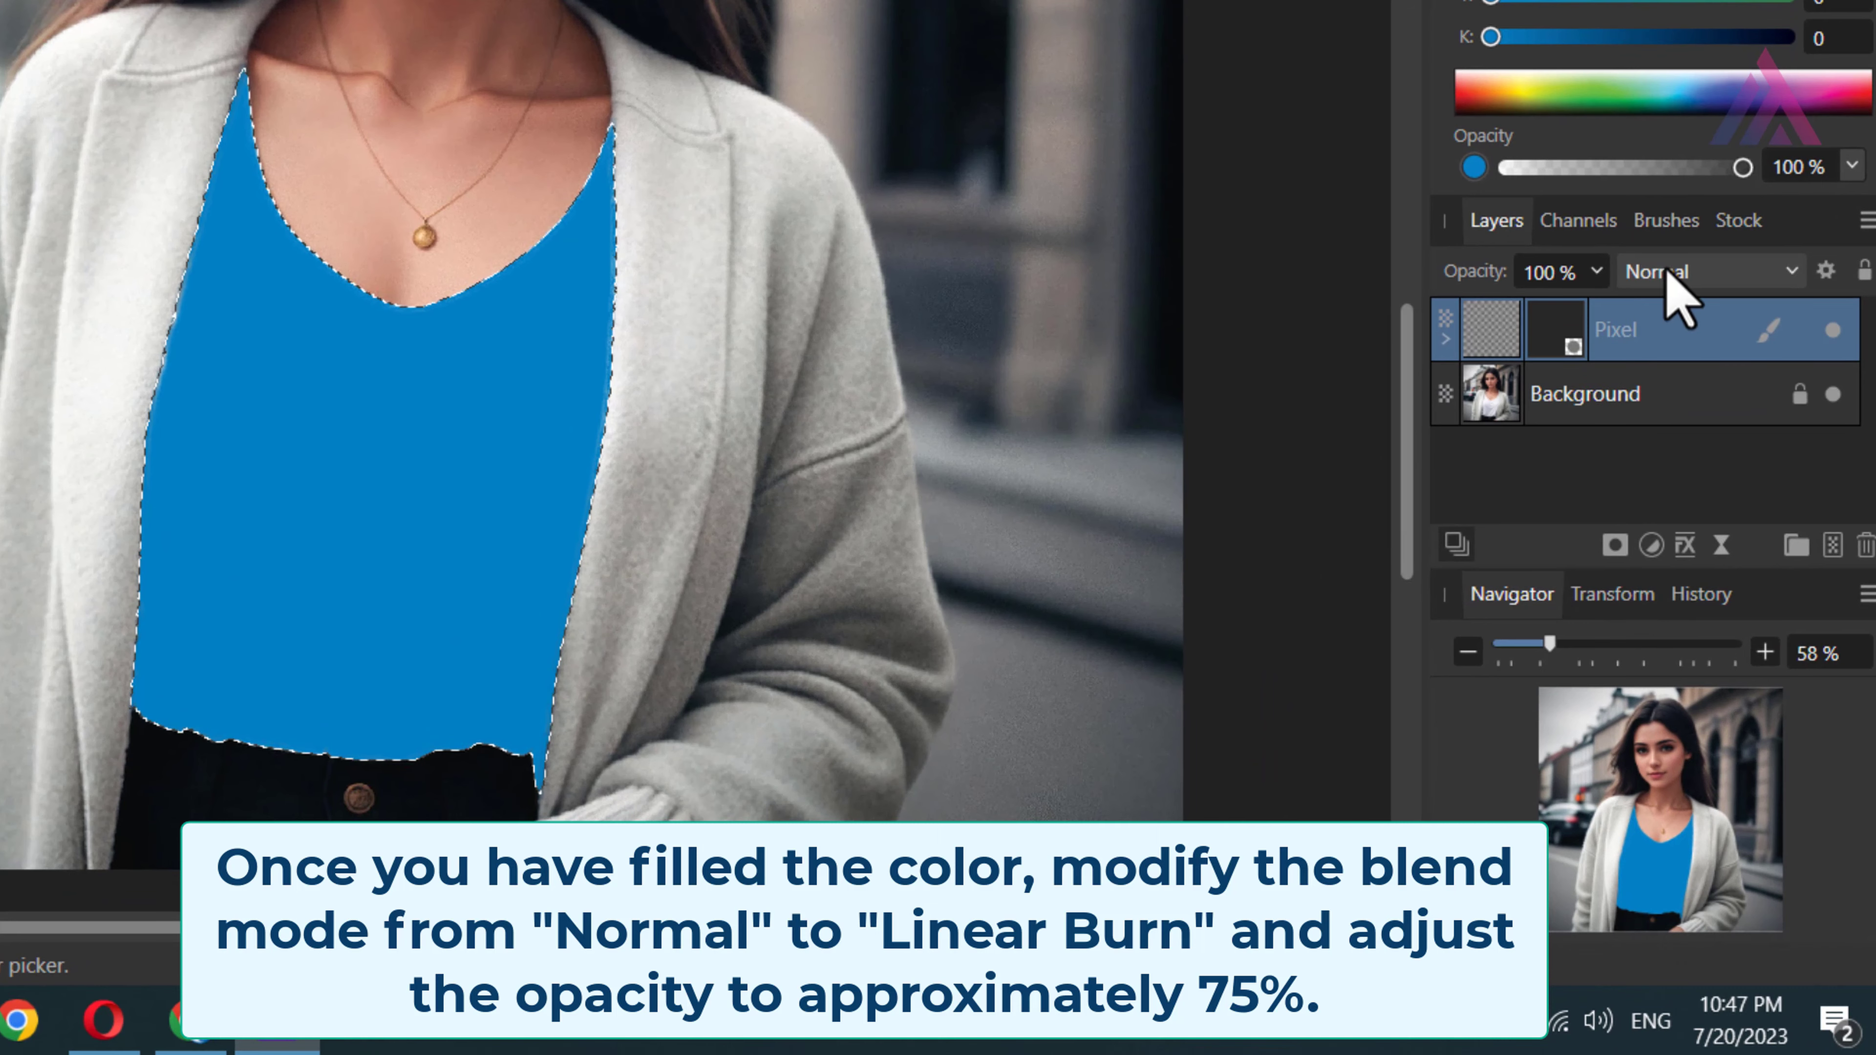
Set the blue shirt layer to Linear Burn blend mode at 75% opacity
left_click(1752, 503)
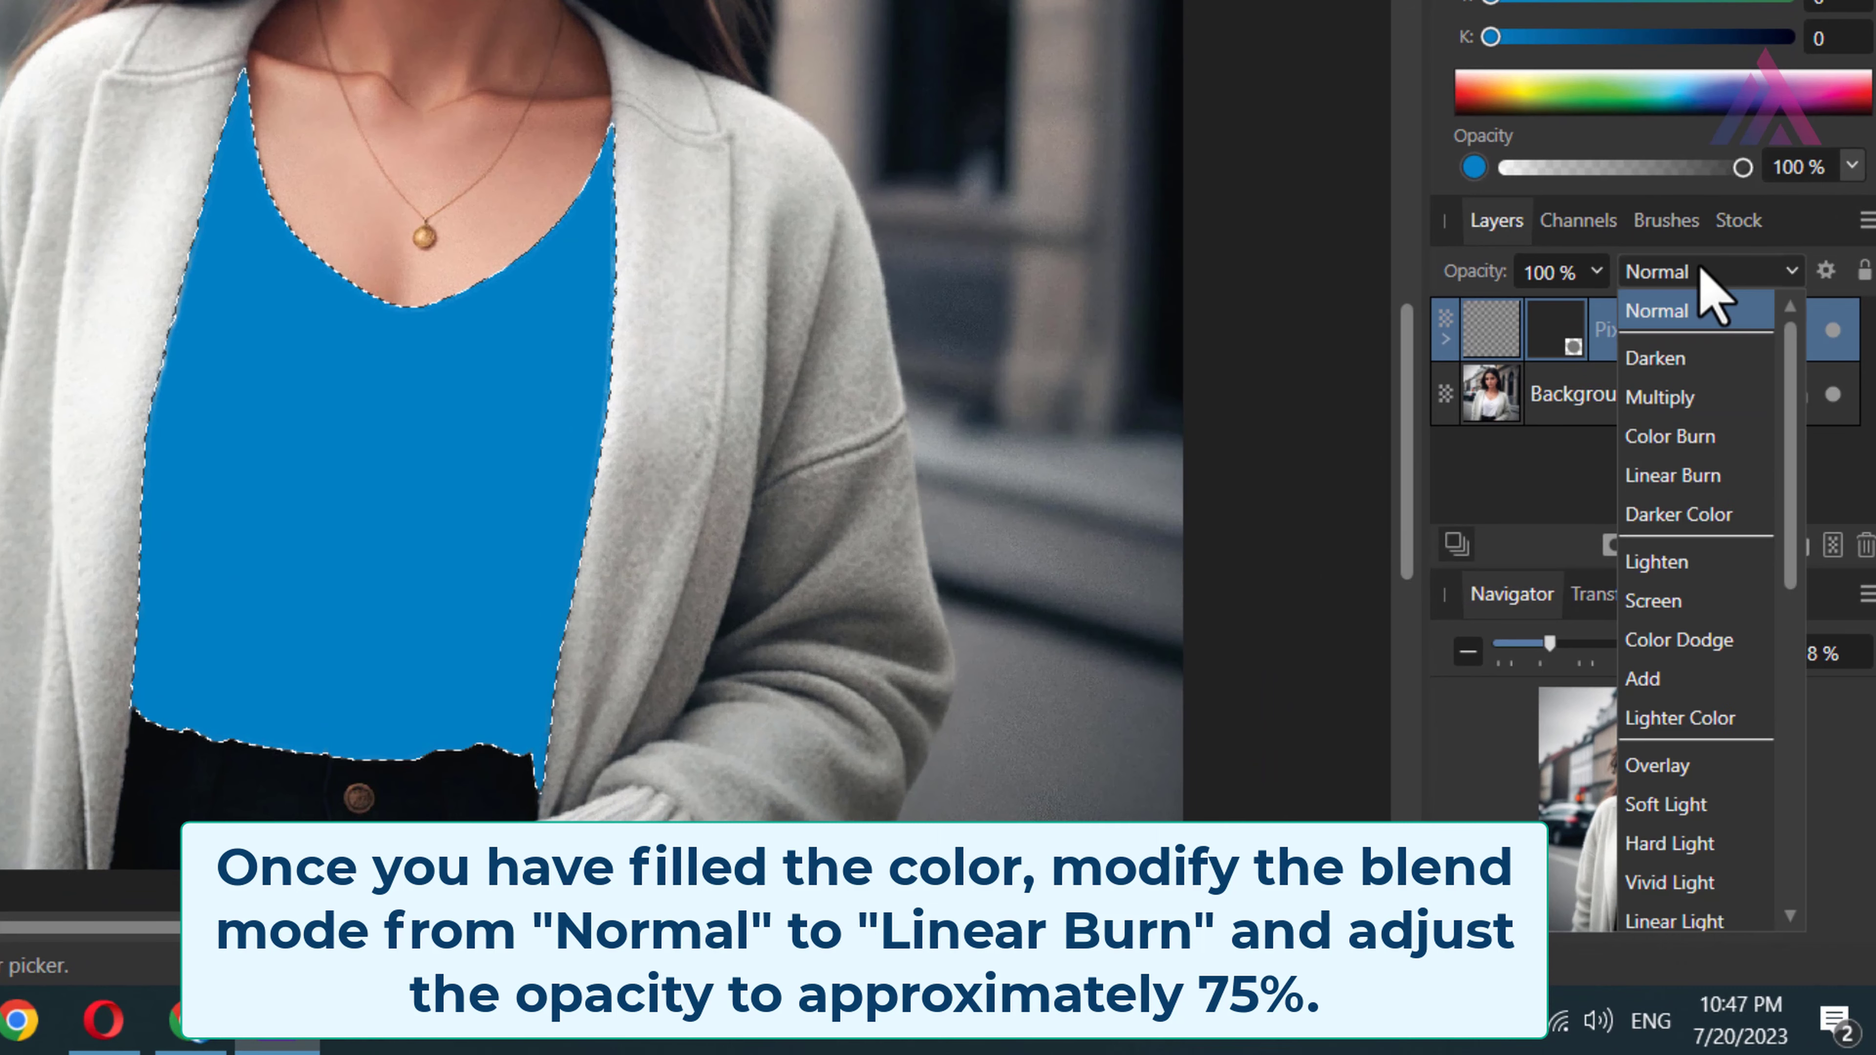
left_click(1691, 492)
left_click(1592, 280)
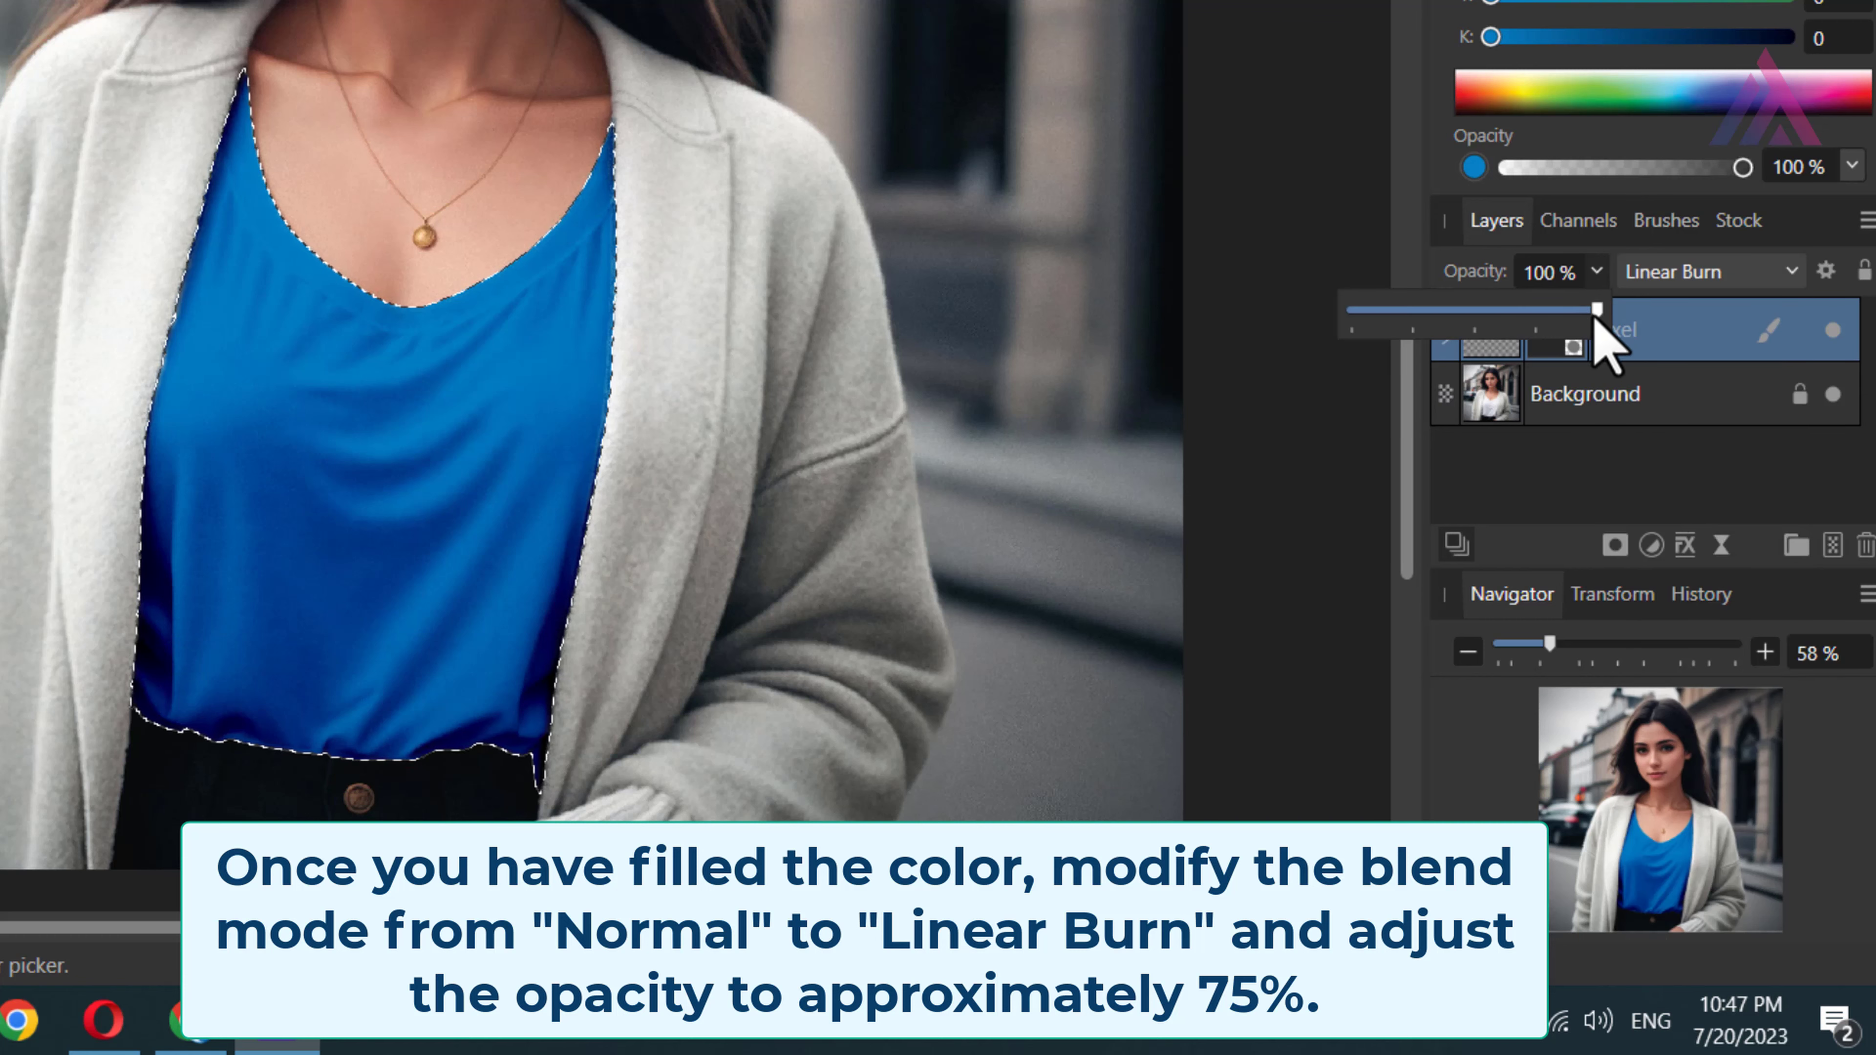
mouse_move(1546, 310)
left_mouse_down()
mouse_move(1514, 311)
mouse_move(1546, 351)
left_mouse_up()
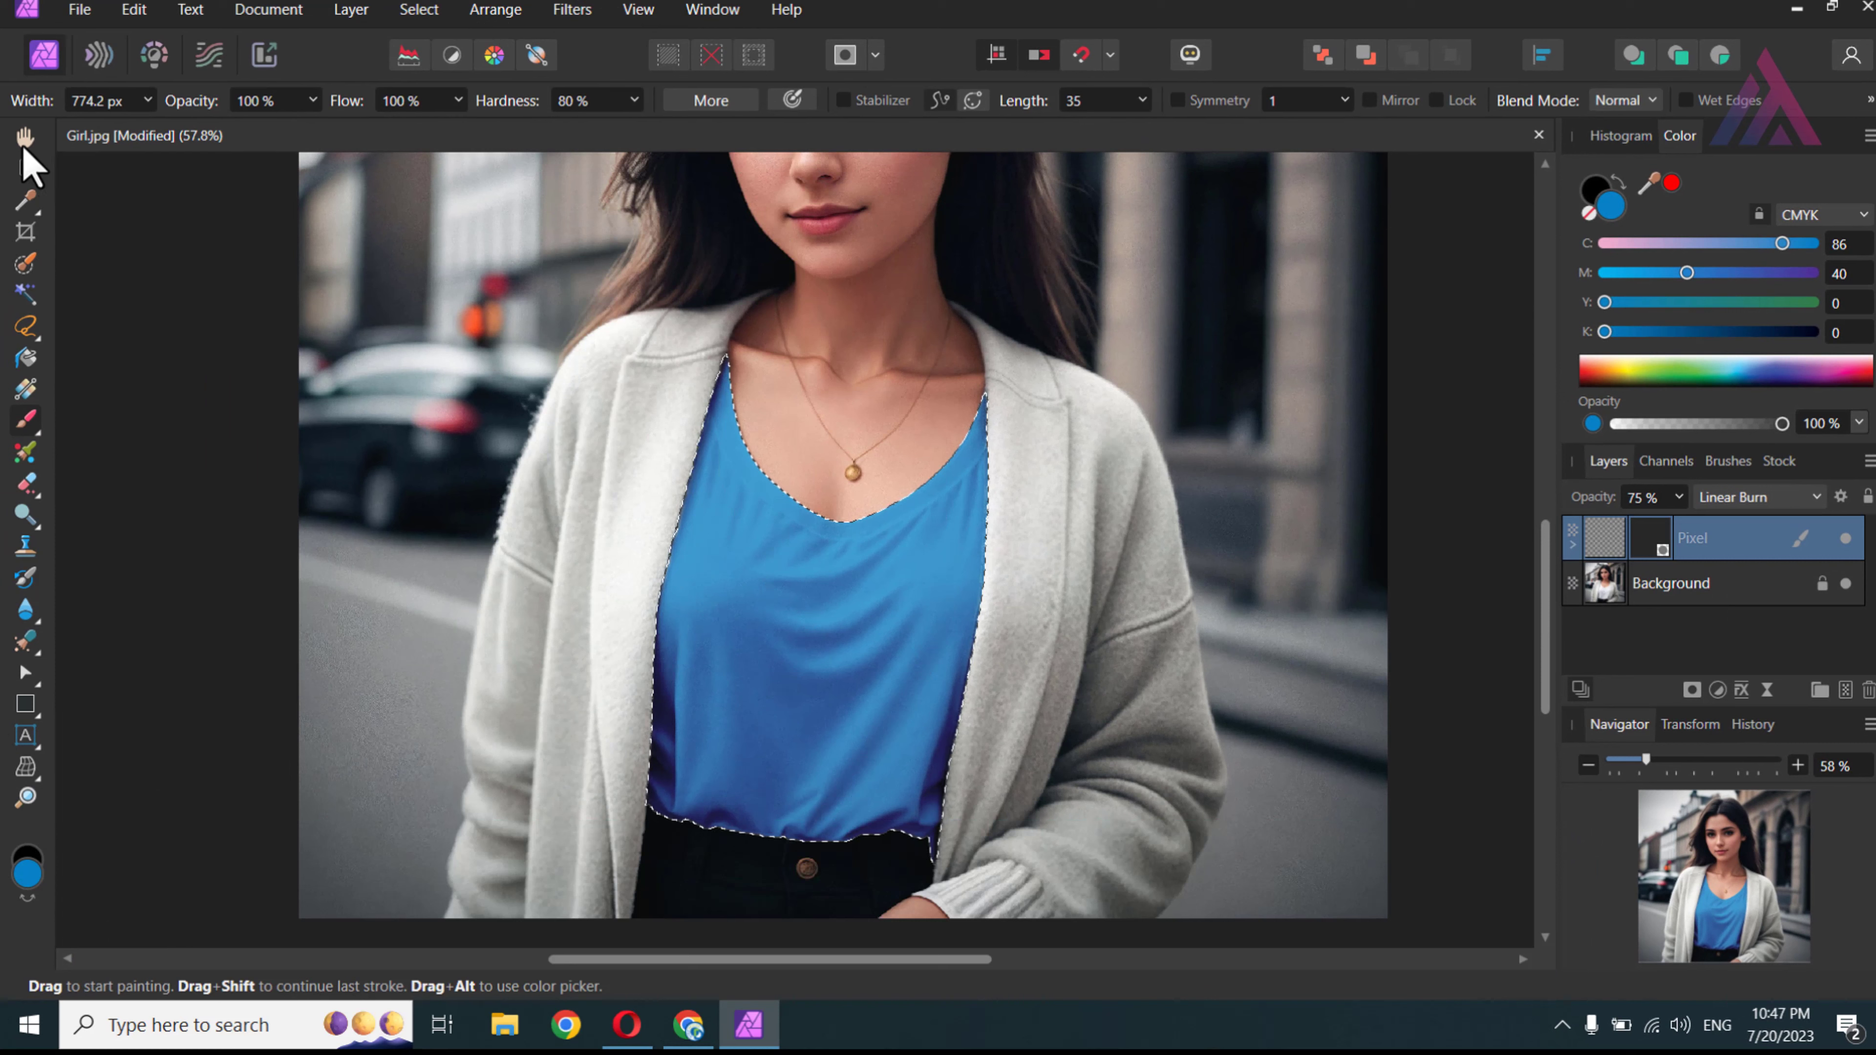
Deselect with the Move Tool and zoom in to inspect the recoloured blue shirt
left_click(26, 170)
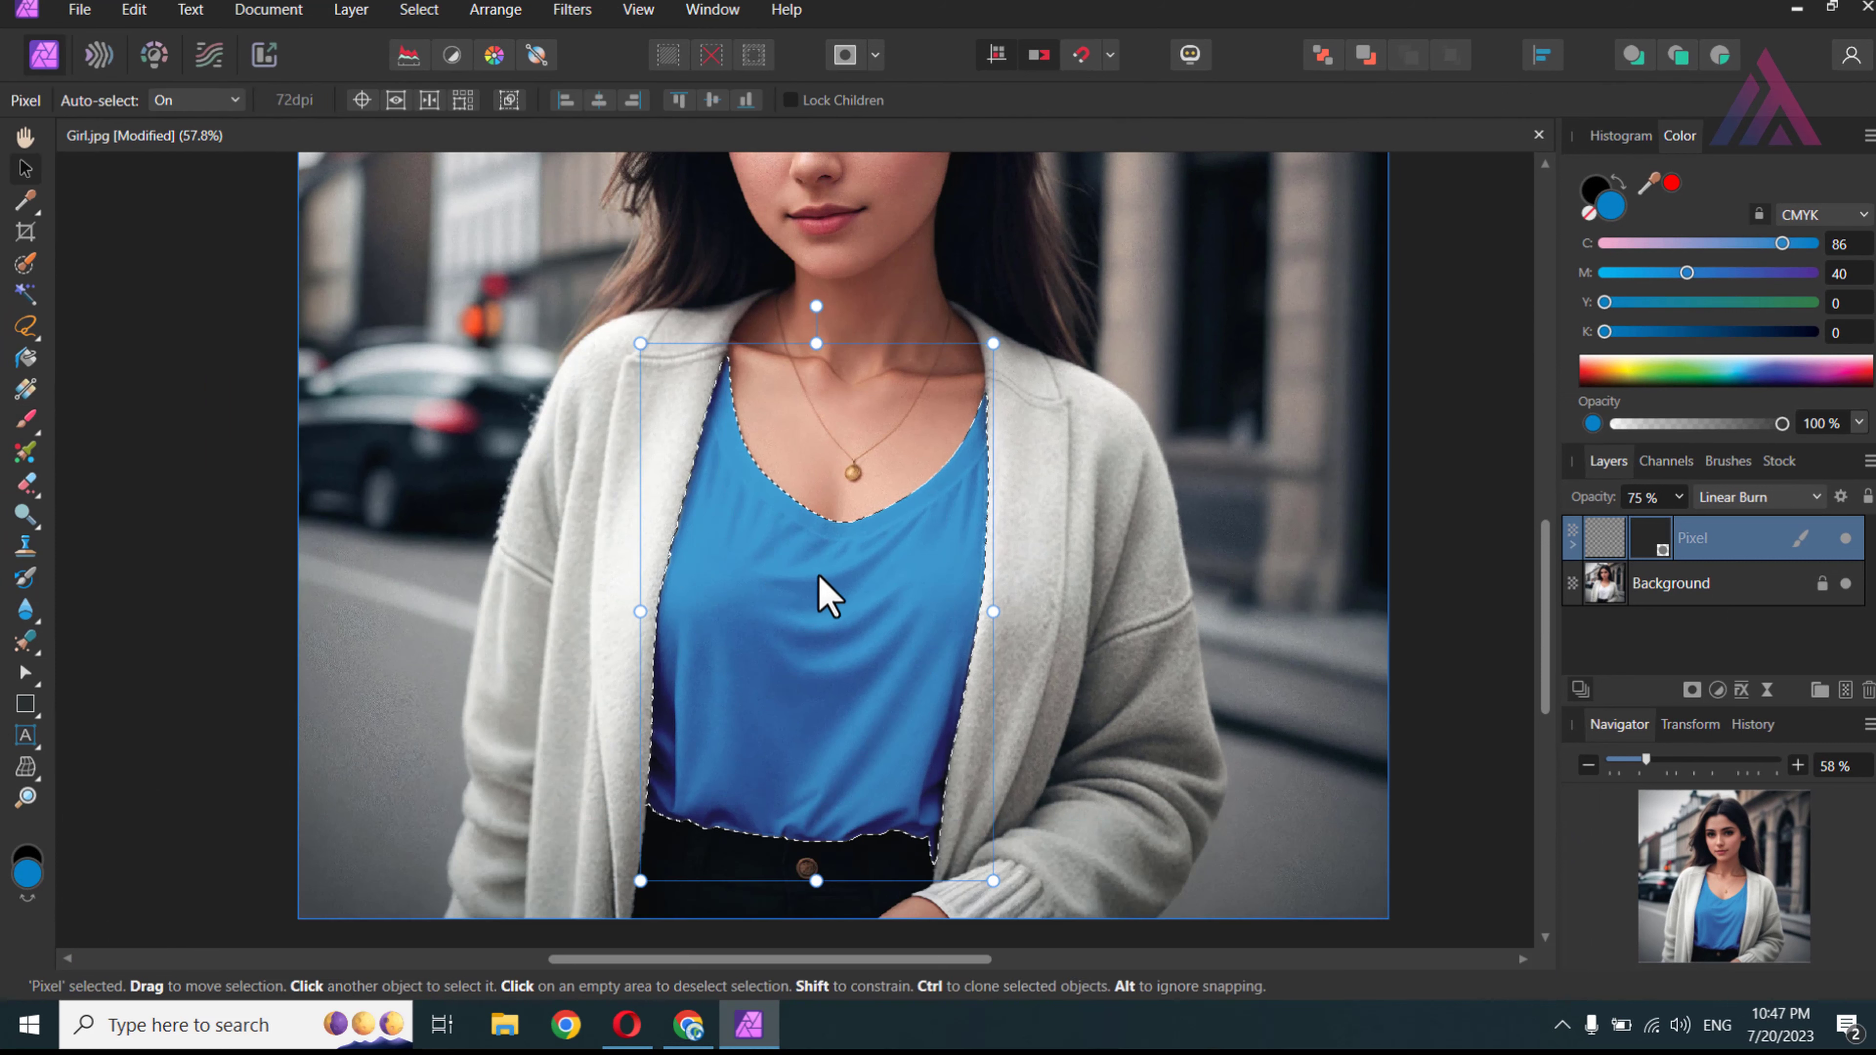
left_click(1452, 645)
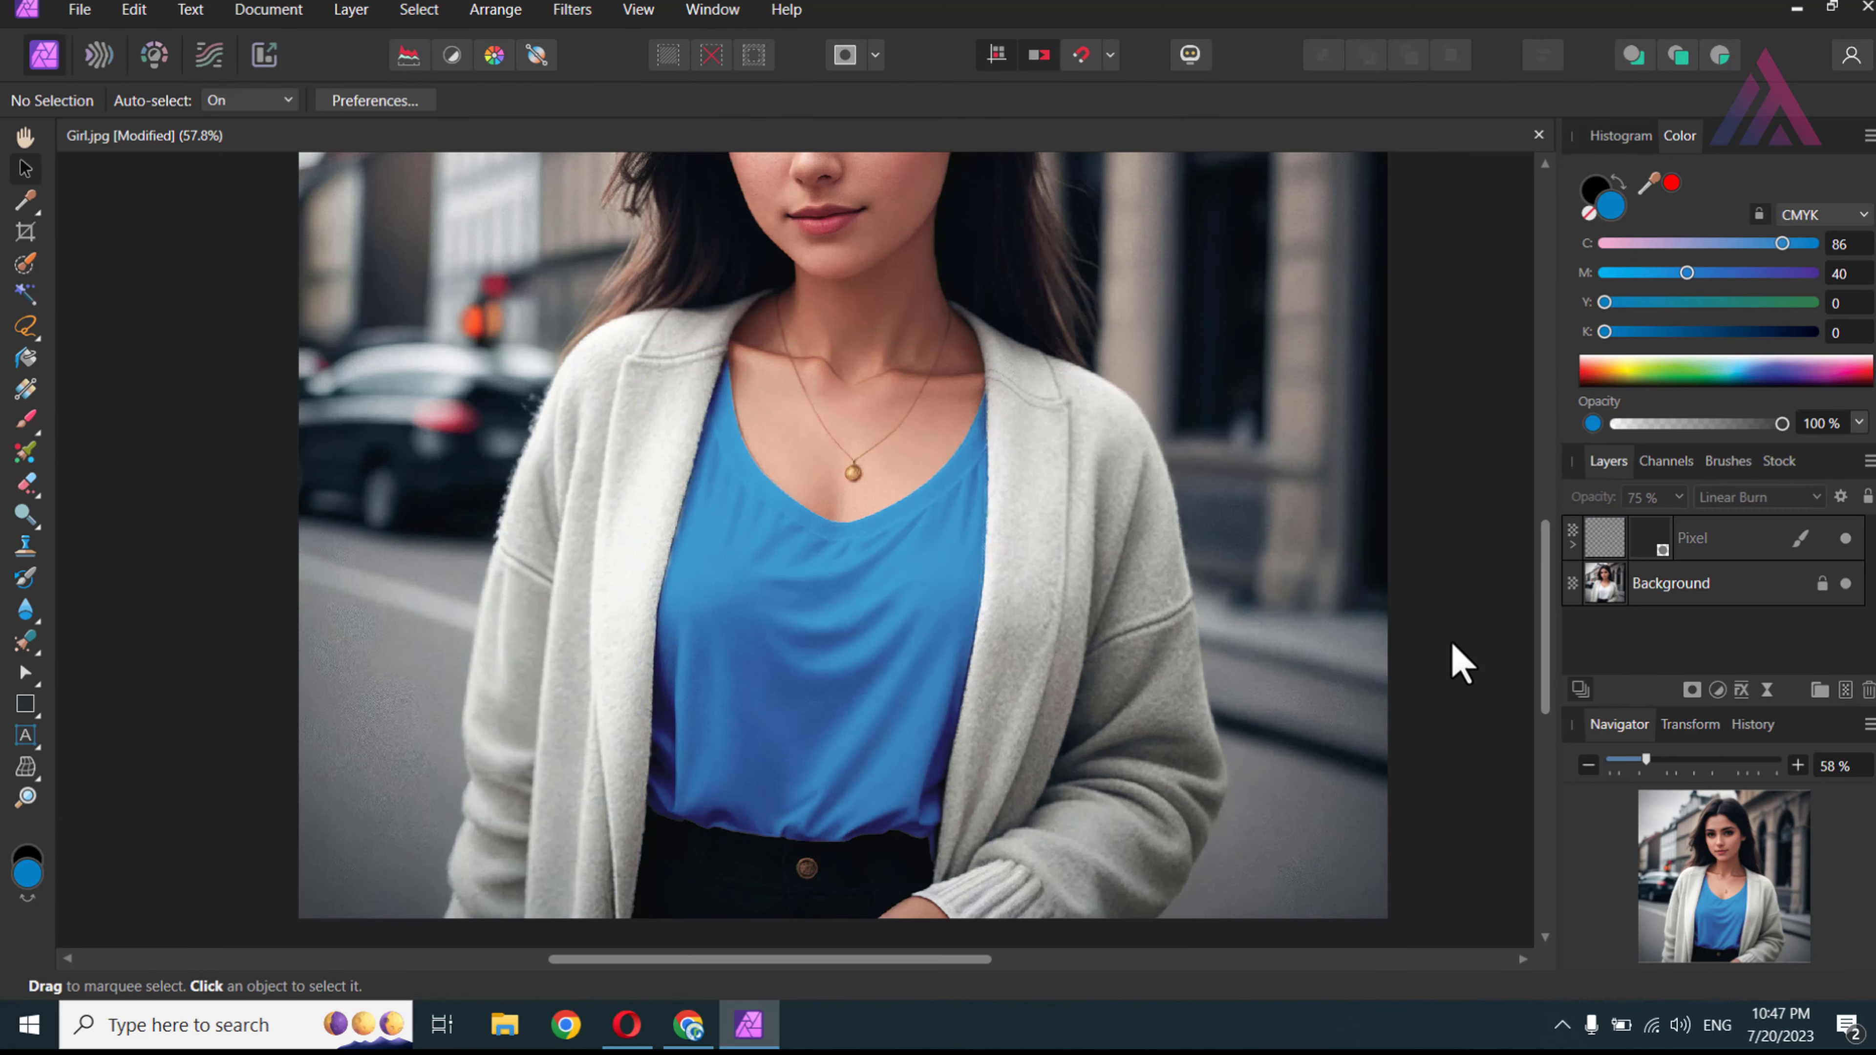
scroll(836, 620, "down", 2)
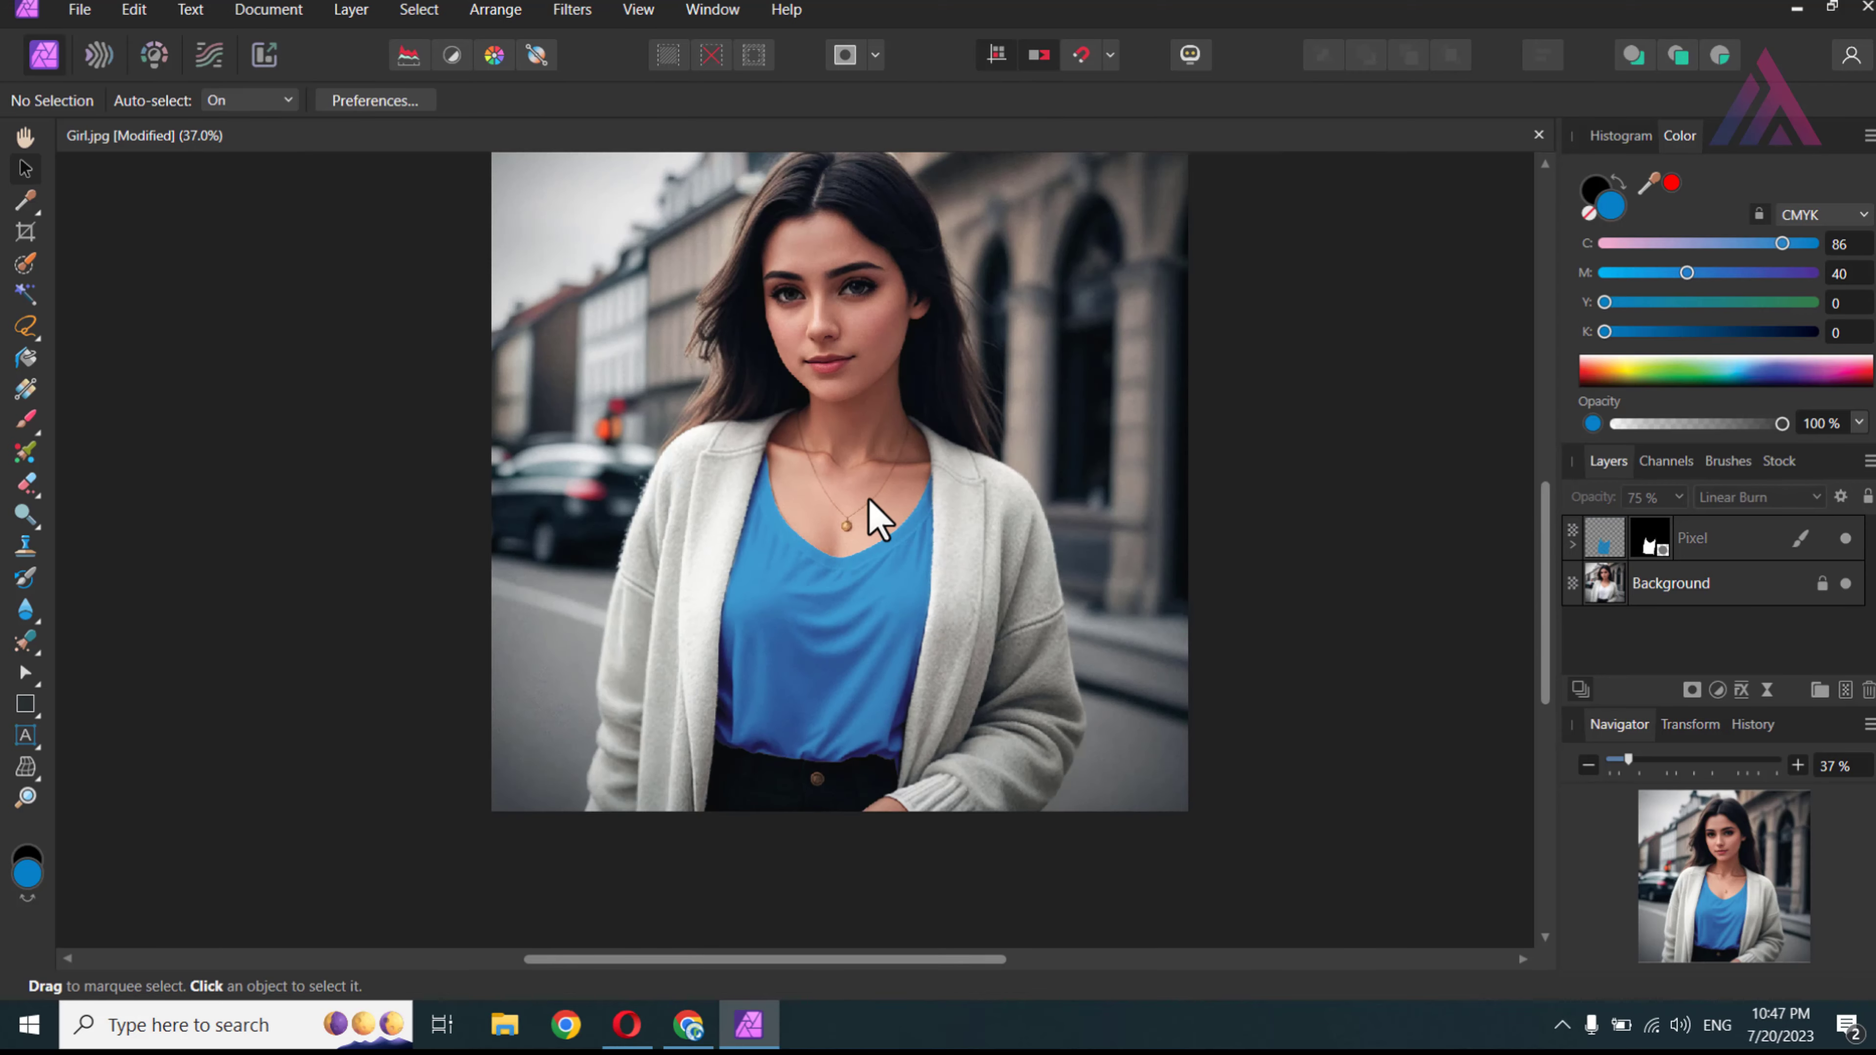
scroll(865, 518, "up", 2)
scroll(859, 562, "up", 2)
scroll(860, 606, "up", 2)
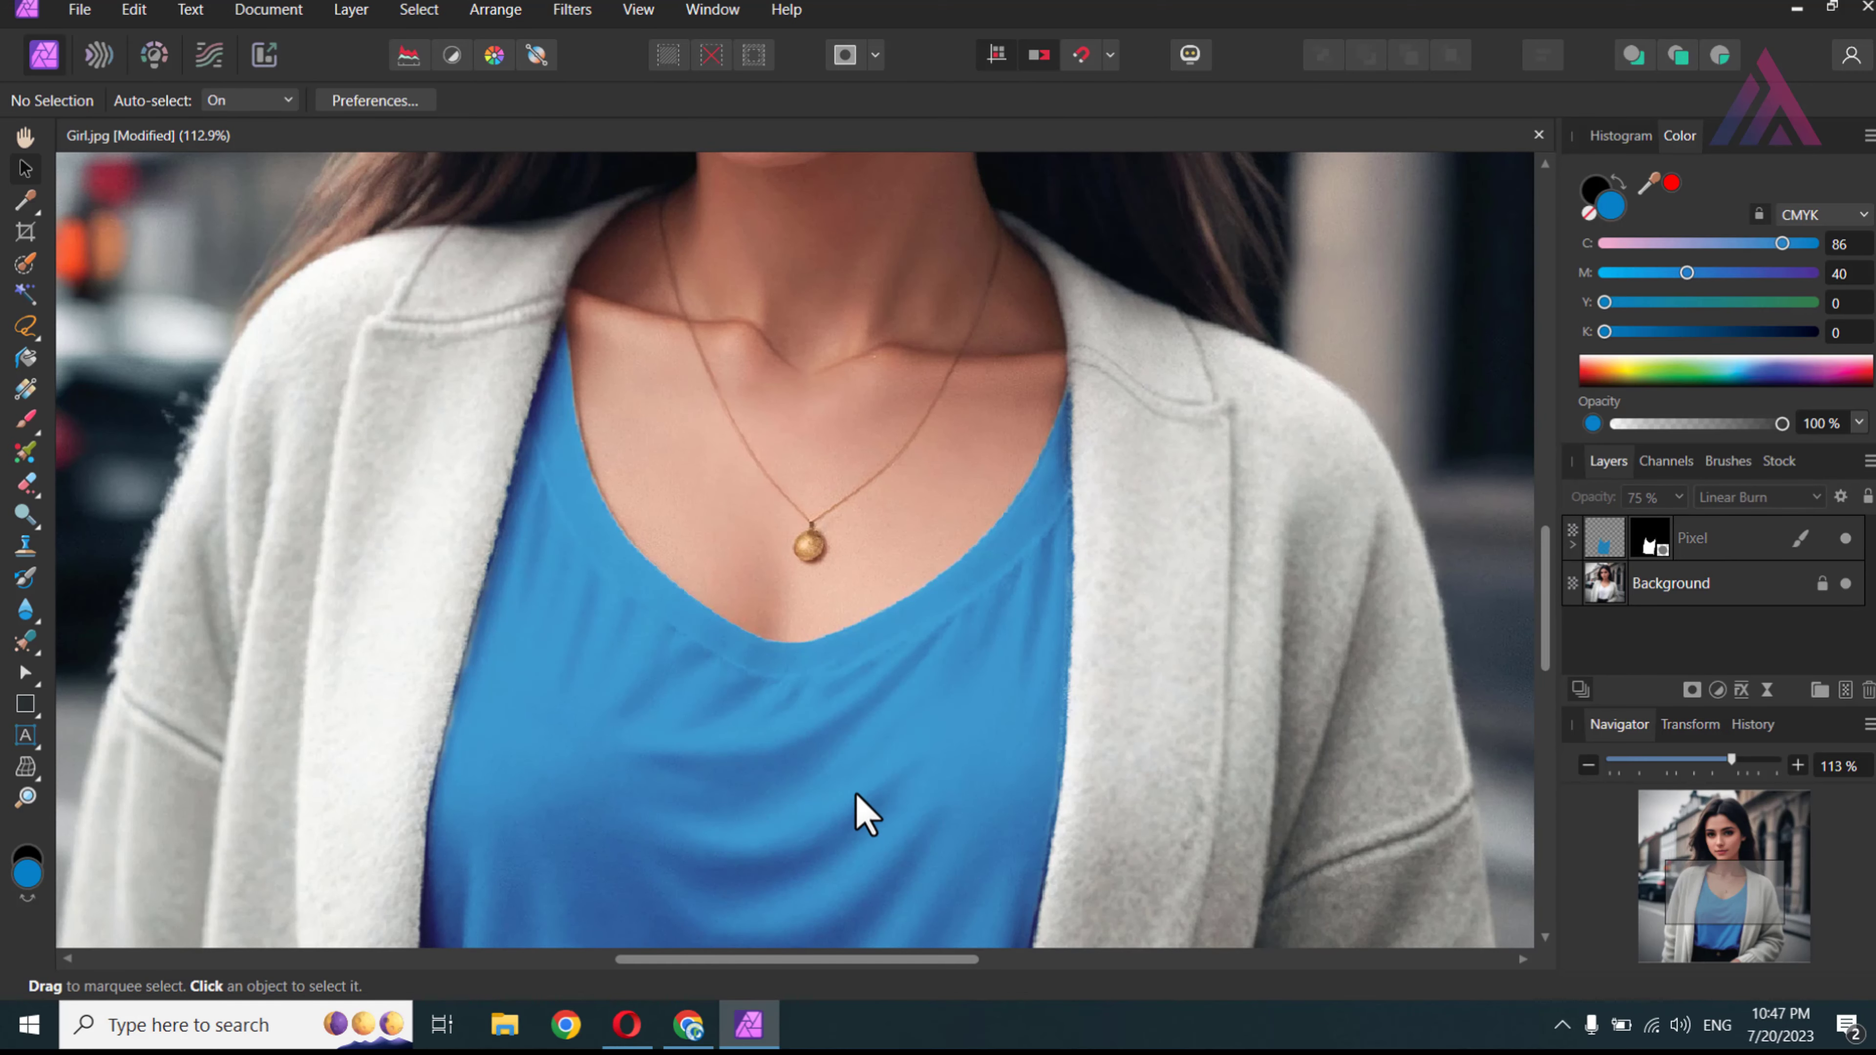
scroll(882, 550, "down", 3)
scroll(788, 767, "up", 1)
scroll(976, 620, "up", 1)
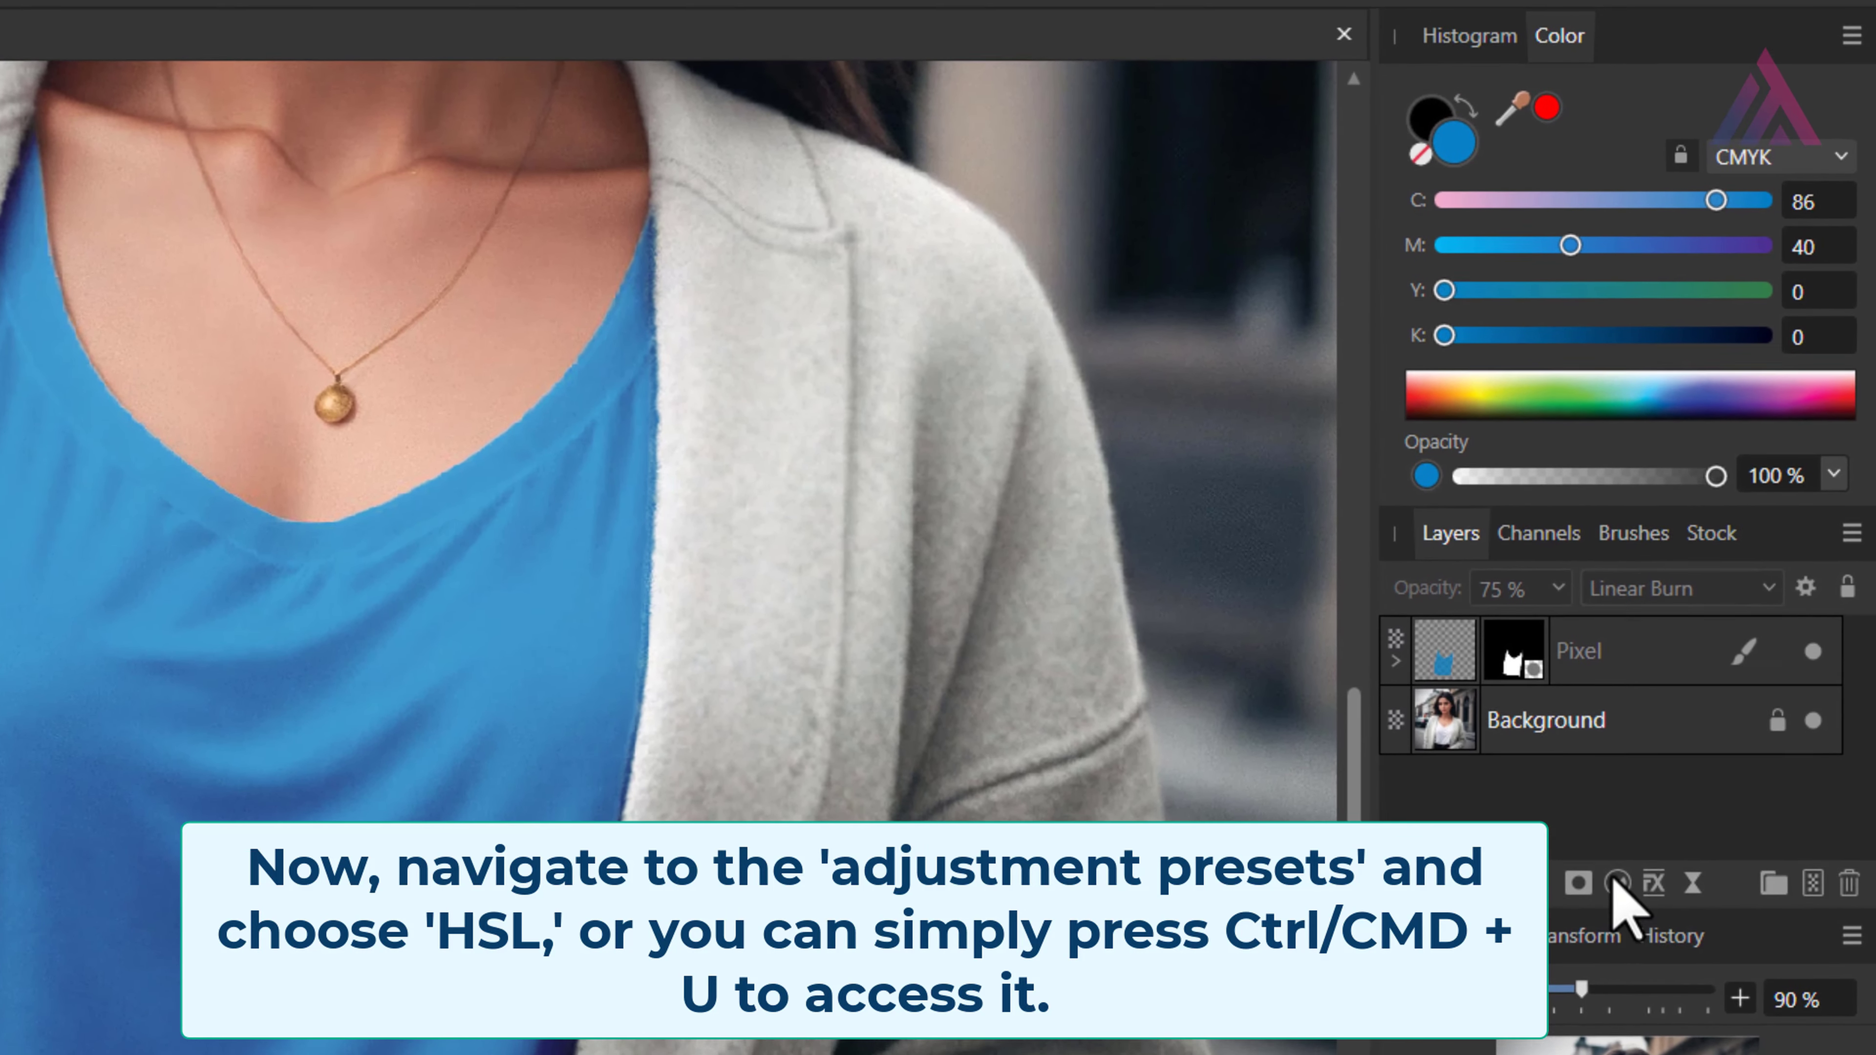
Add an HSL Shift adjustment layer above the blue shirt layer
left_click(1618, 891)
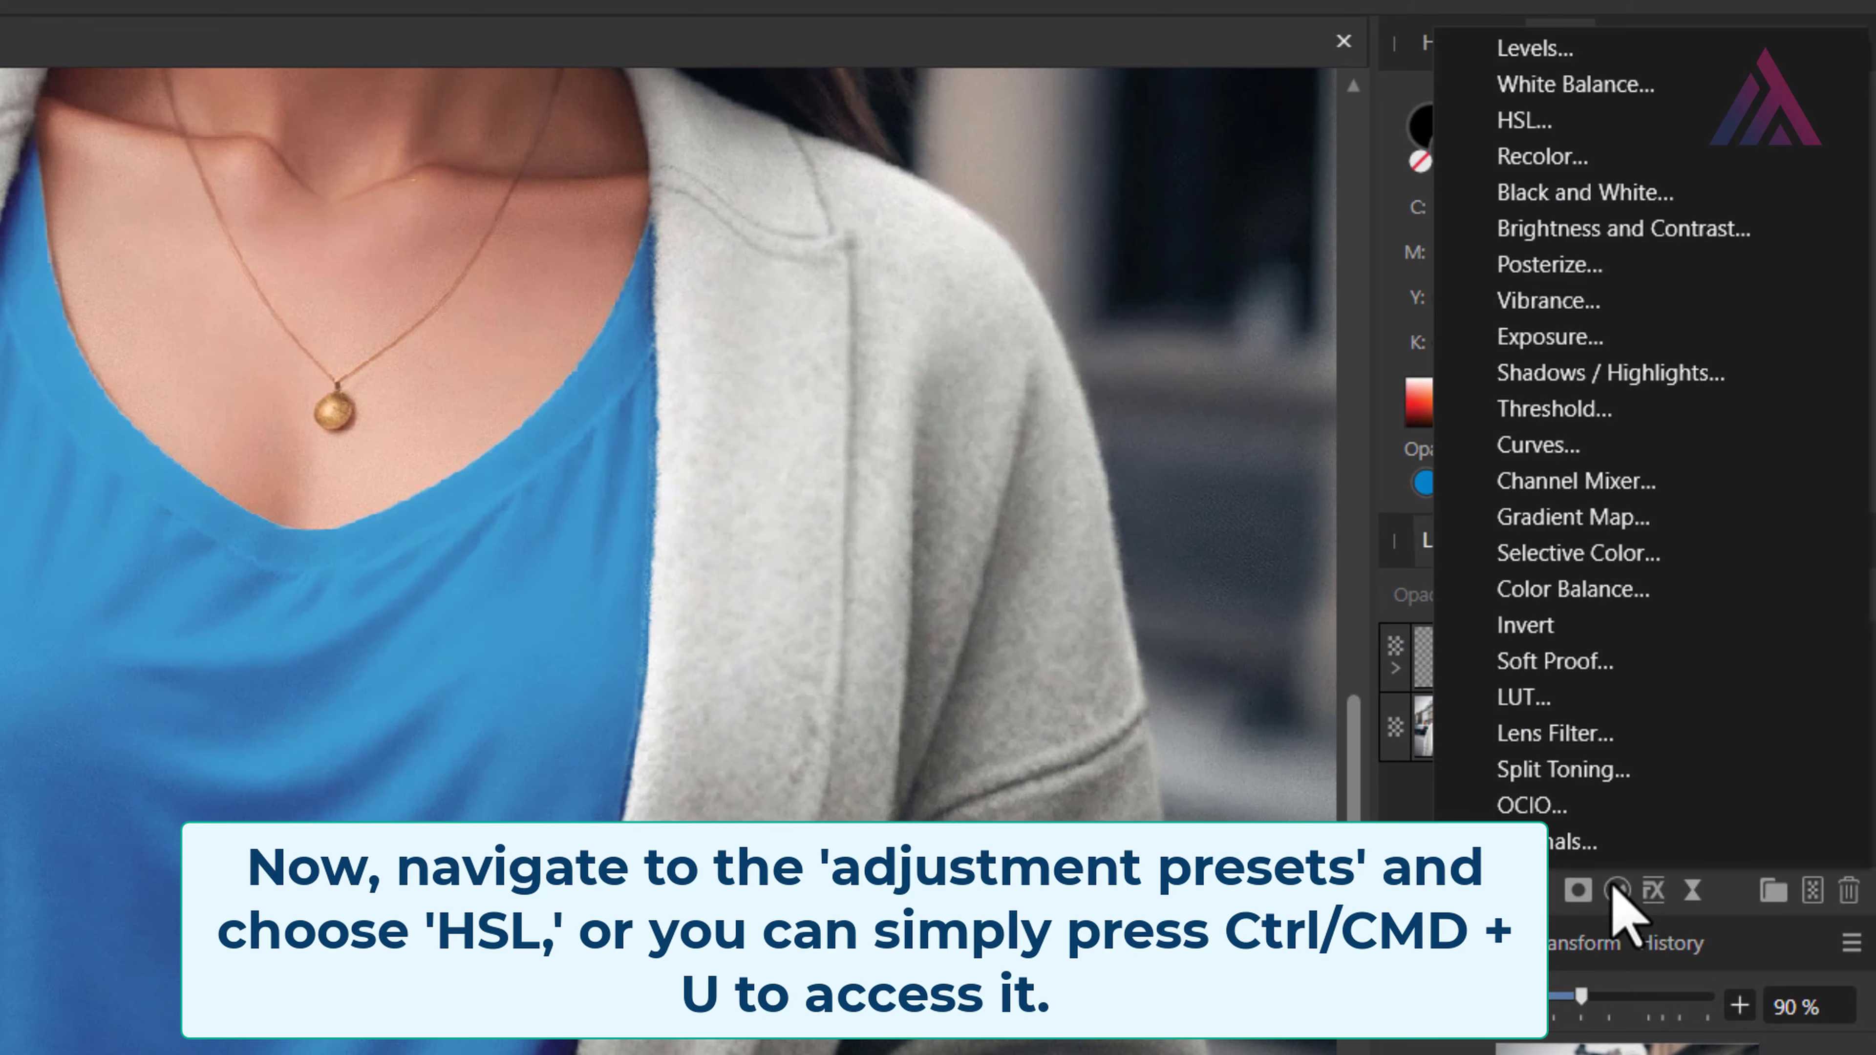
left_click(1500, 122)
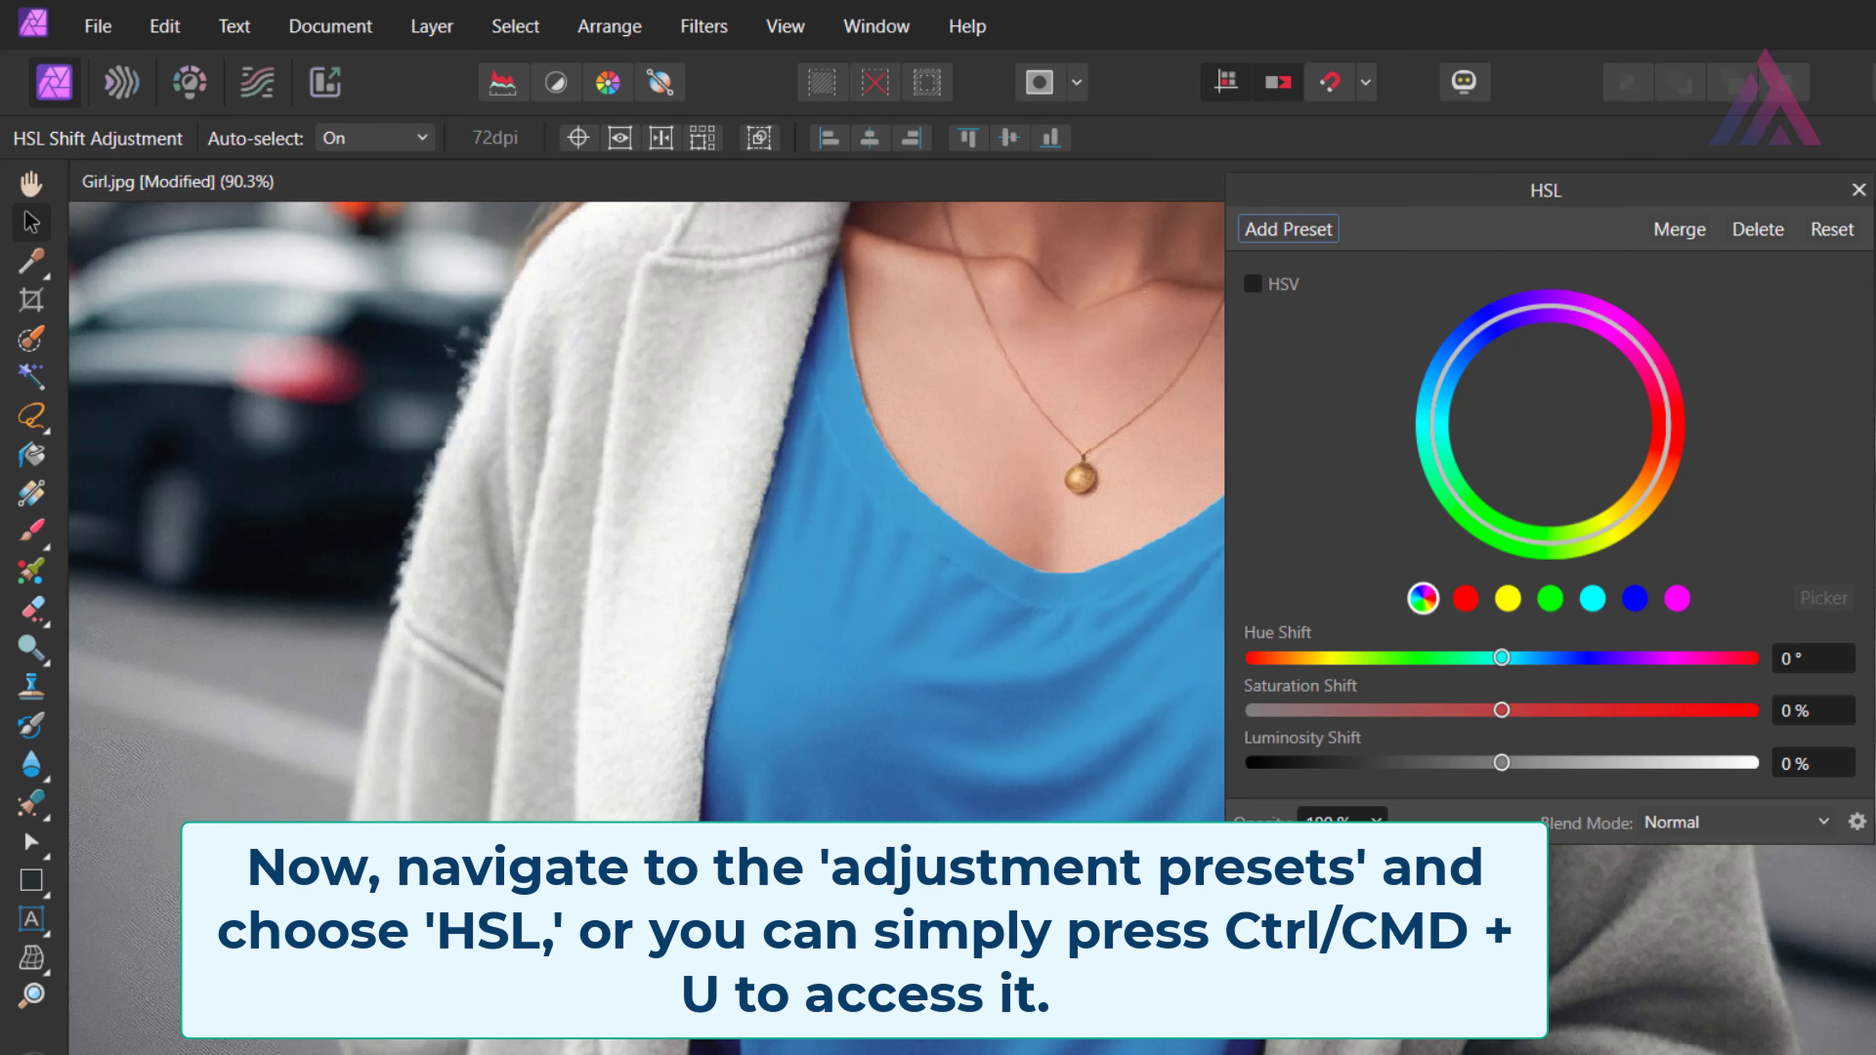
Move the HSL panel off the shirt and try various hue and saturation shifts
mouse_move(1501, 657)
left_mouse_down()
mouse_move(1522, 658)
mouse_move(1191, 532)
left_mouse_up()
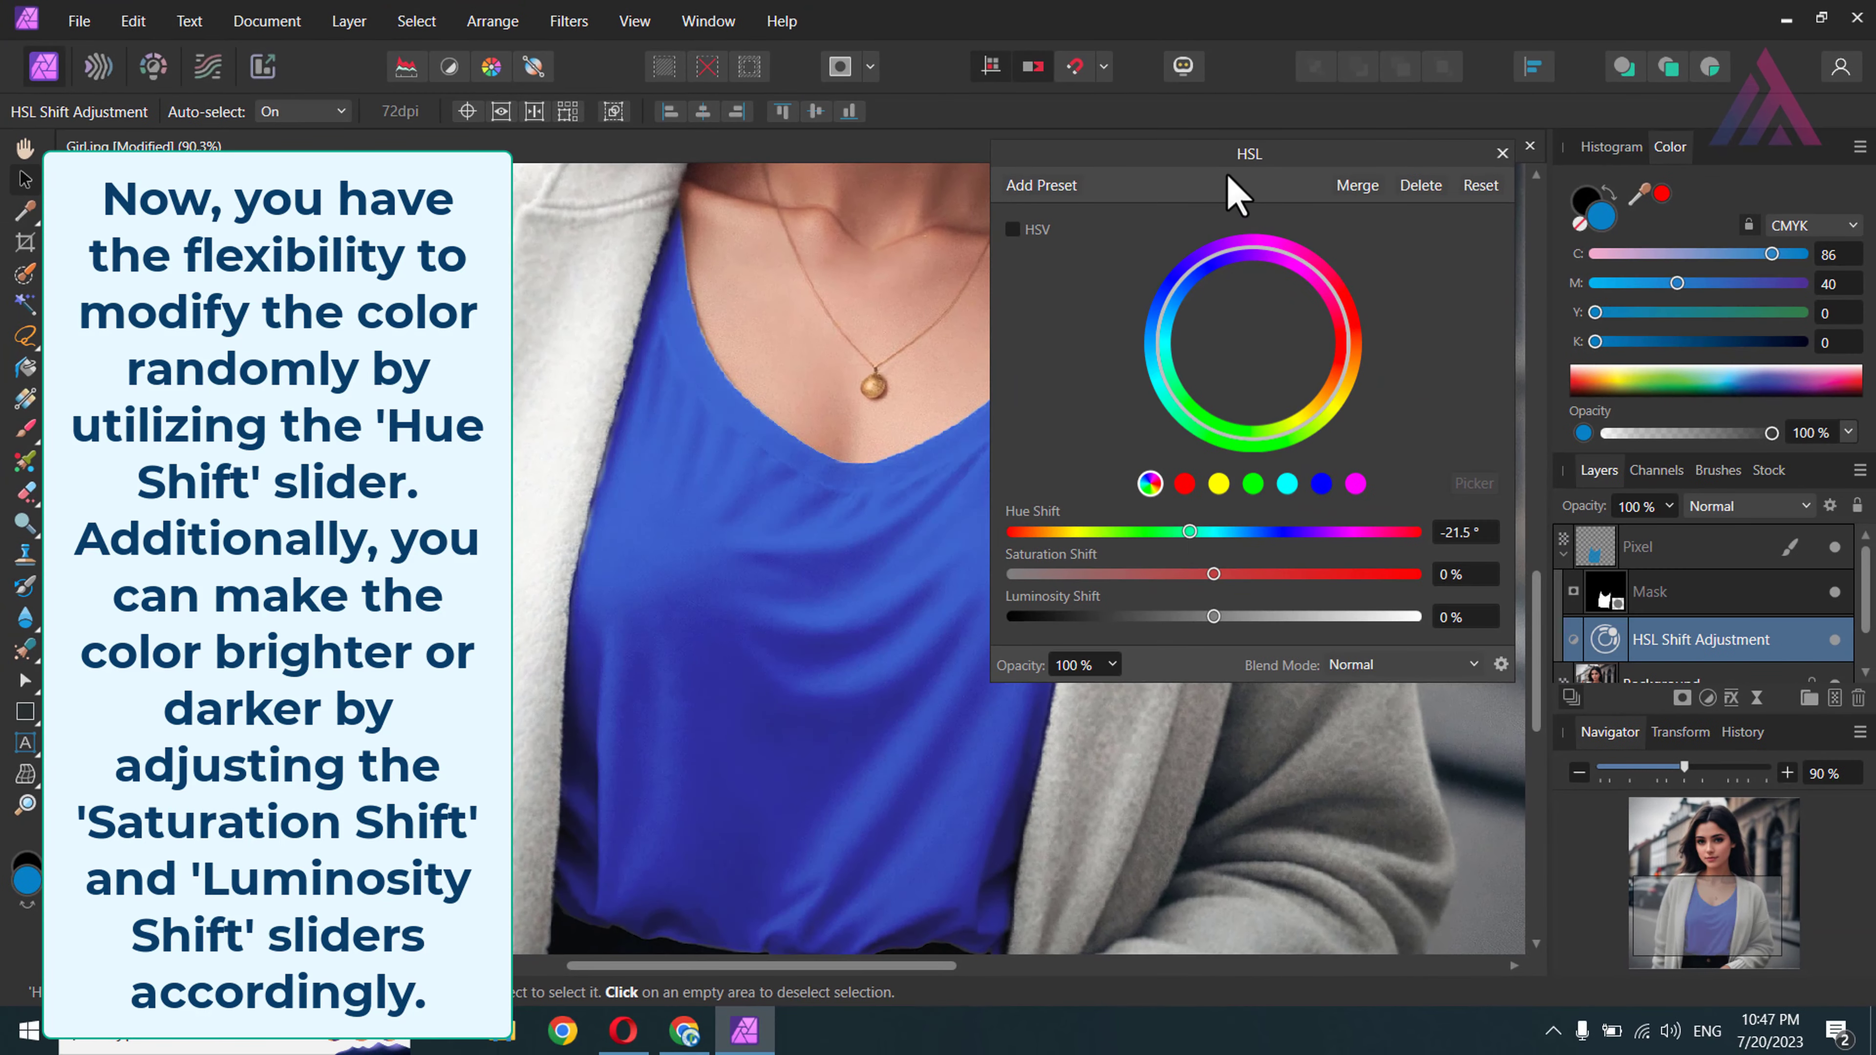
left_click_drag(1211, 178, 1378, 189)
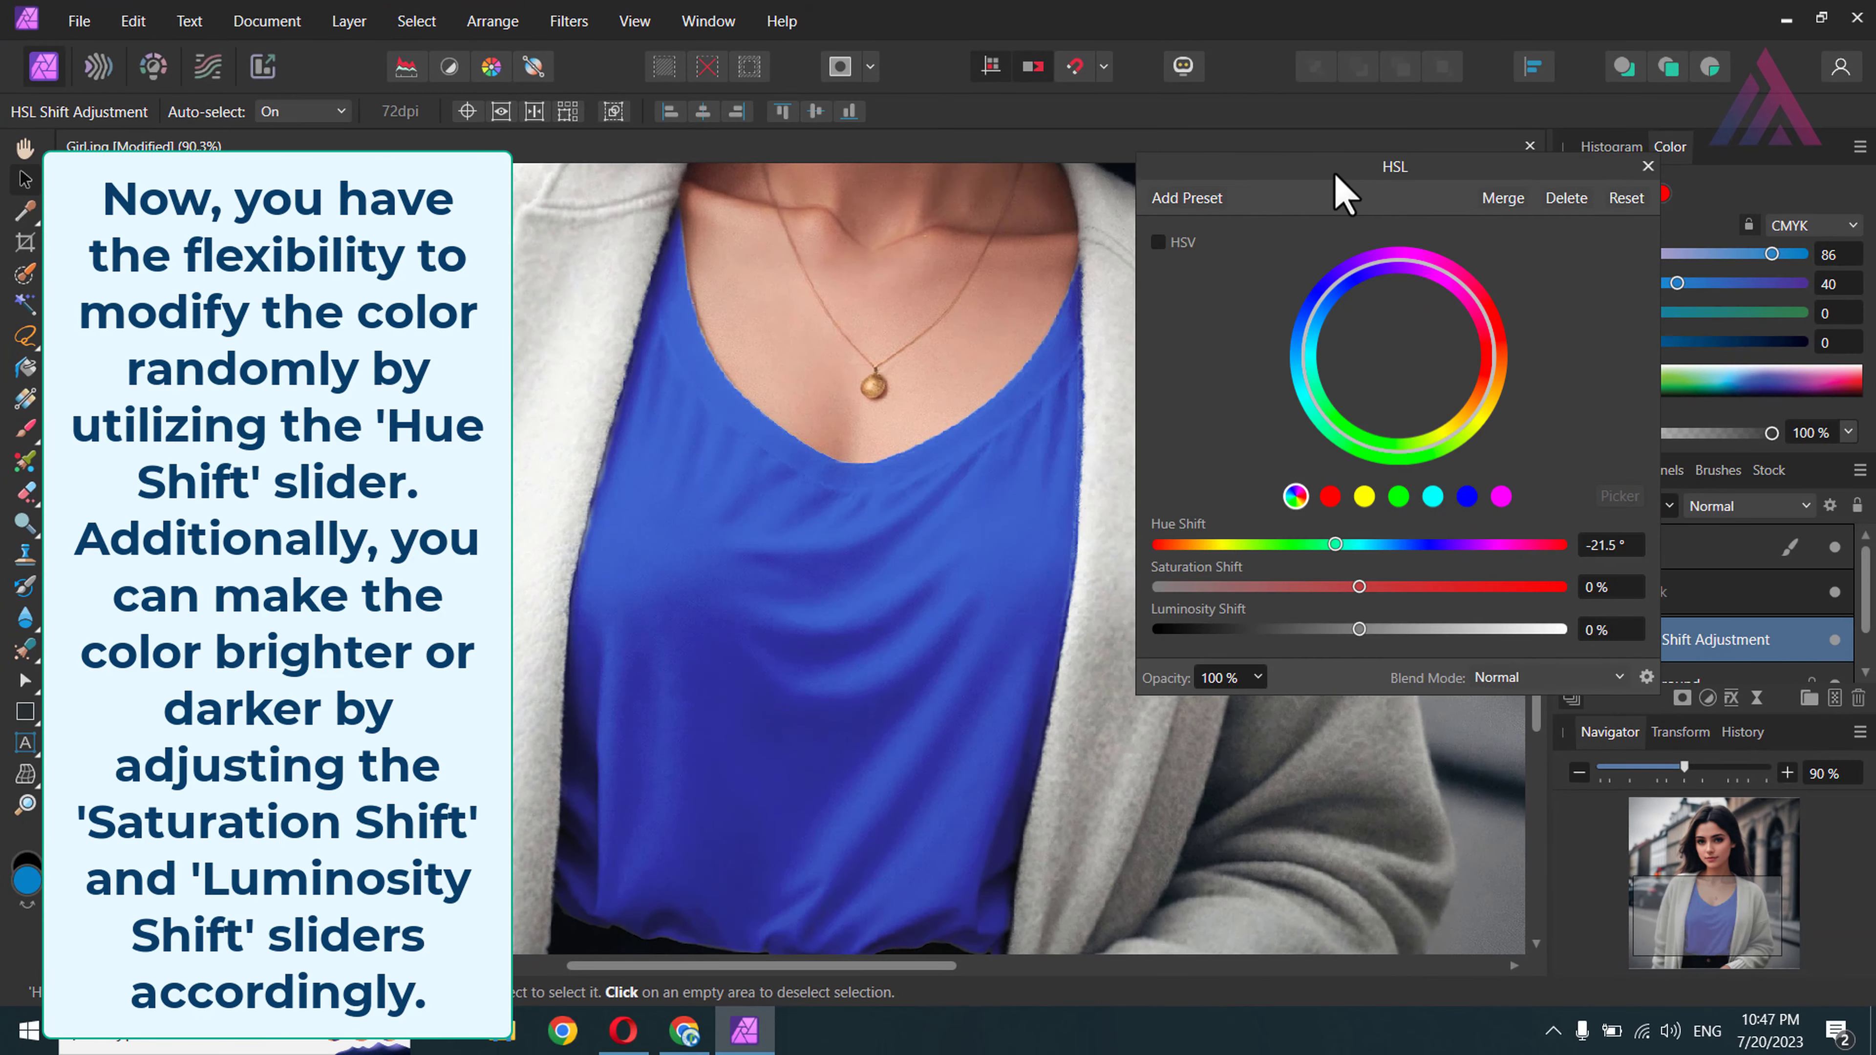
scroll(1244, 670, "down", 2)
mouse_move(1358, 545)
left_mouse_down()
mouse_move(1287, 545)
mouse_move(1368, 545)
left_mouse_up()
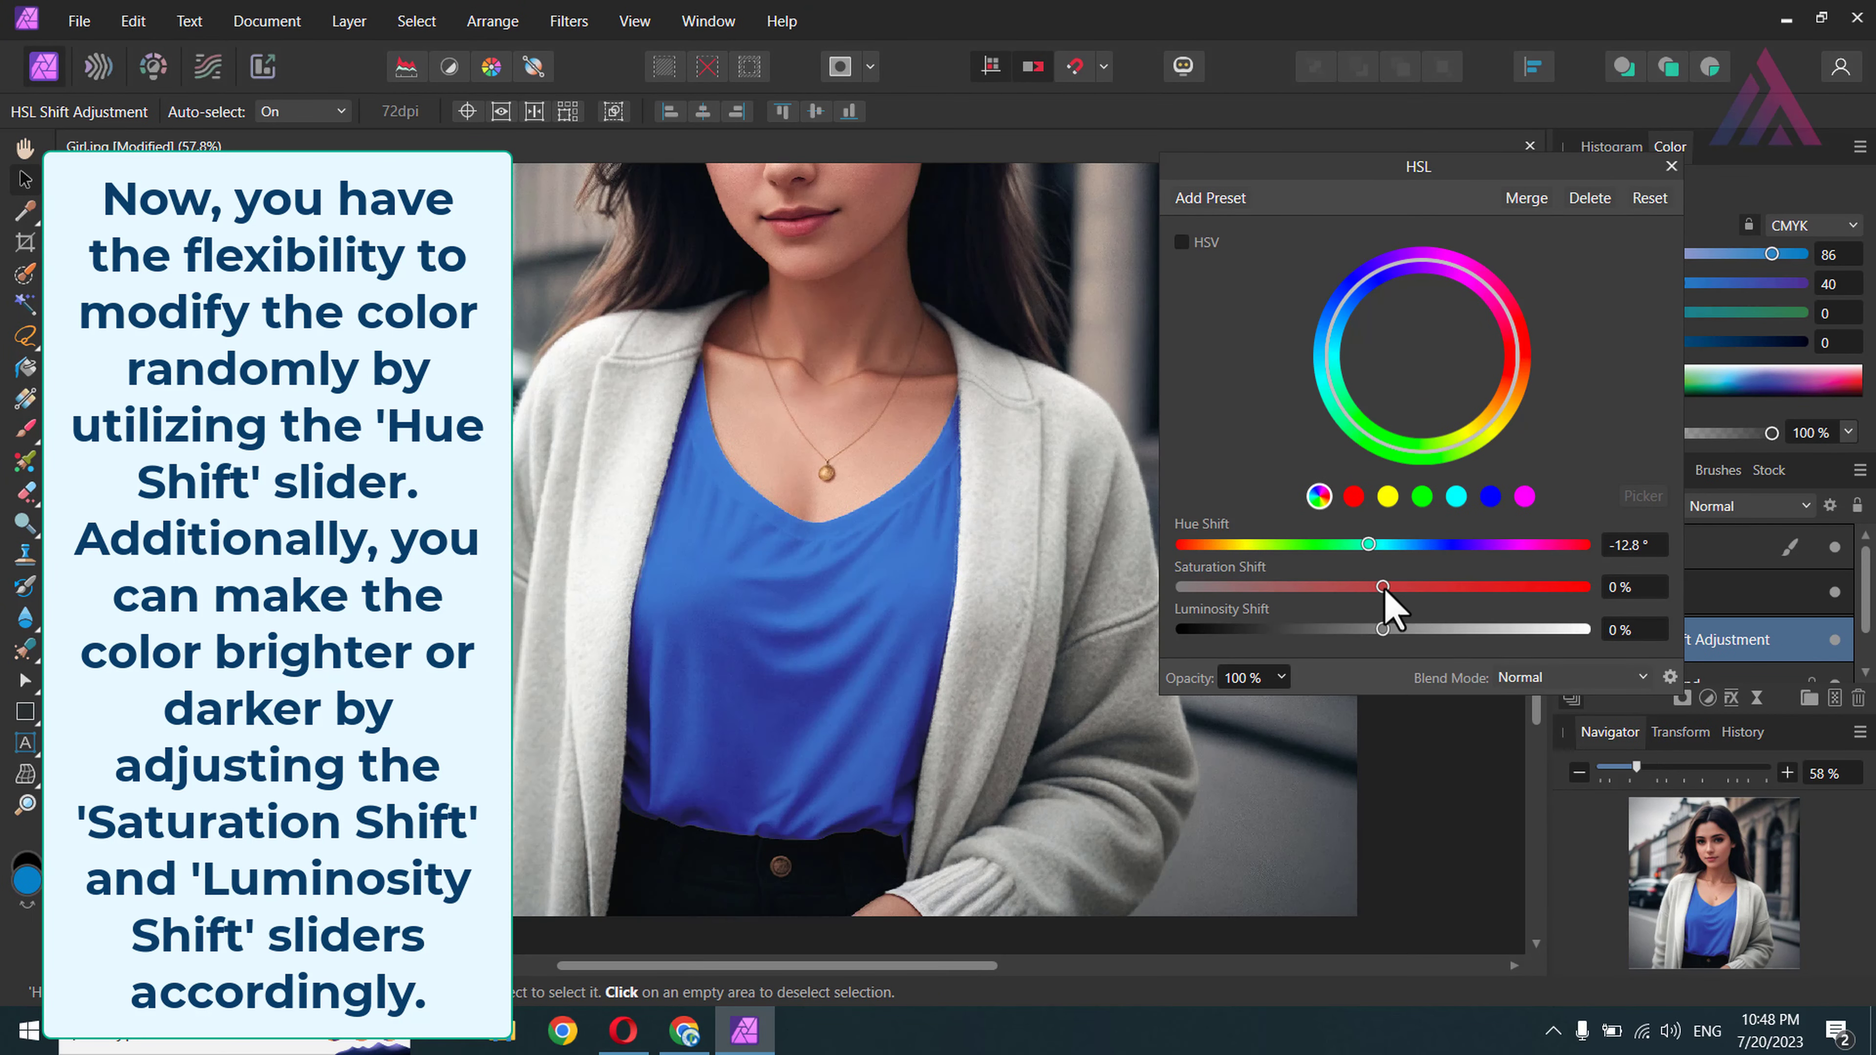
left_click_drag(1489, 588, 1476, 588)
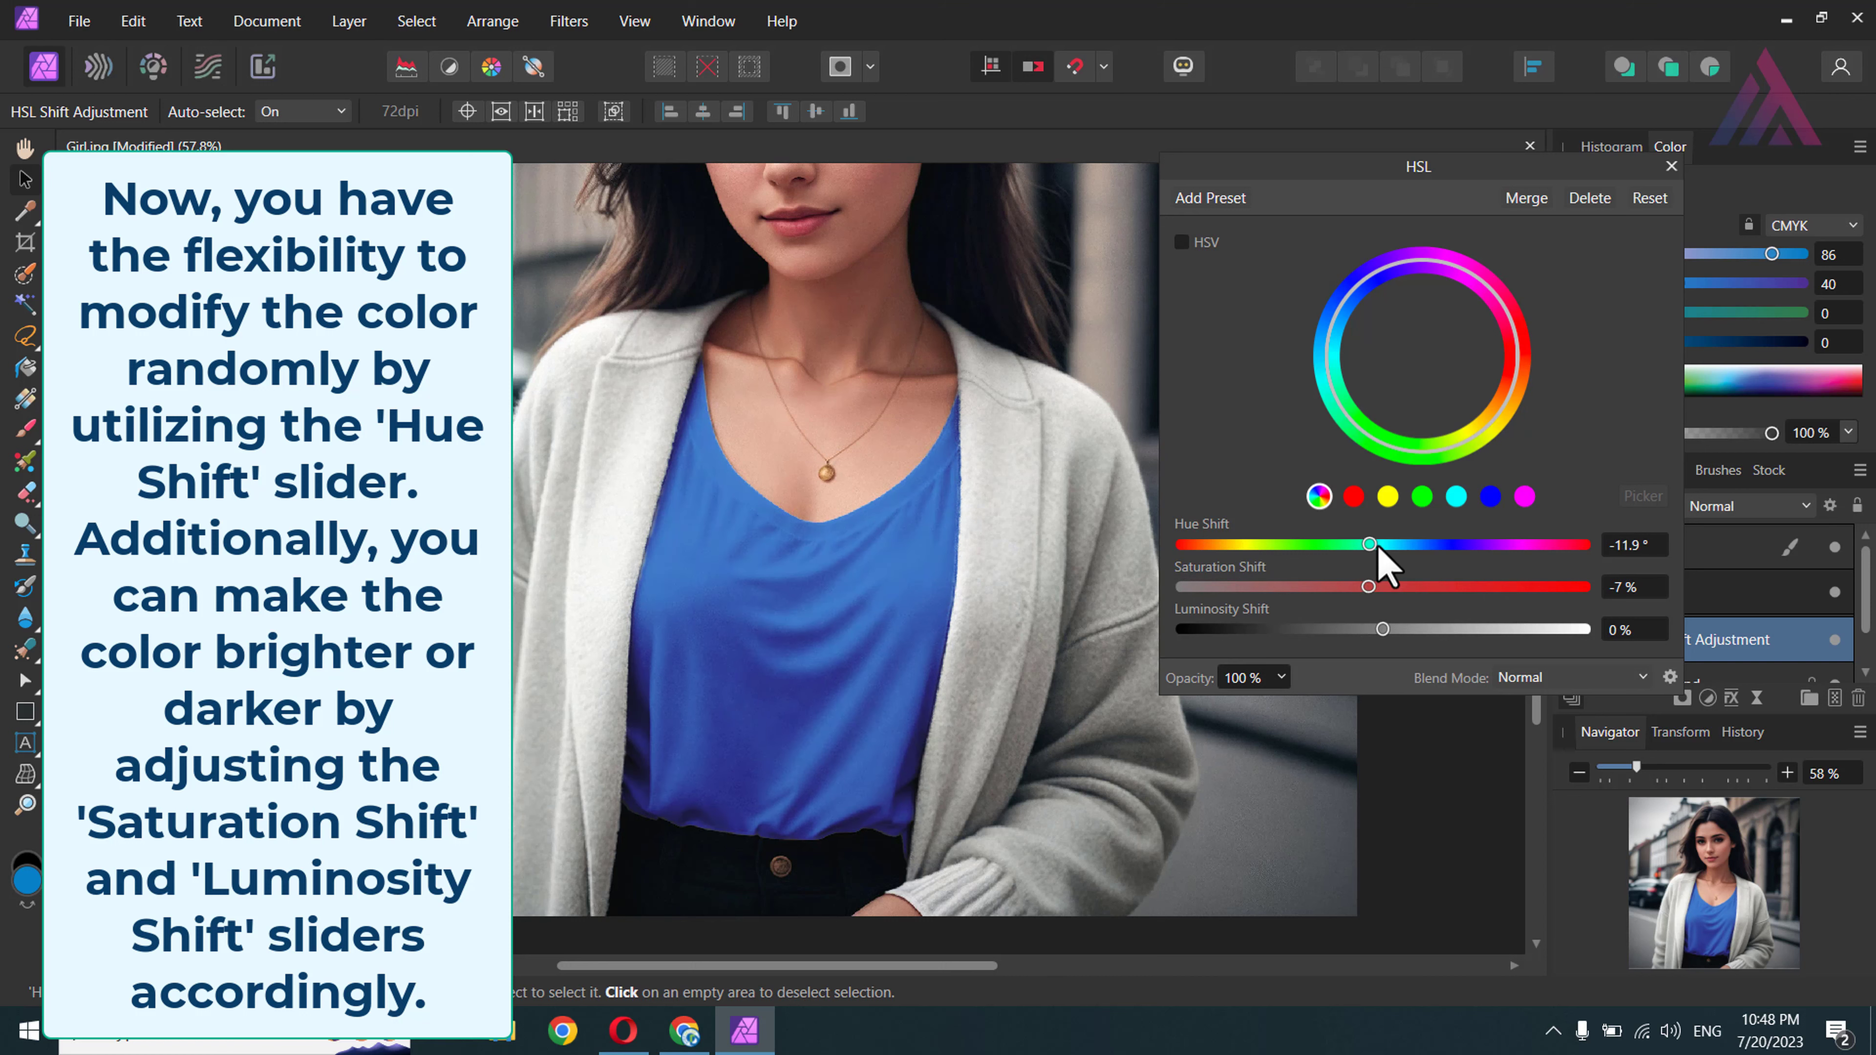
mouse_move(1371, 544)
left_mouse_down()
mouse_move(1399, 544)
mouse_move(1296, 588)
left_mouse_up()
mouse_move(1399, 545)
left_mouse_down()
mouse_move(1182, 545)
mouse_move(1555, 545)
mouse_move(1372, 565)
mouse_move(1173, 547)
mouse_move(1420, 545)
mouse_move(1322, 587)
left_mouse_up()
Settle on Hue 16.9°, Saturation -24% and Luminosity 42% for a soft teal
left_click(1404, 586)
left_click(1316, 586)
left_click(1263, 587)
left_click(1396, 587)
left_click(1401, 587)
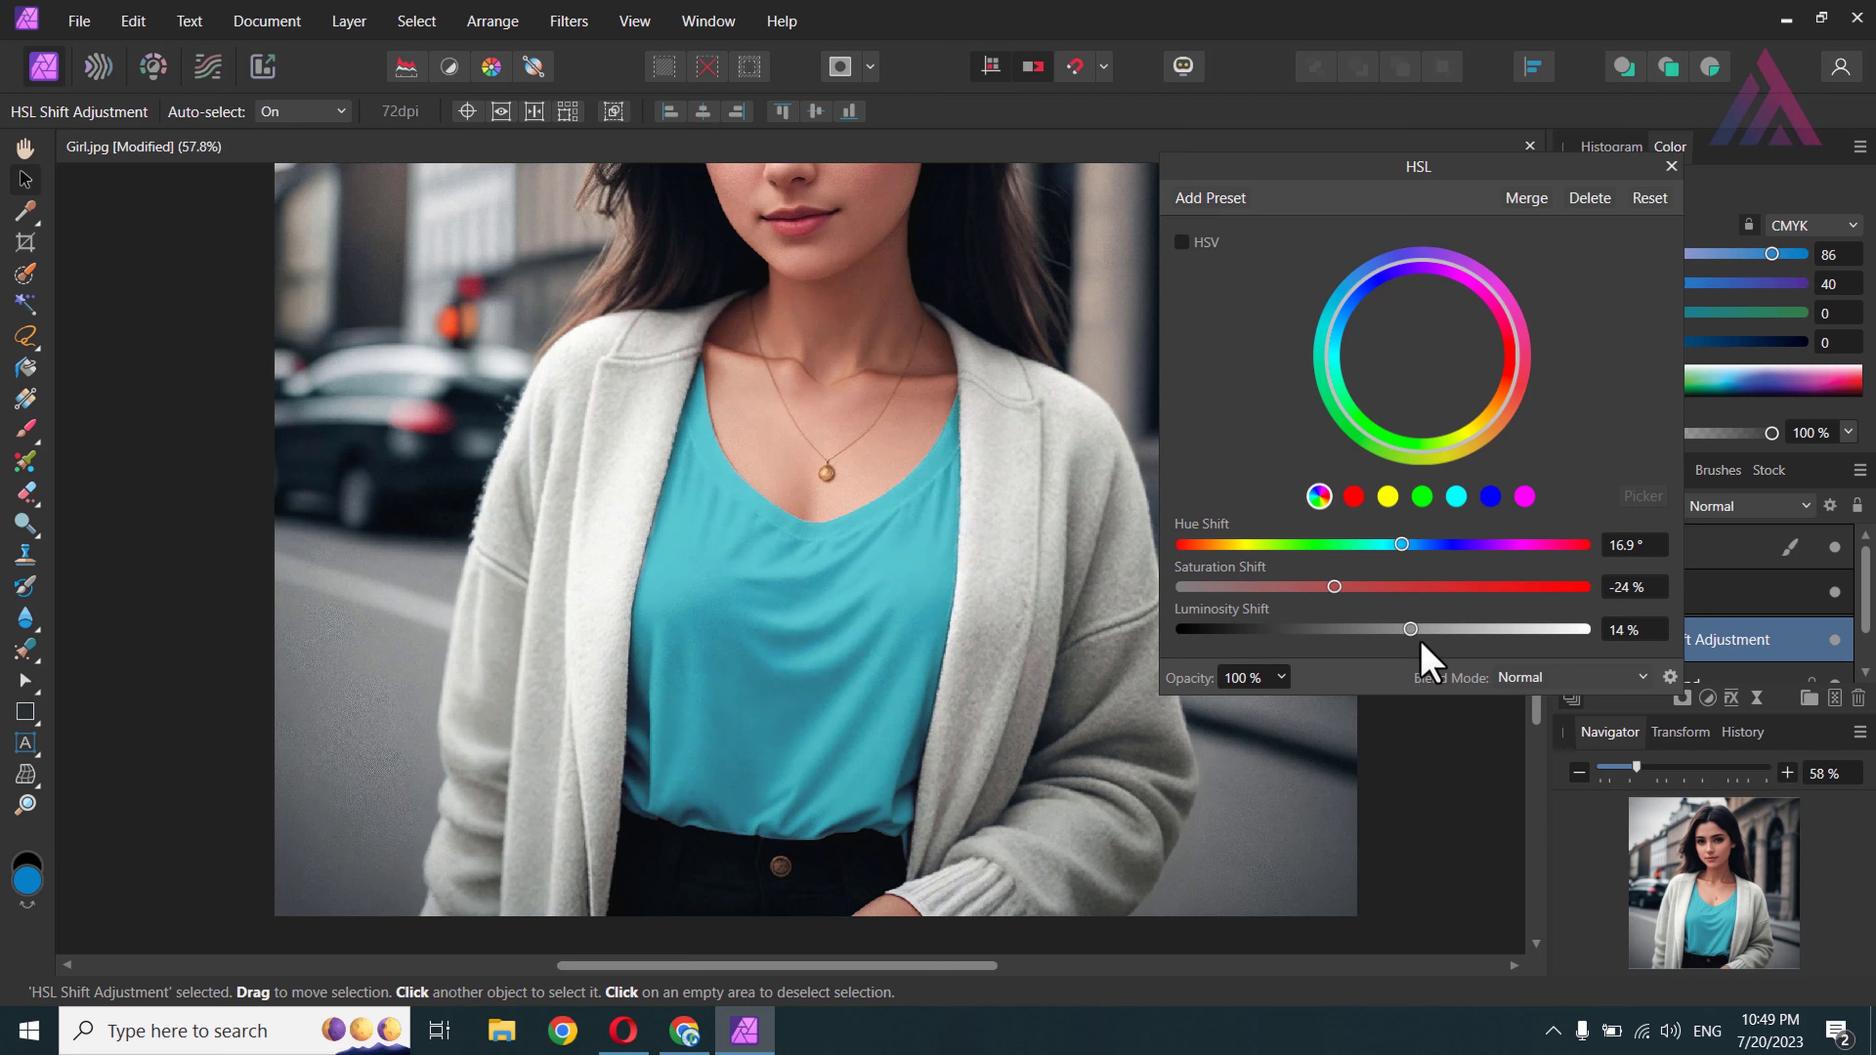
mouse_move(1410, 629)
left_mouse_down()
mouse_move(1349, 629)
mouse_move(1462, 629)
left_mouse_up()
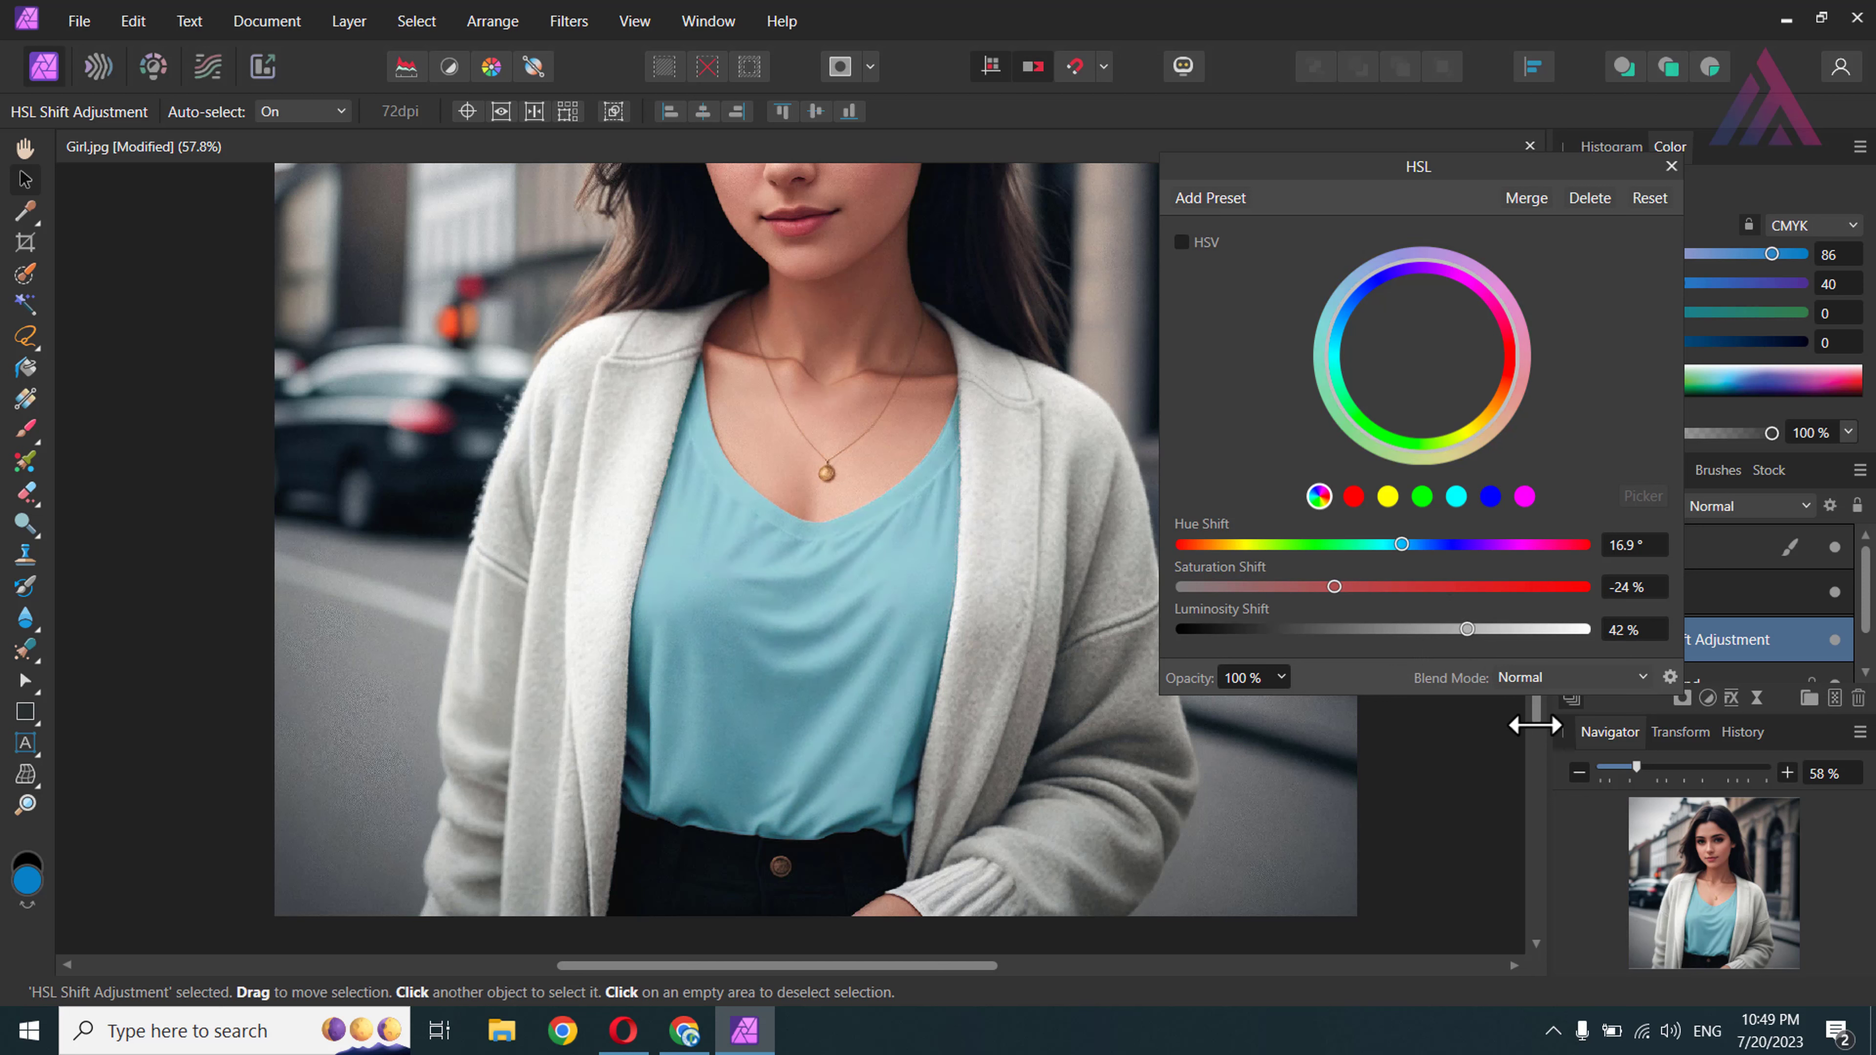
Close the HSL settings and collapse the shirt's Pixel layer in the Layers panel
left_click(1440, 789)
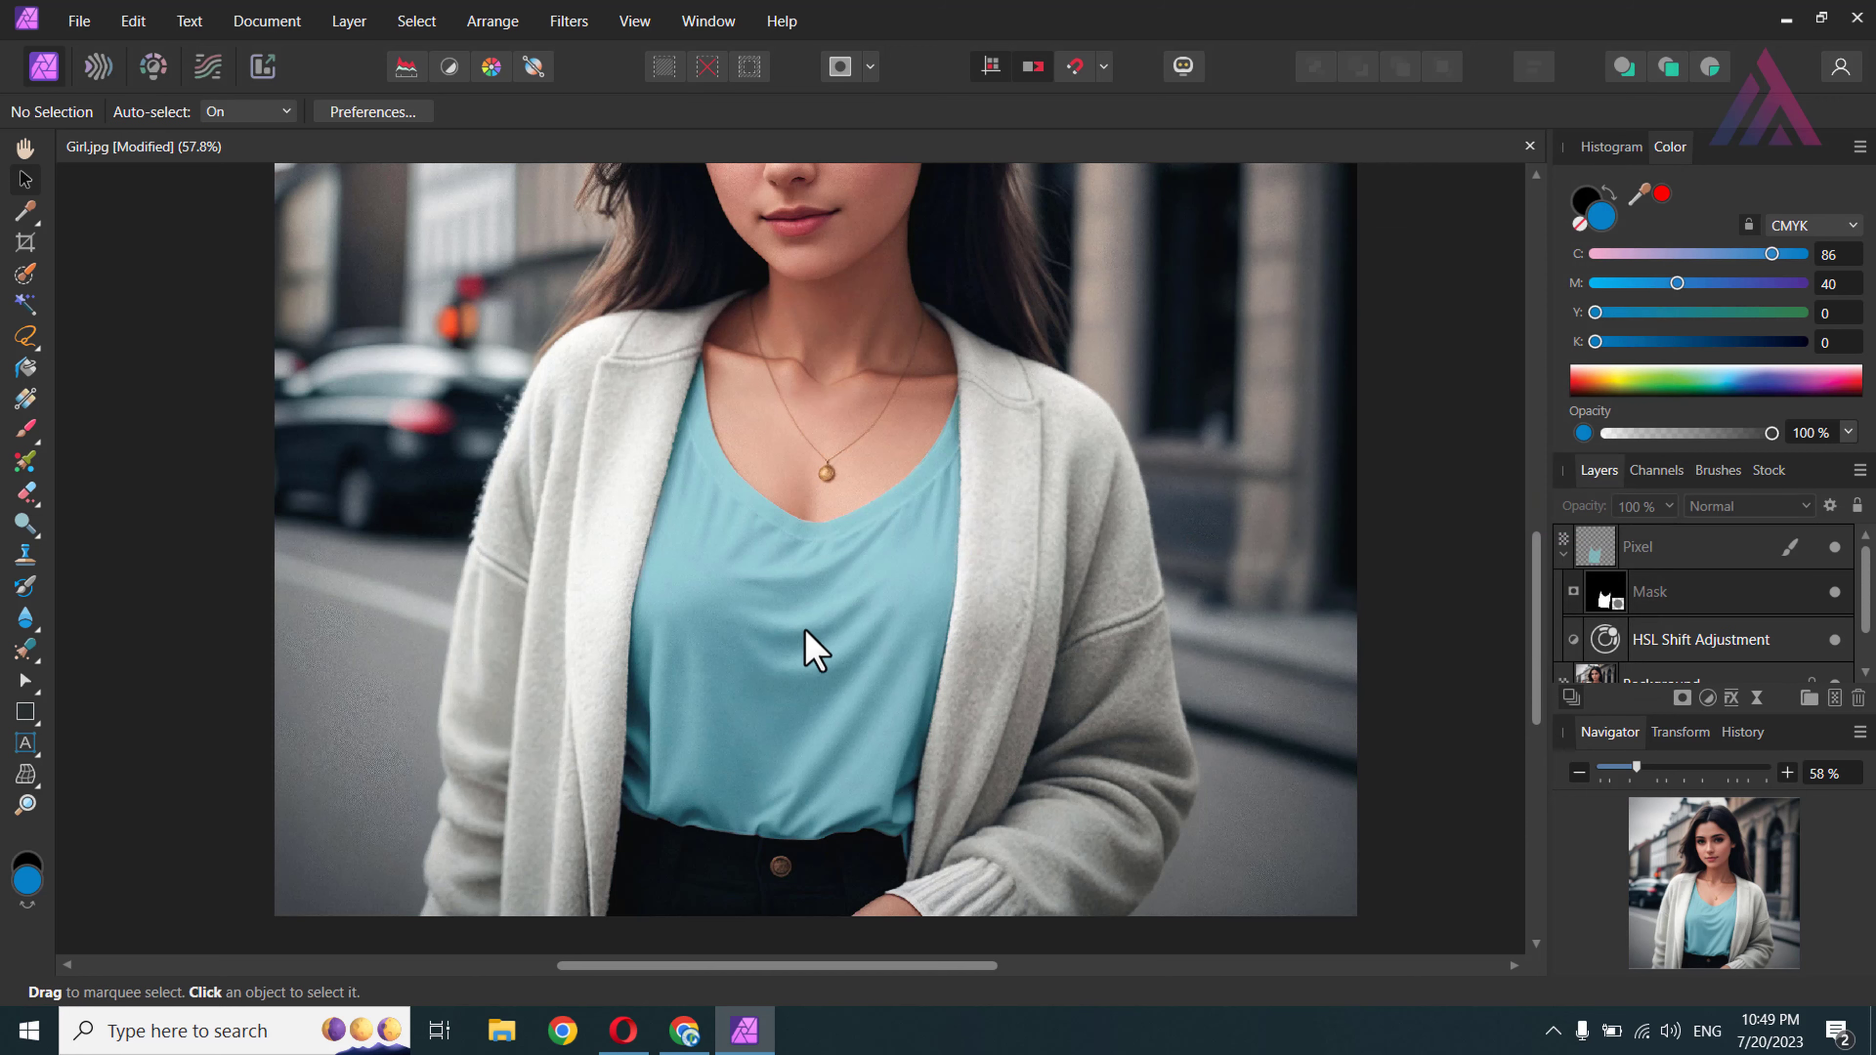
scroll(715, 627, "down", 1)
scroll(662, 688, "down", 1)
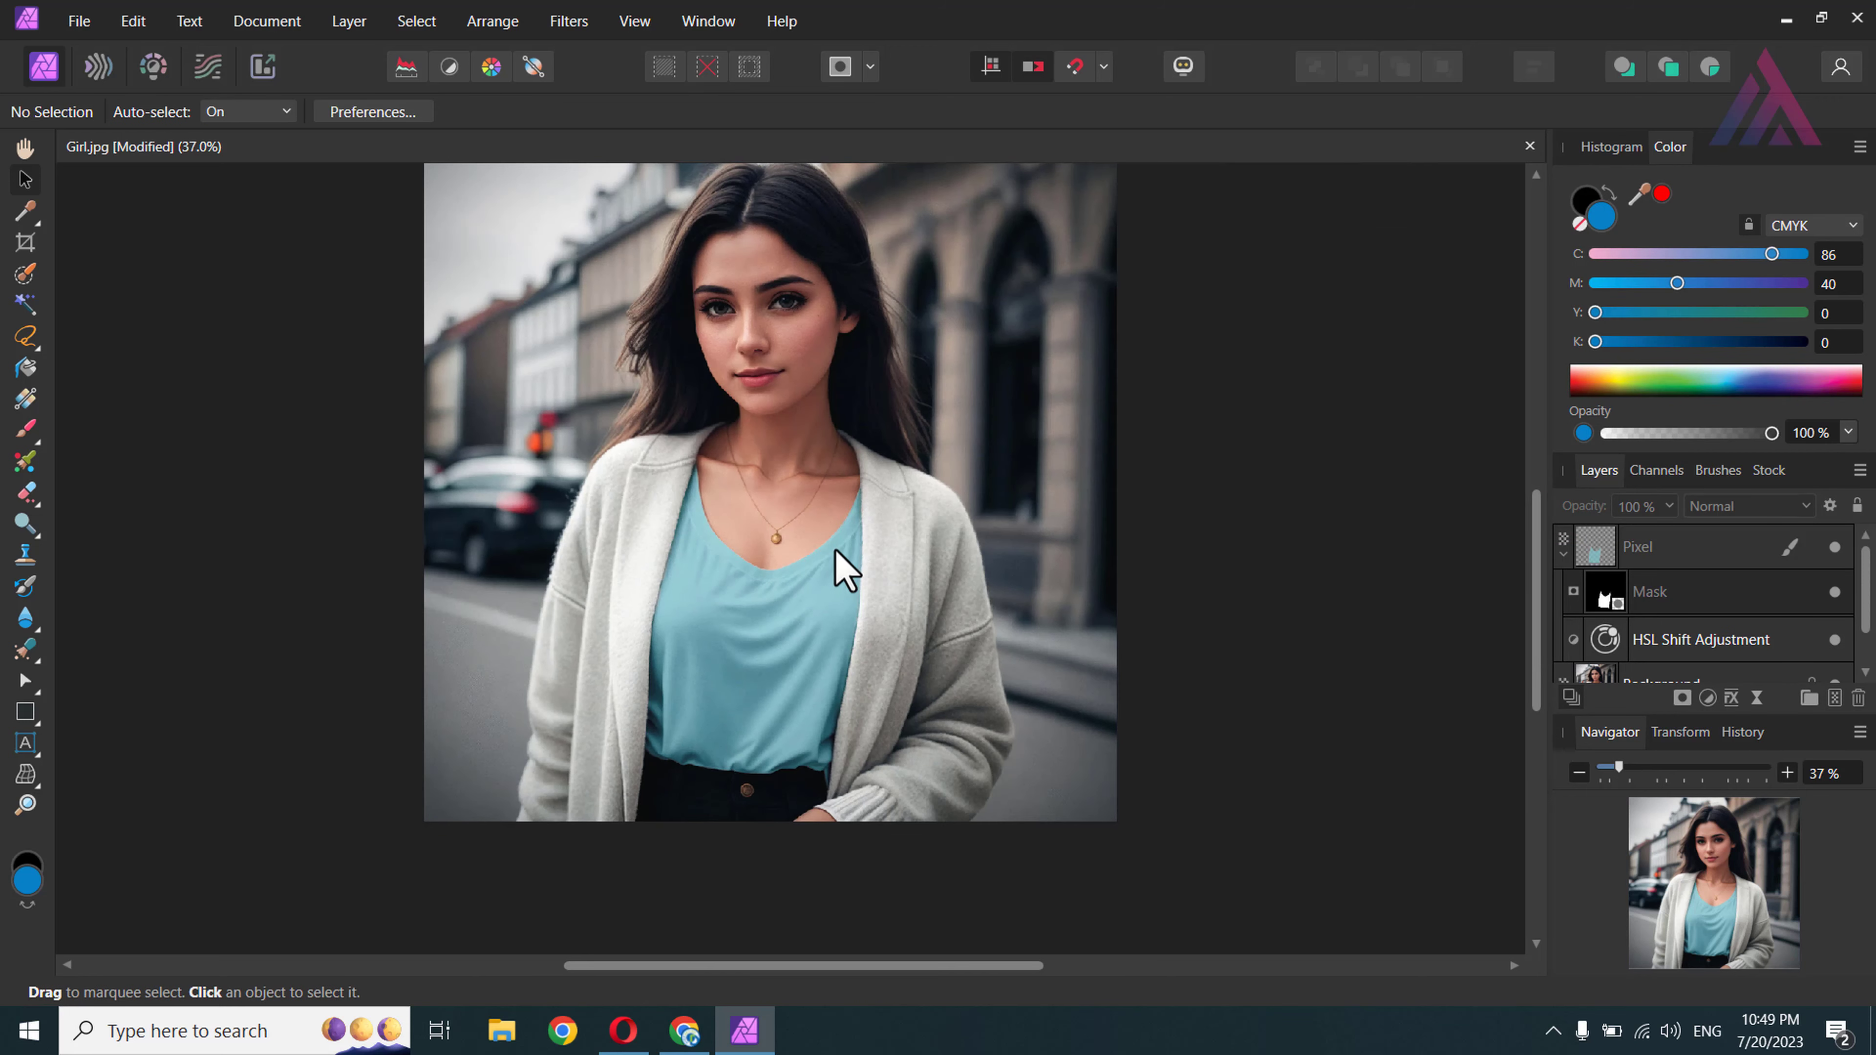
scroll(836, 586, "up", 1)
scroll(842, 604, "up", 1)
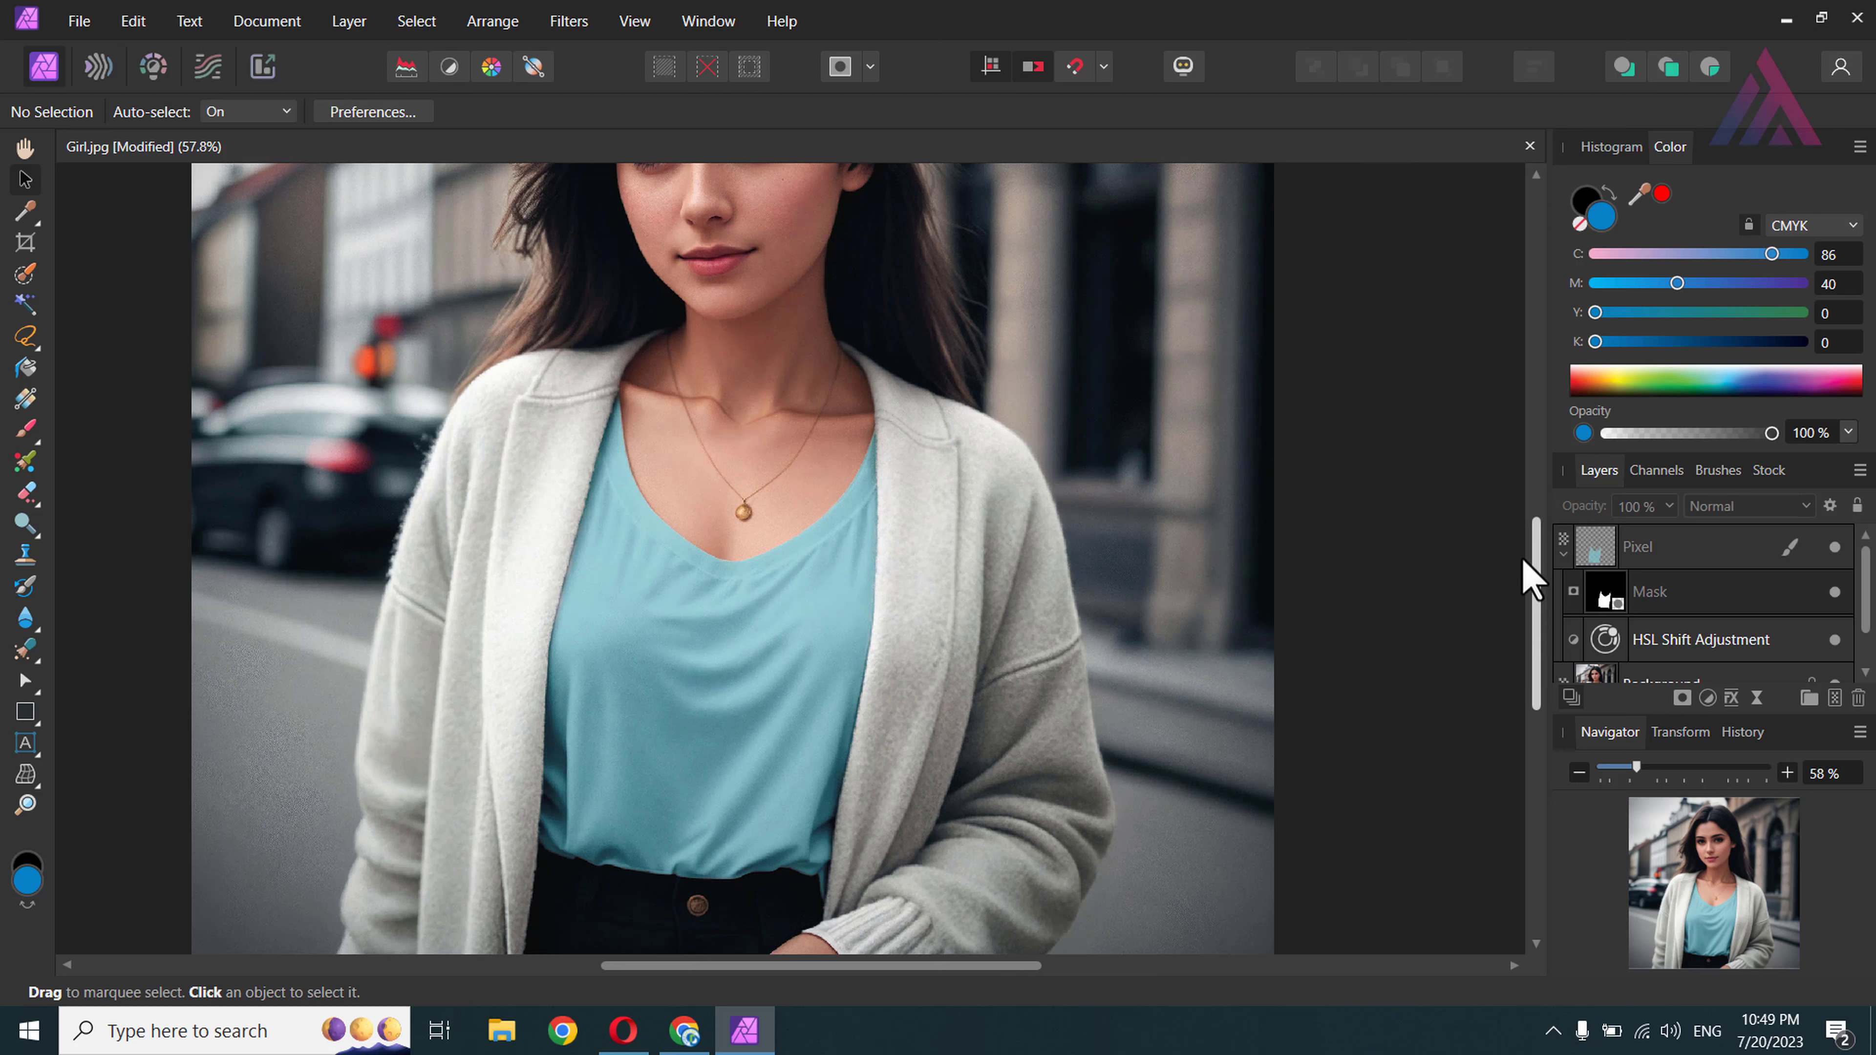
left_click(1563, 553)
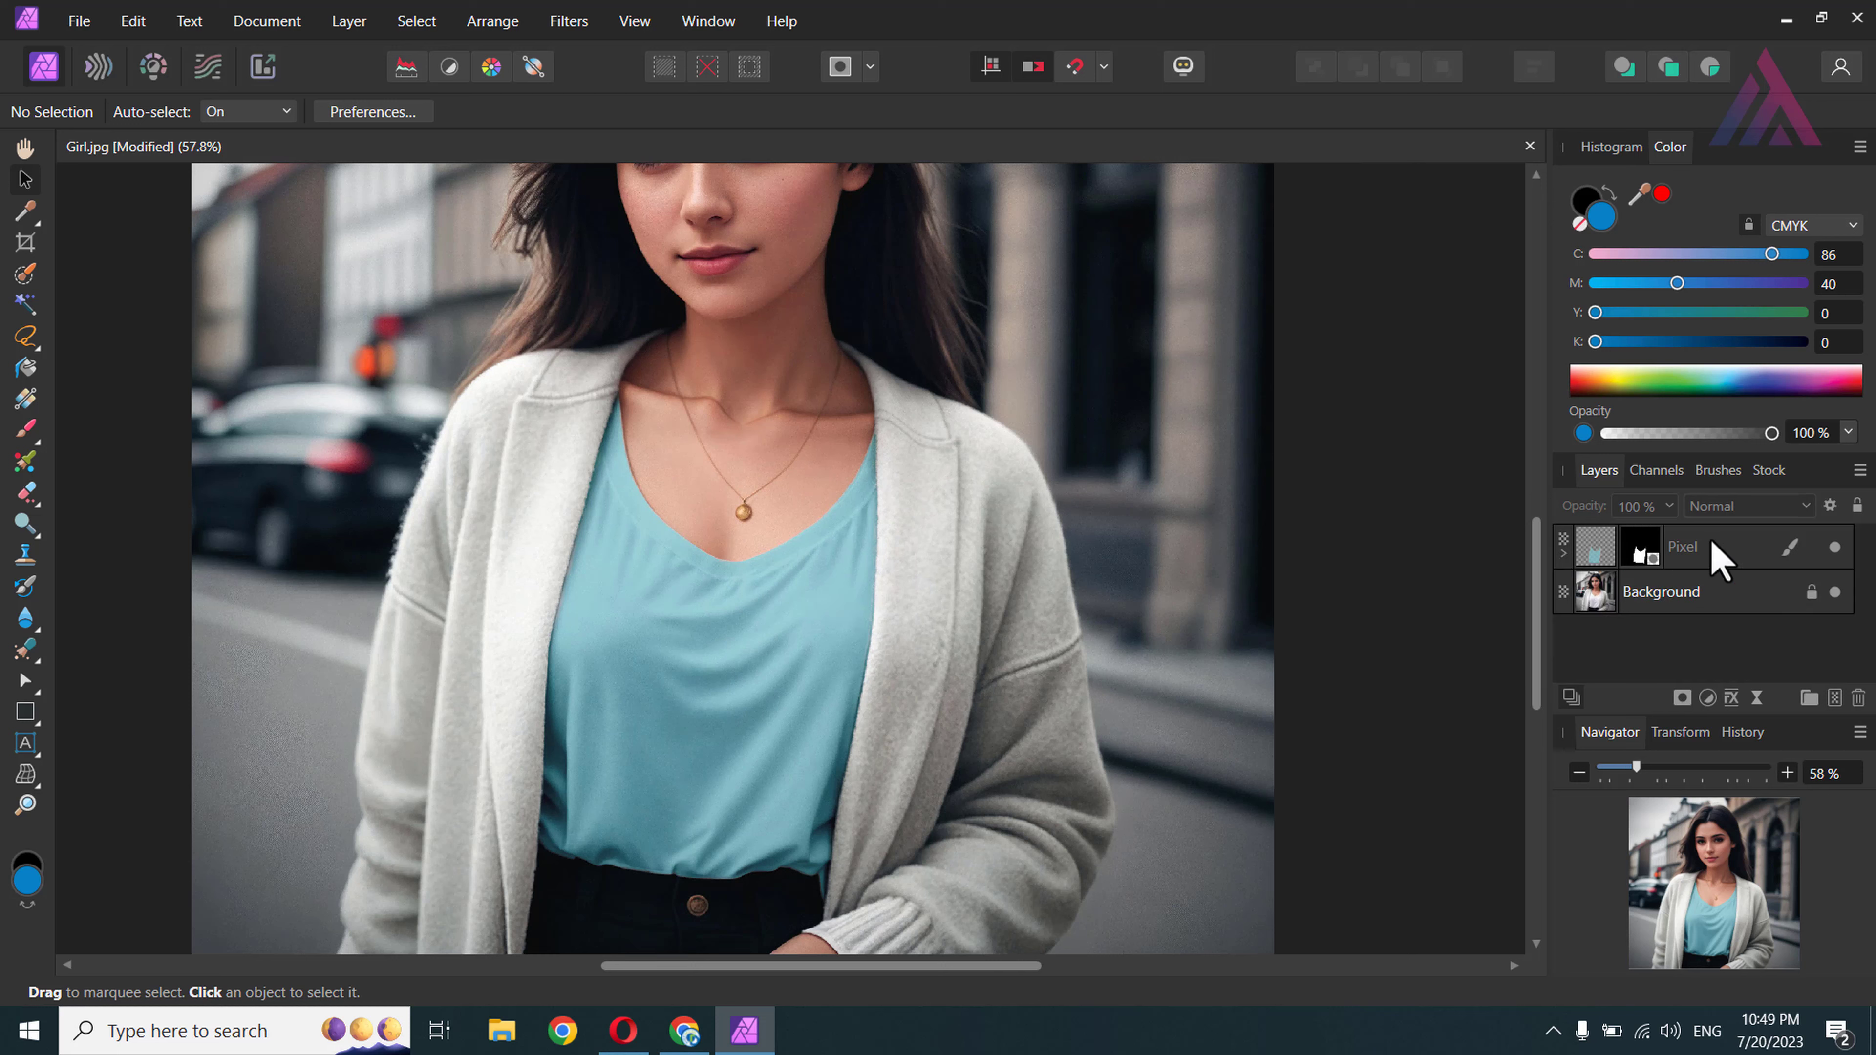
Toggle the recolour's visibility to compare the teal shirt with the original white
left_click(1836, 547)
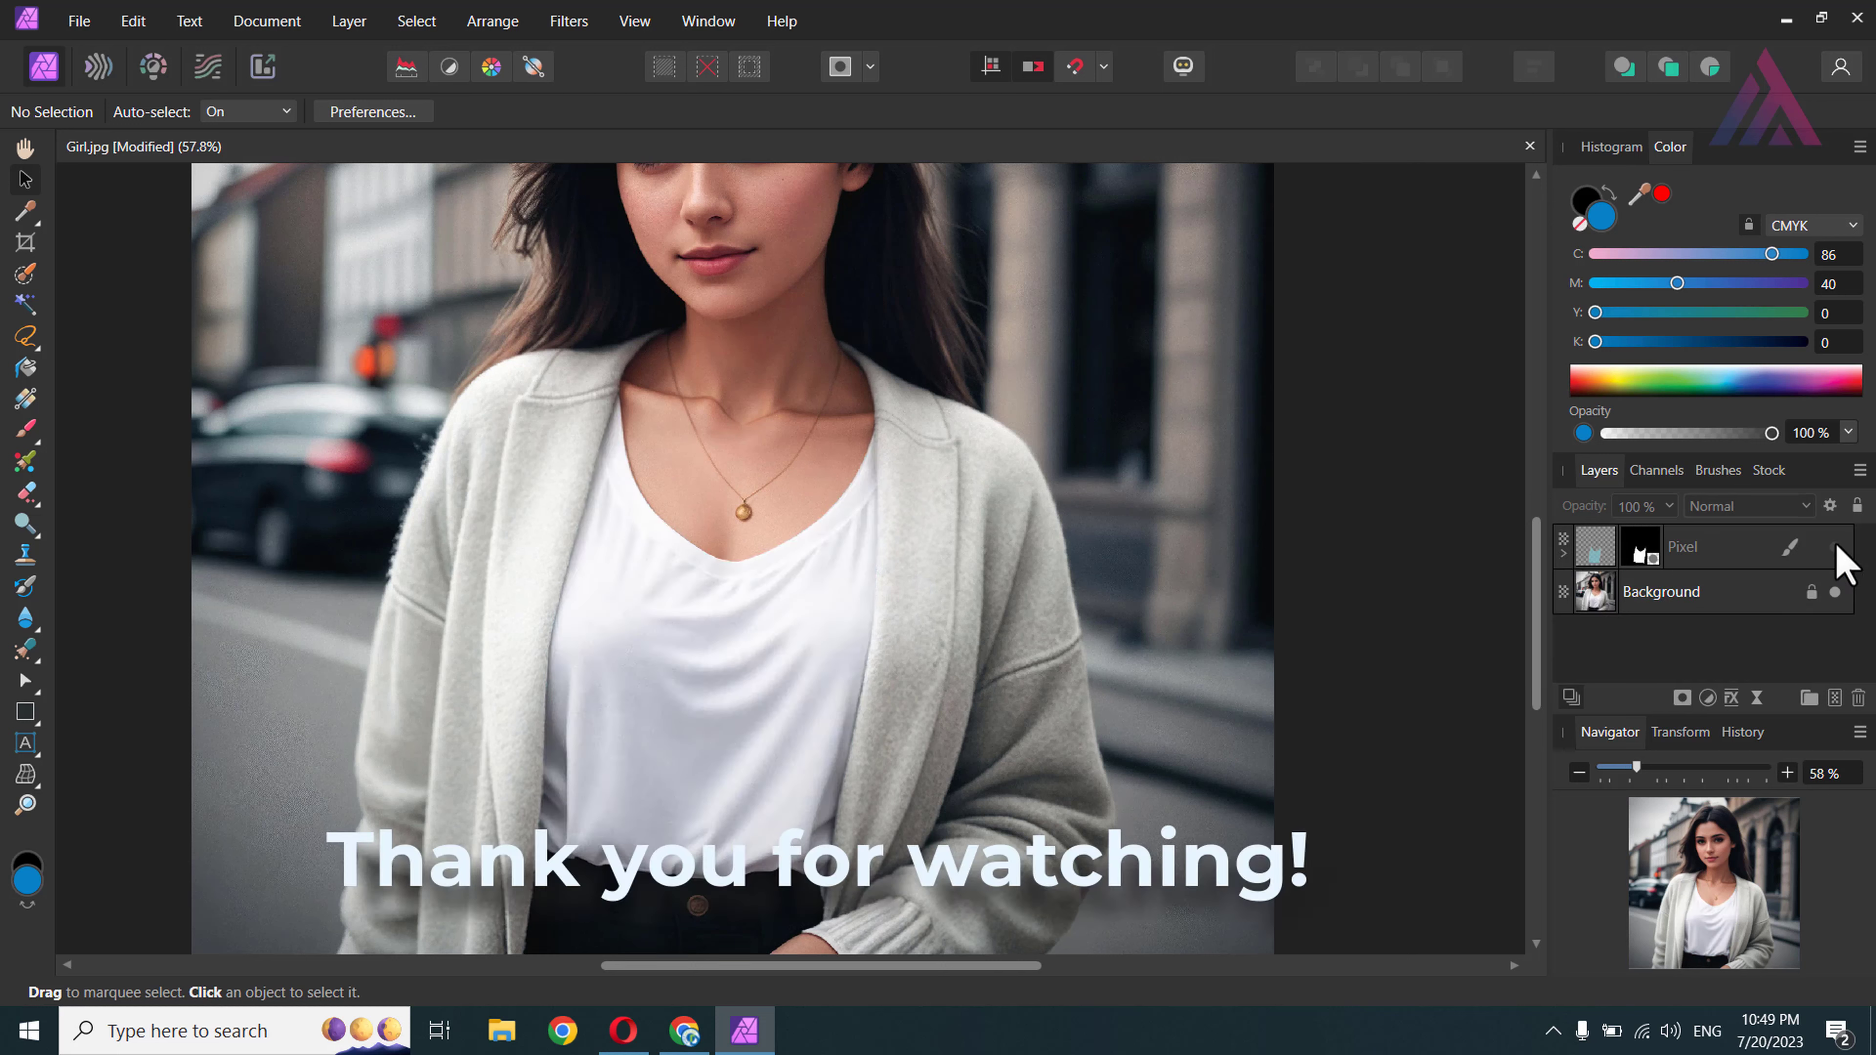
left_click(1836, 547)
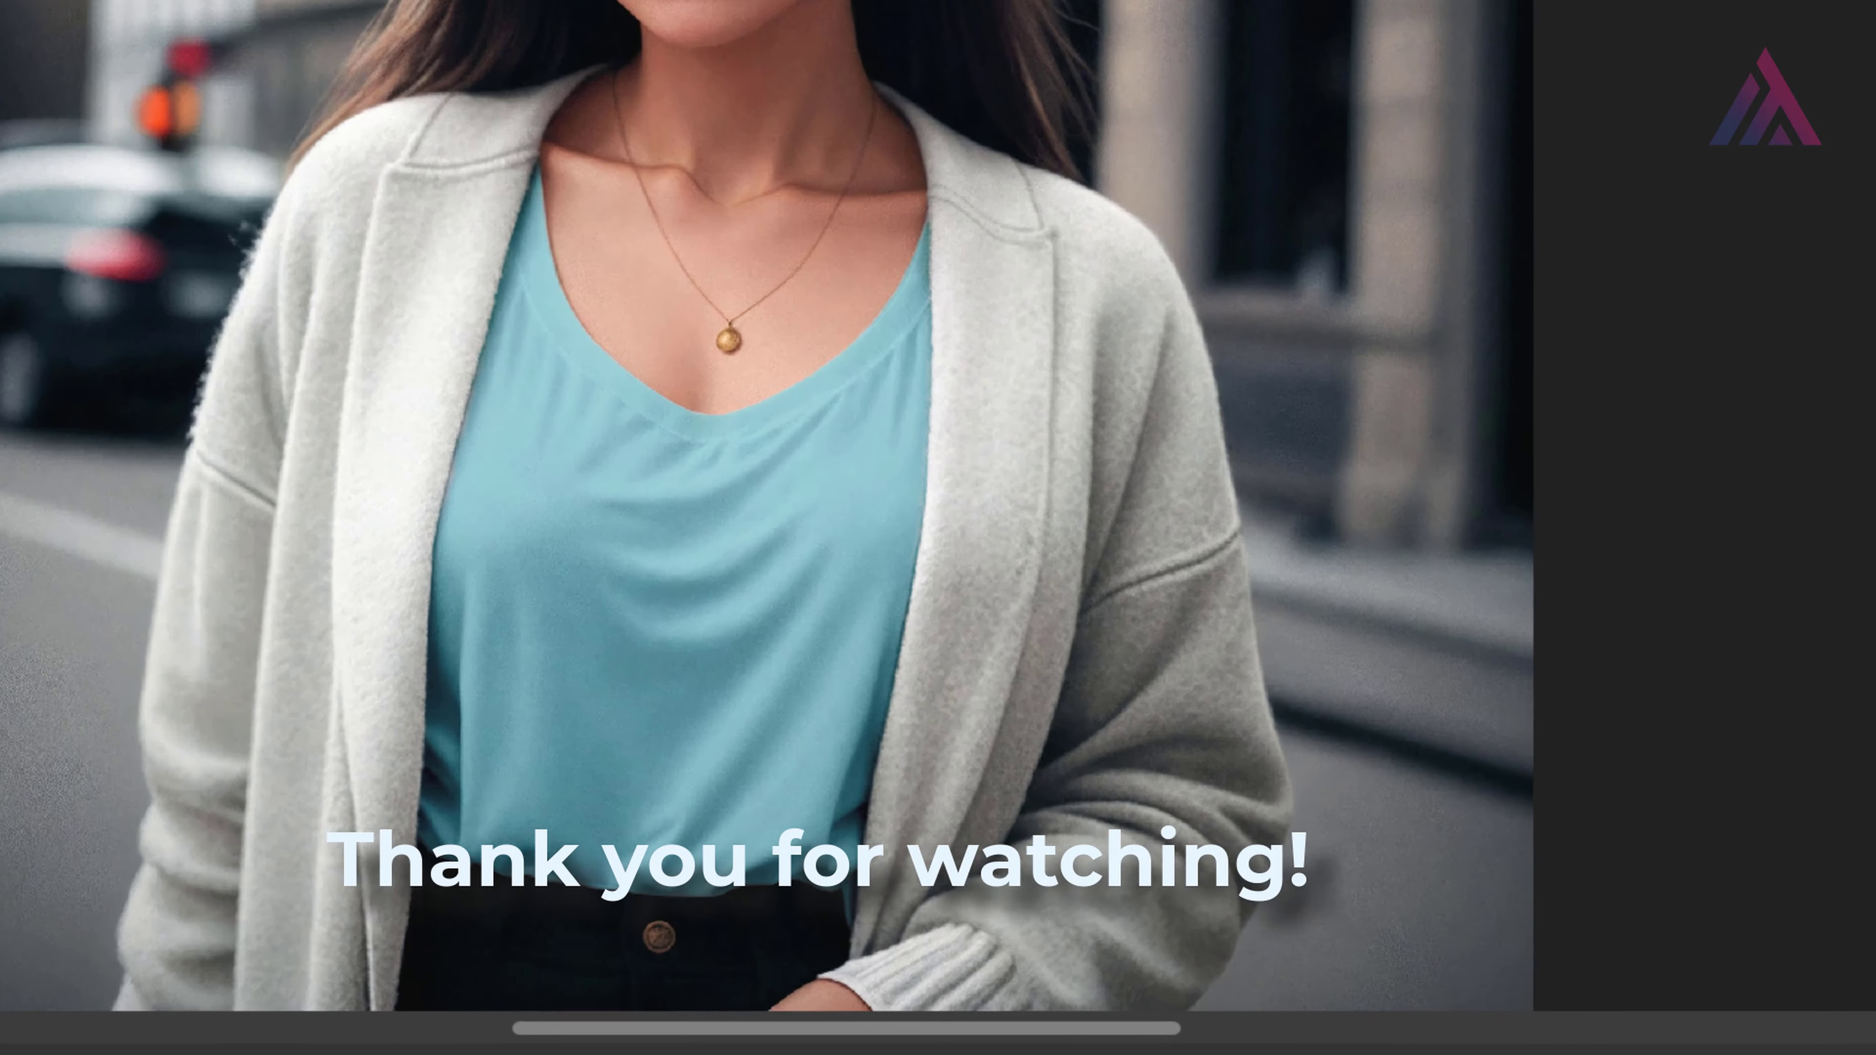
left_click(1852, 545)
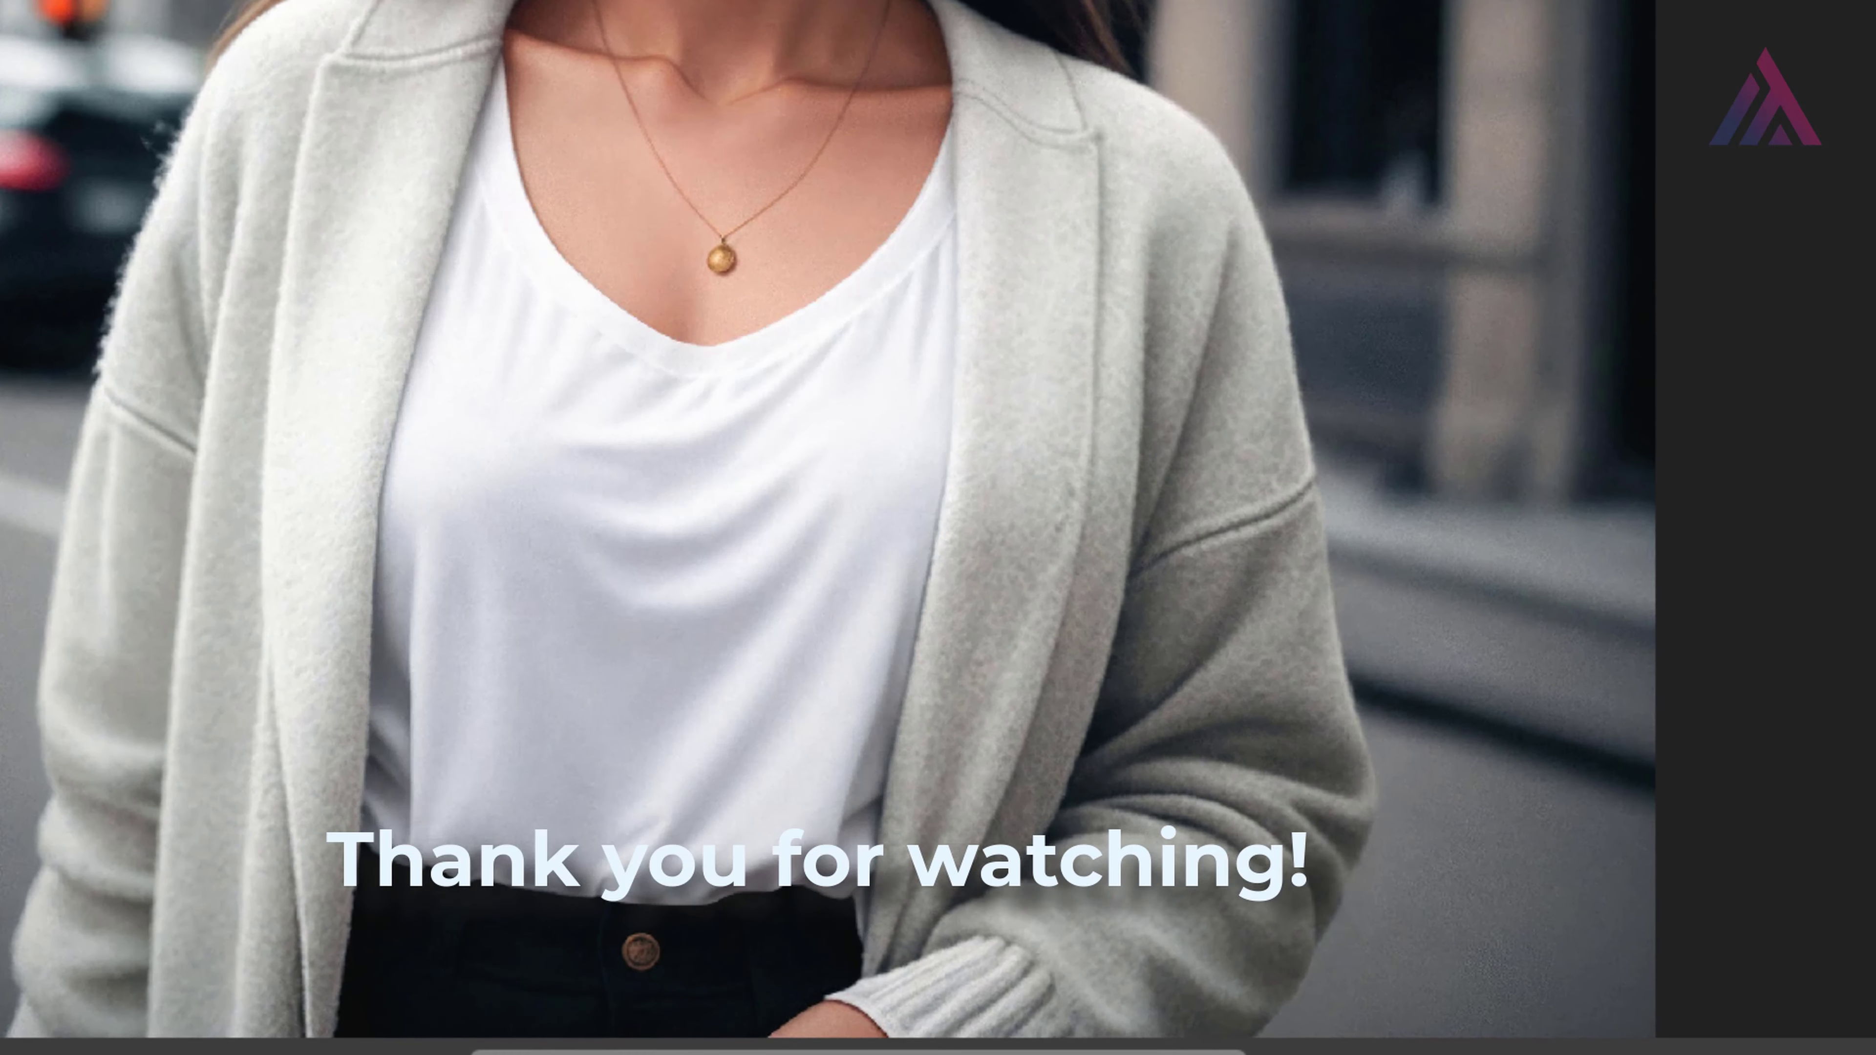